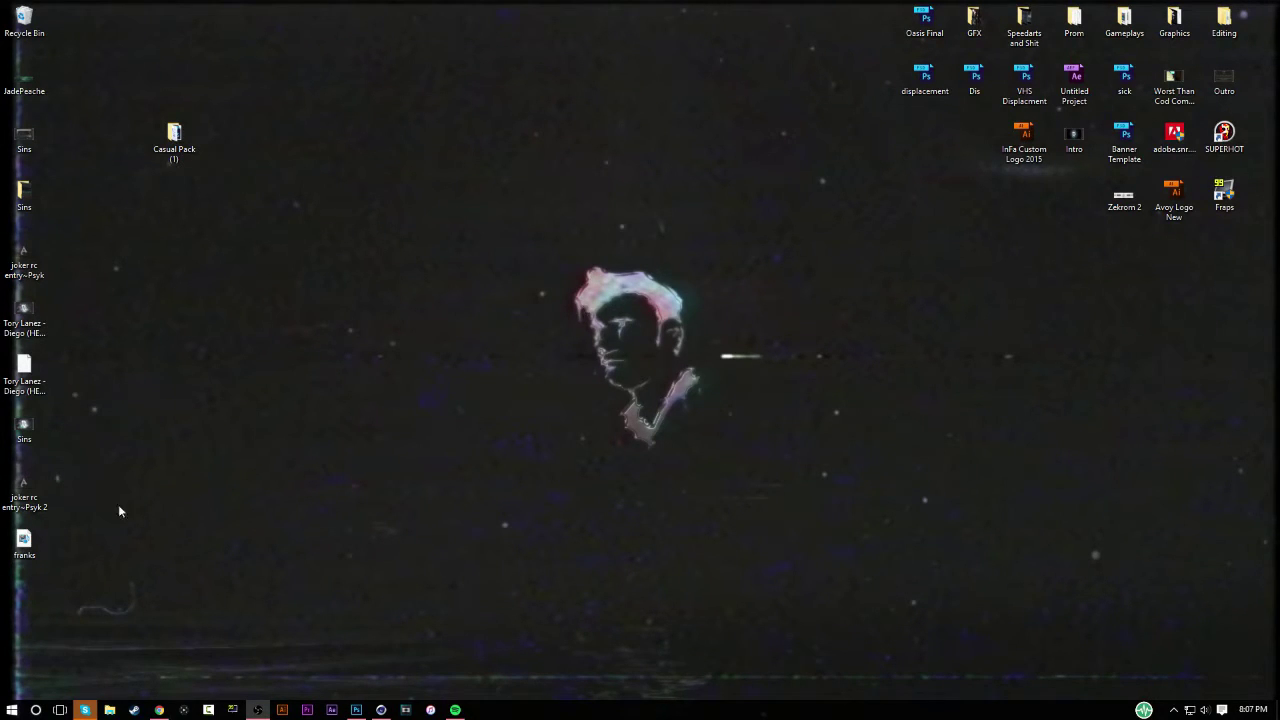
# Step: Preview the A logo image from the desktop, then close the preview
pyautogui.doubleClick(45, 493)
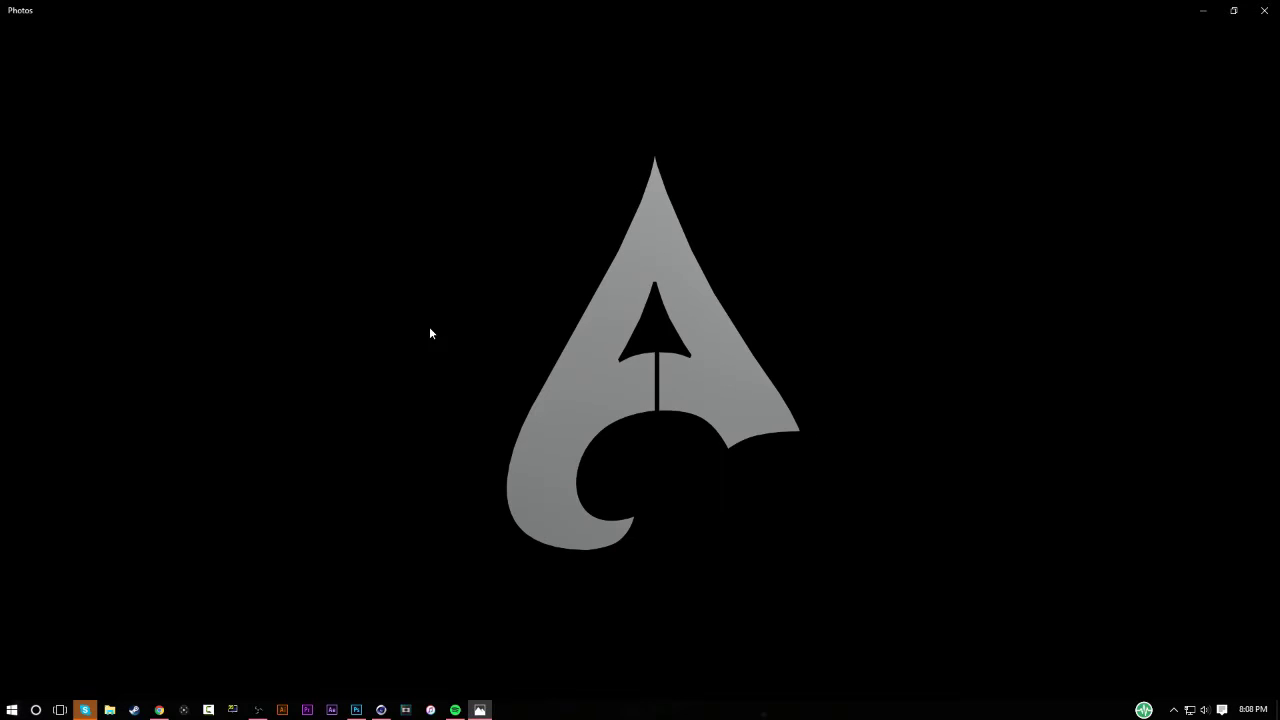
pyautogui.hotkey('alt', 'F4')
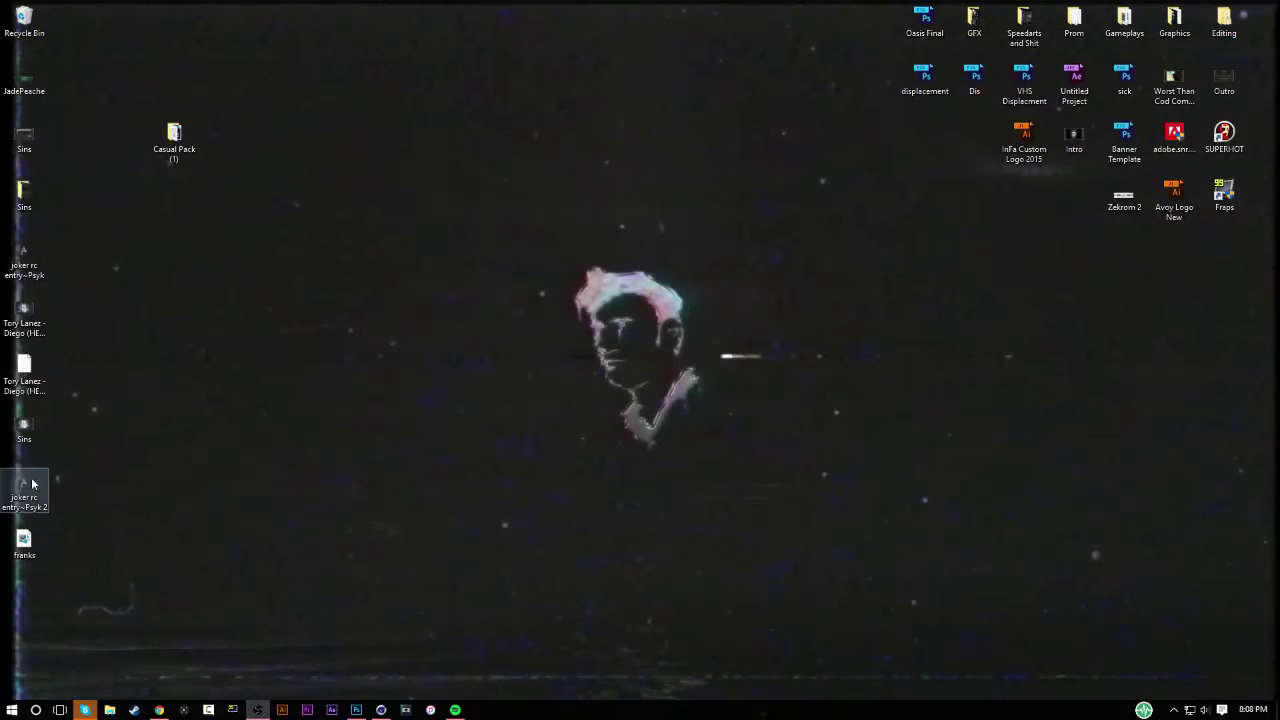
pyautogui.doubleClick(32, 484)
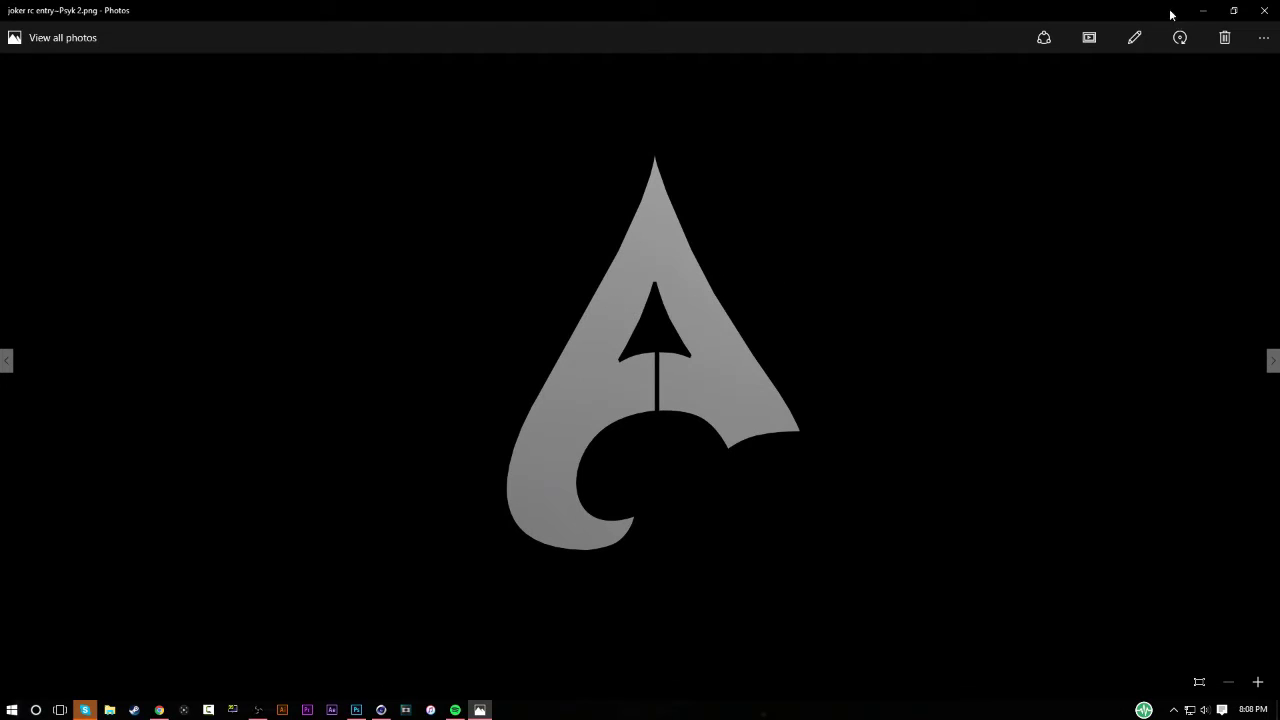
pyautogui.click(1264, 10)
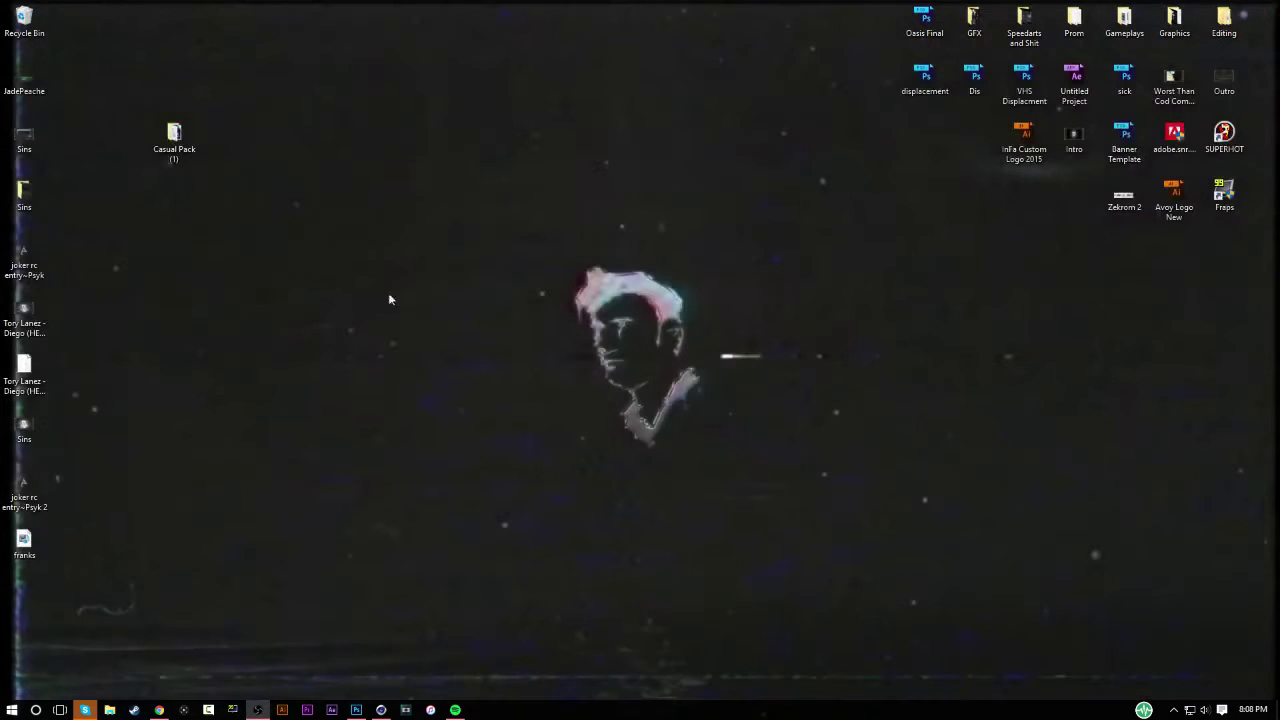
# Step: Back in Photoshop, close the New Style Maybe document without saving
pyautogui.click(356, 709)
pyautogui.click(610, 53)
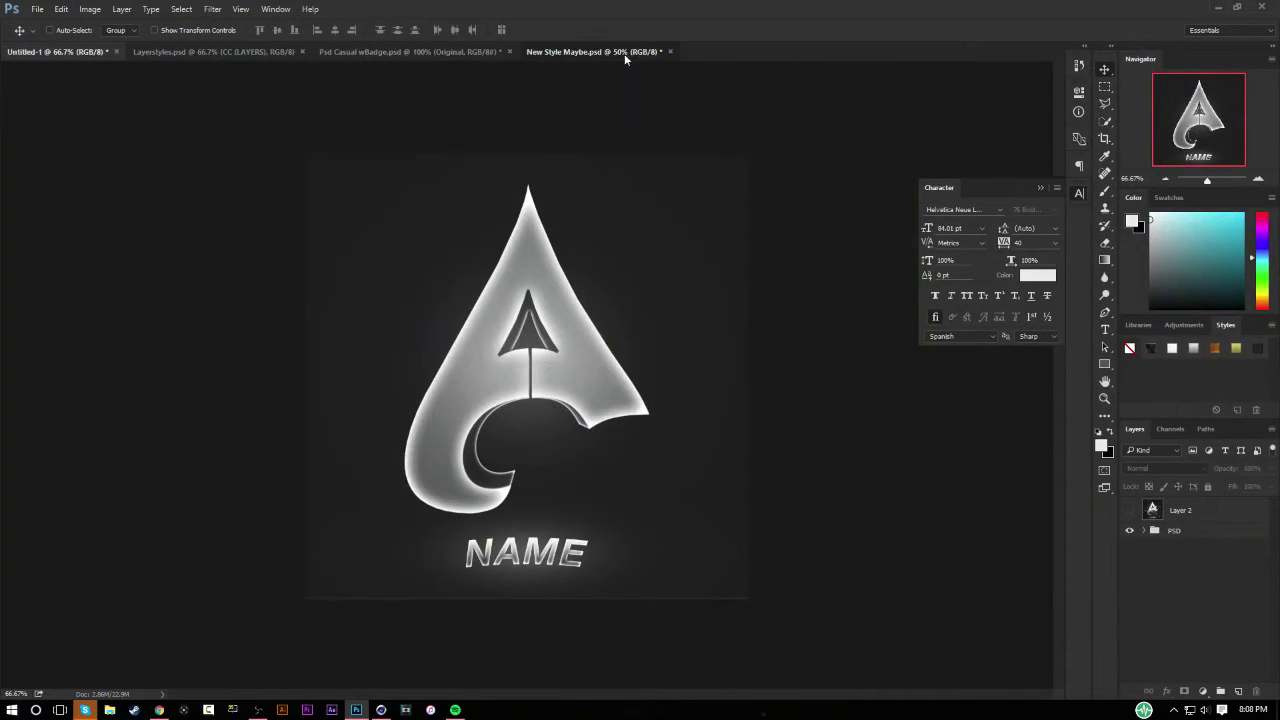
pyautogui.click(60, 52)
pyautogui.click(669, 51)
pyautogui.click(655, 267)
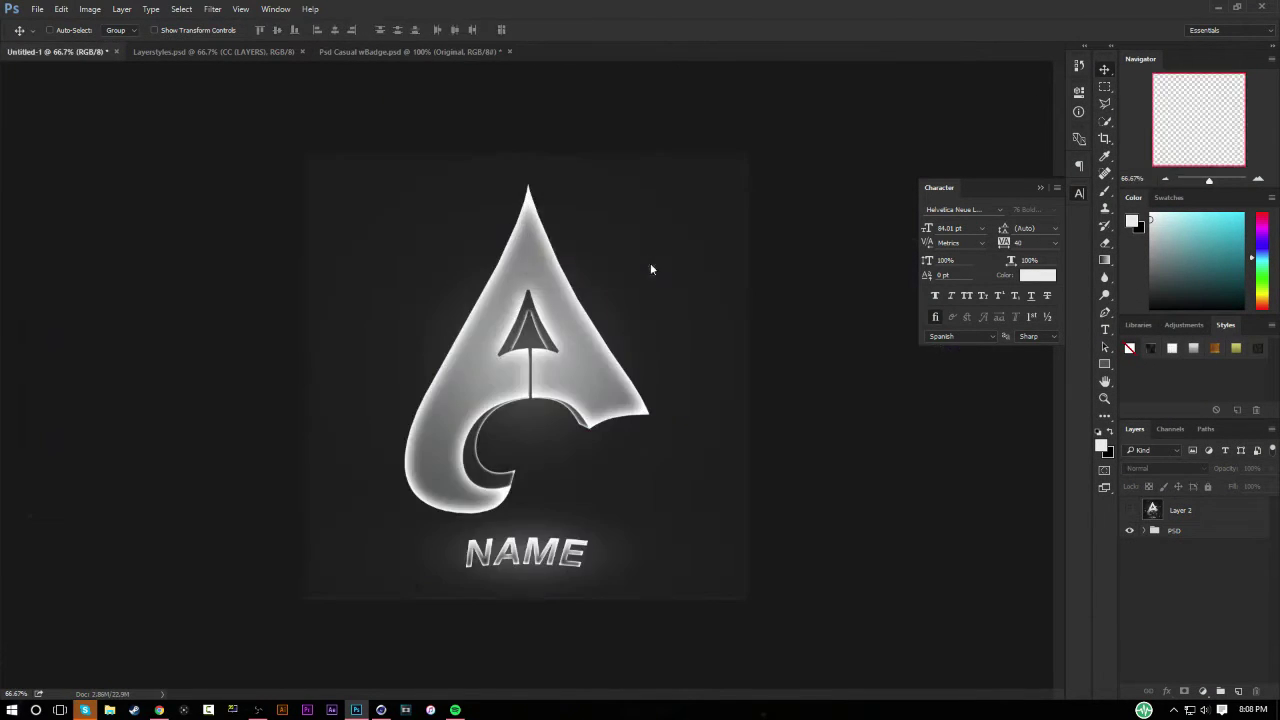
# Step: Close Psd Casual wBadge without saving, then close the Layerstyles document
pyautogui.click(501, 52)
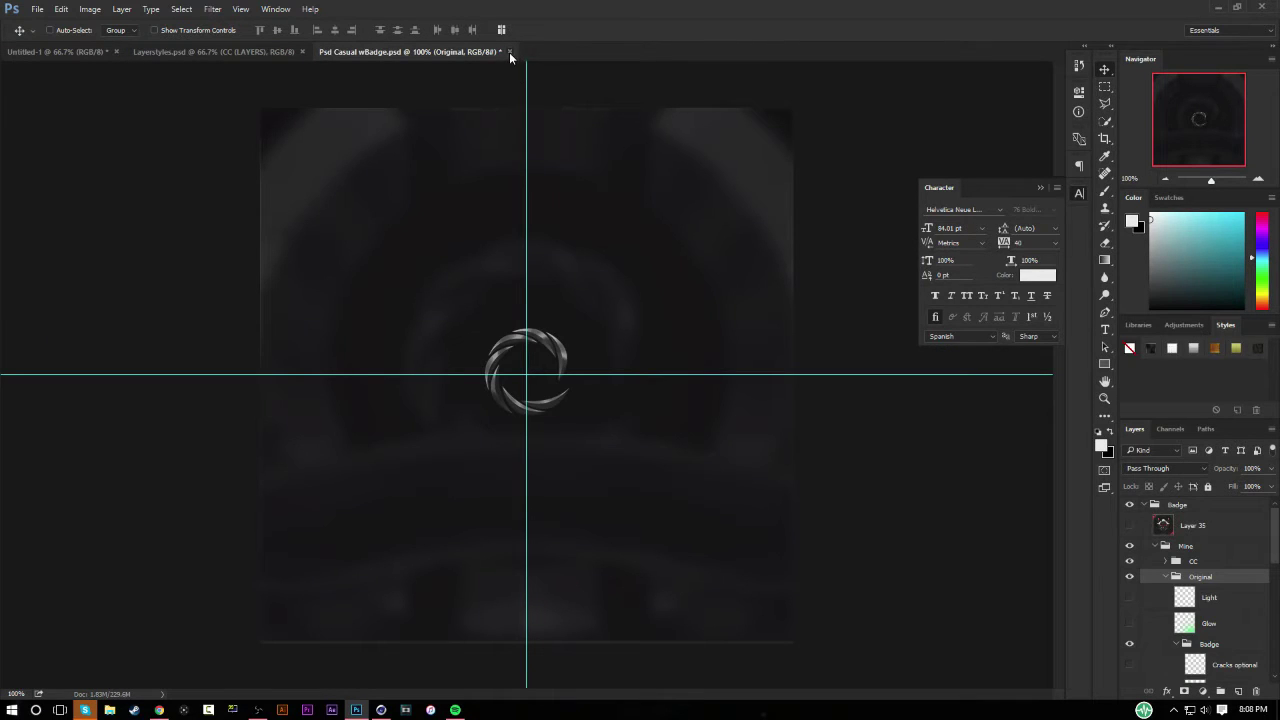
pyautogui.click(509, 51)
pyautogui.click(649, 268)
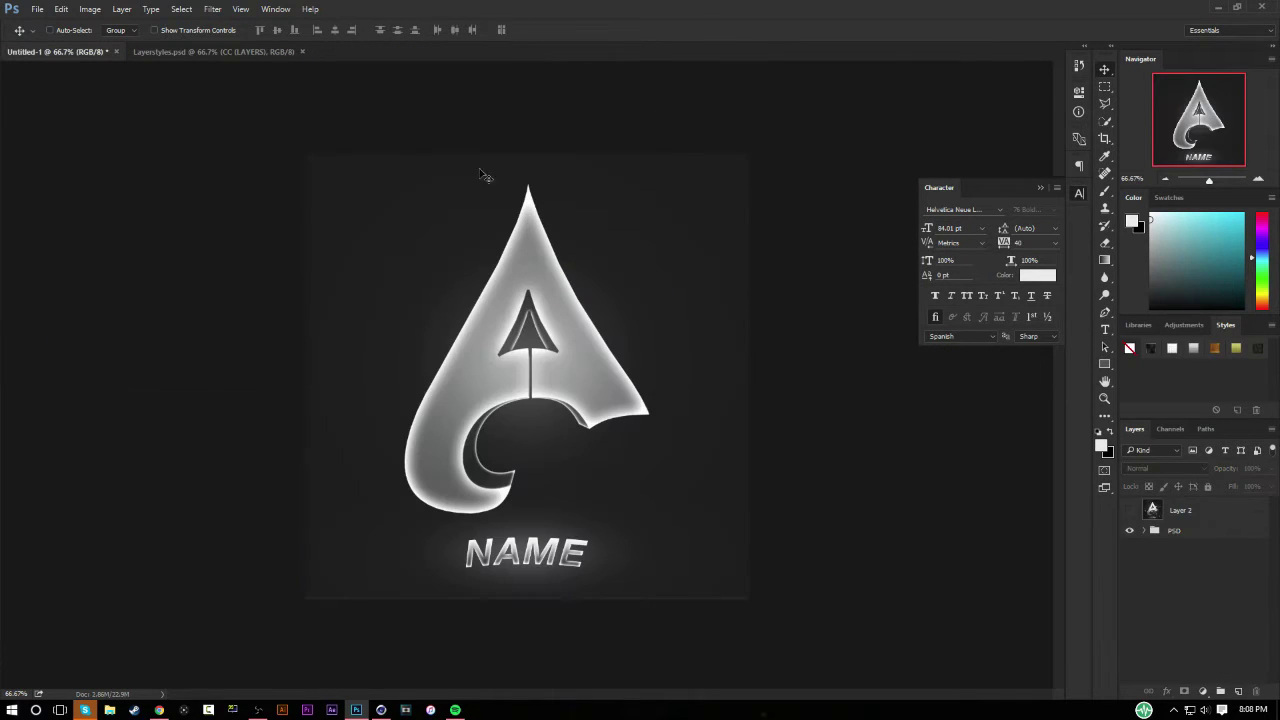
pyautogui.click(302, 52)
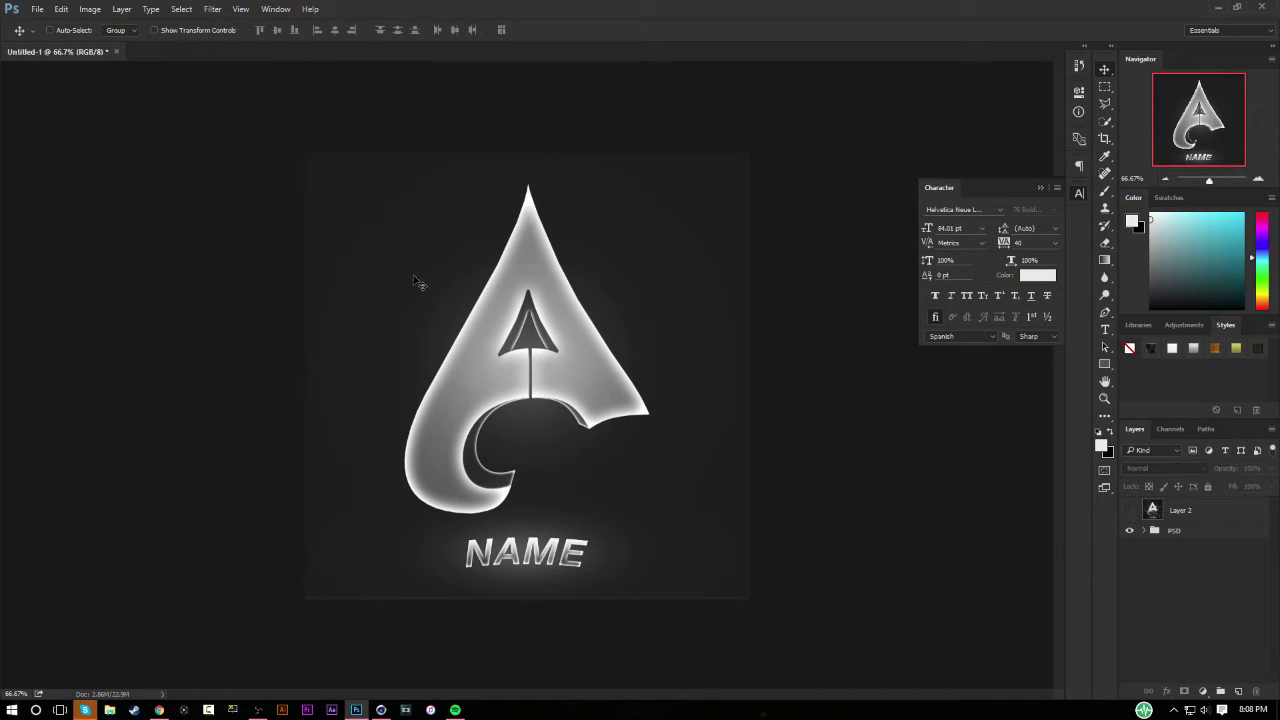
# Step: Start a new document with the Twitter Banner preset, then cancel it
pyautogui.click(38, 9)
pyautogui.click(49, 21)
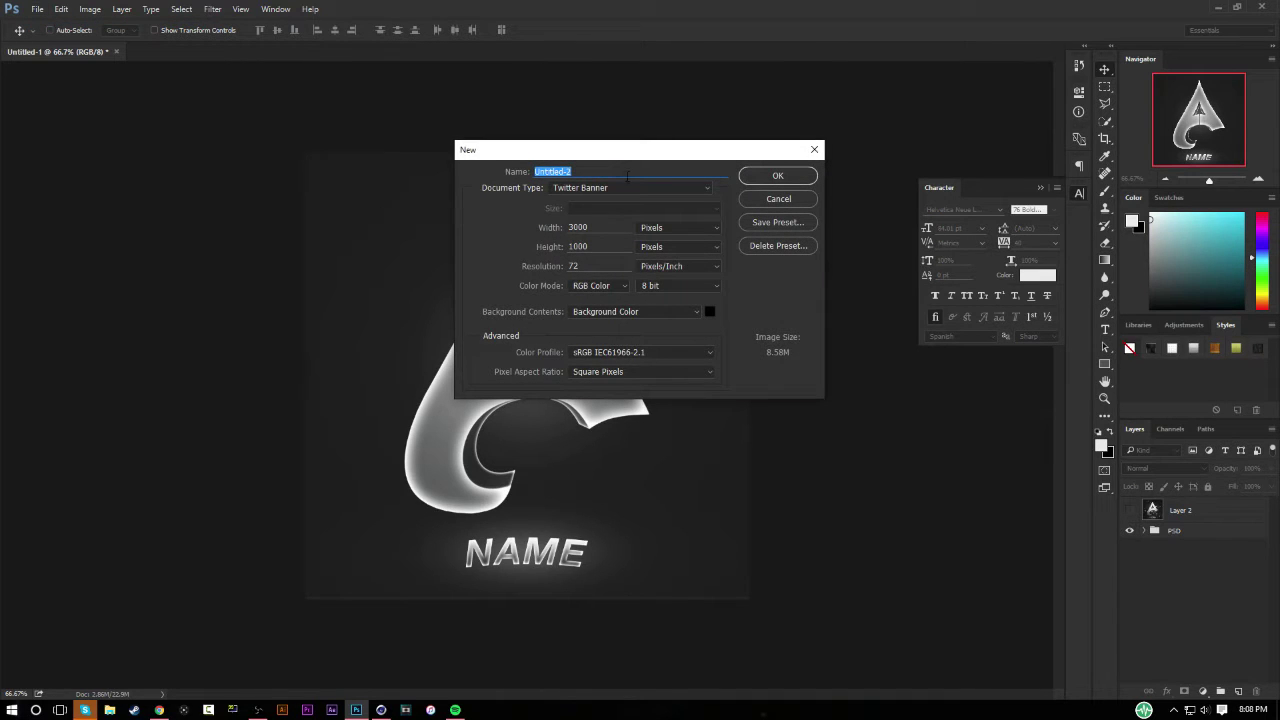
pyautogui.click(645, 188)
pyautogui.click(645, 196)
pyautogui.click(779, 199)
# Step: Open joker rc entry~Psyk 2.png from the Desktop with File > Open
pyautogui.click(38, 10)
pyautogui.click(45, 35)
pyautogui.scroll(5, 70, 180)
pyautogui.click(90, 94)
pyautogui.scroll(-5, 440, 200)
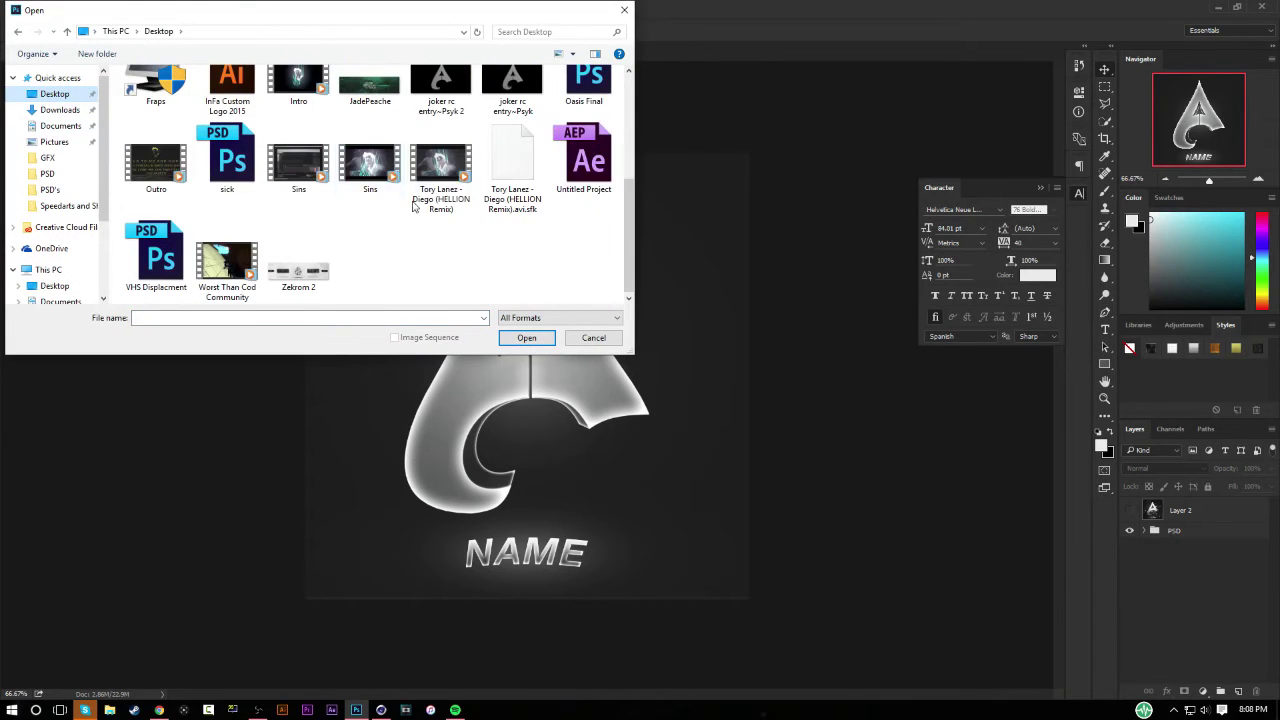
pyautogui.scroll(1, 481, 208)
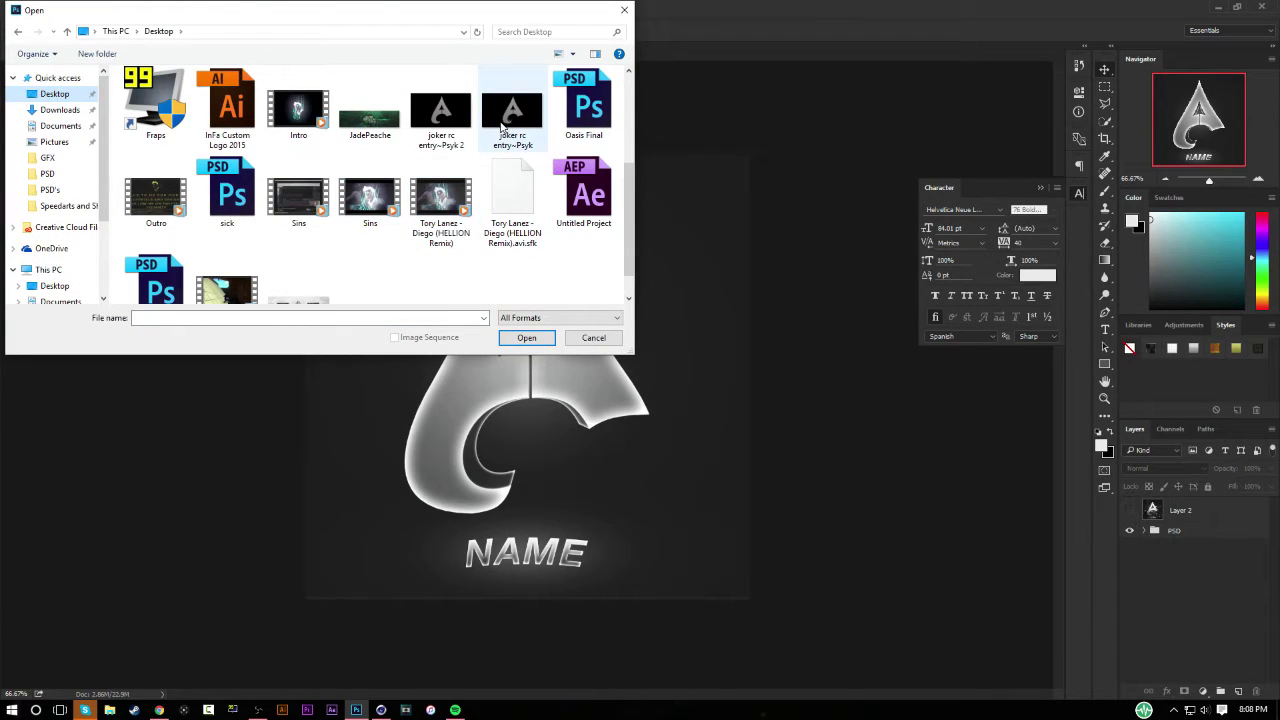
pyautogui.click(462, 116)
pyautogui.doubleClick(462, 116)
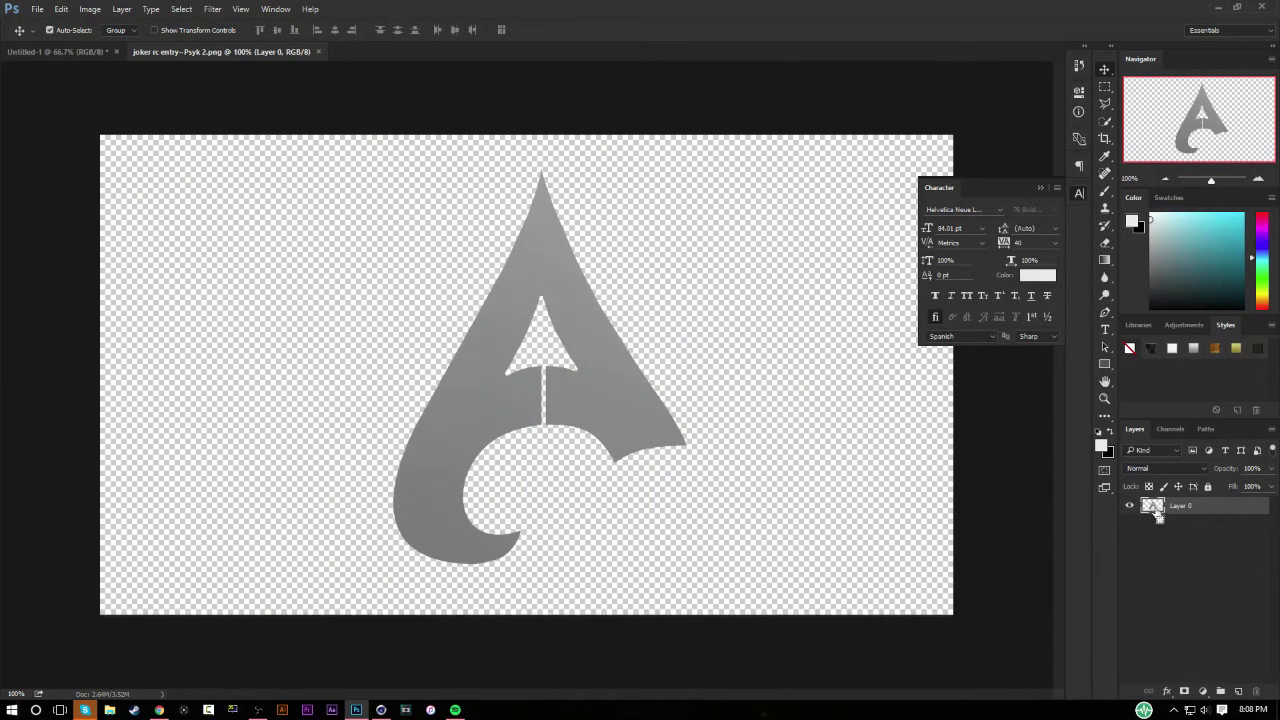
# Step: Load Layer 0's logo outline as a selection and make a work path from it
pyautogui.keyDown('ctrl'); pyautogui.click(1153, 507); pyautogui.keyUp('ctrl')
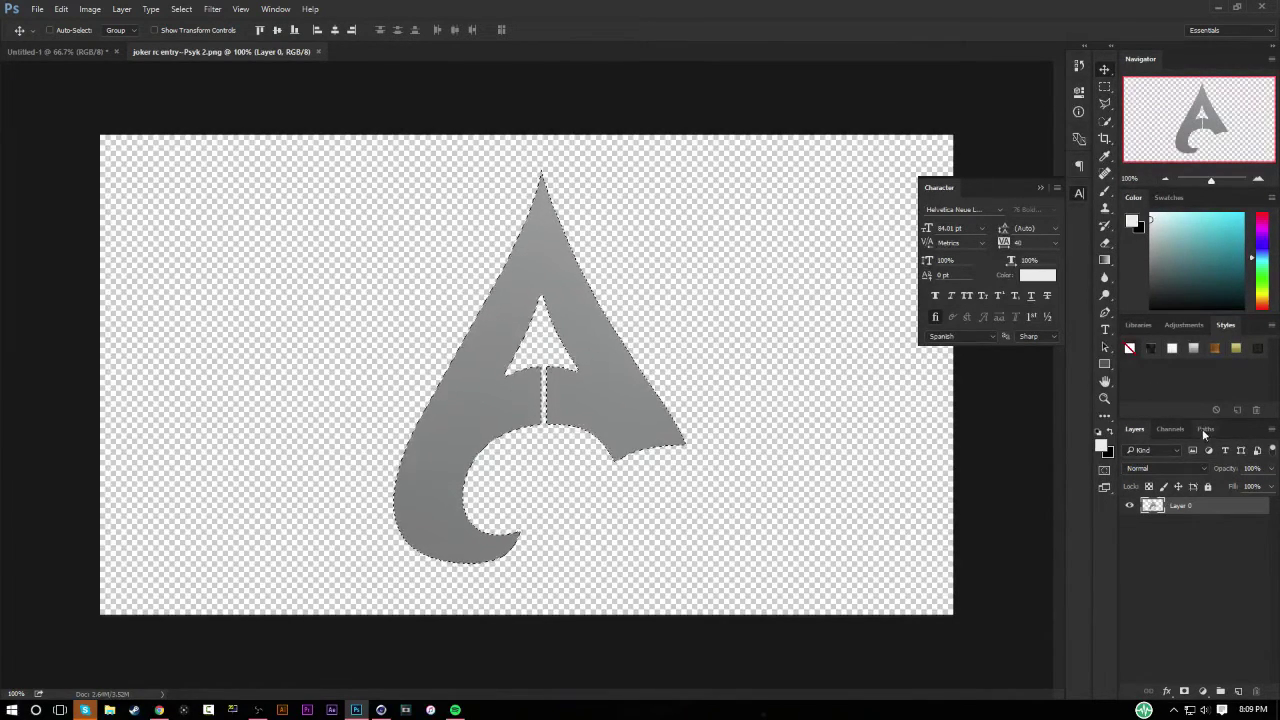
pyautogui.click(1204, 431)
pyautogui.click(1271, 429)
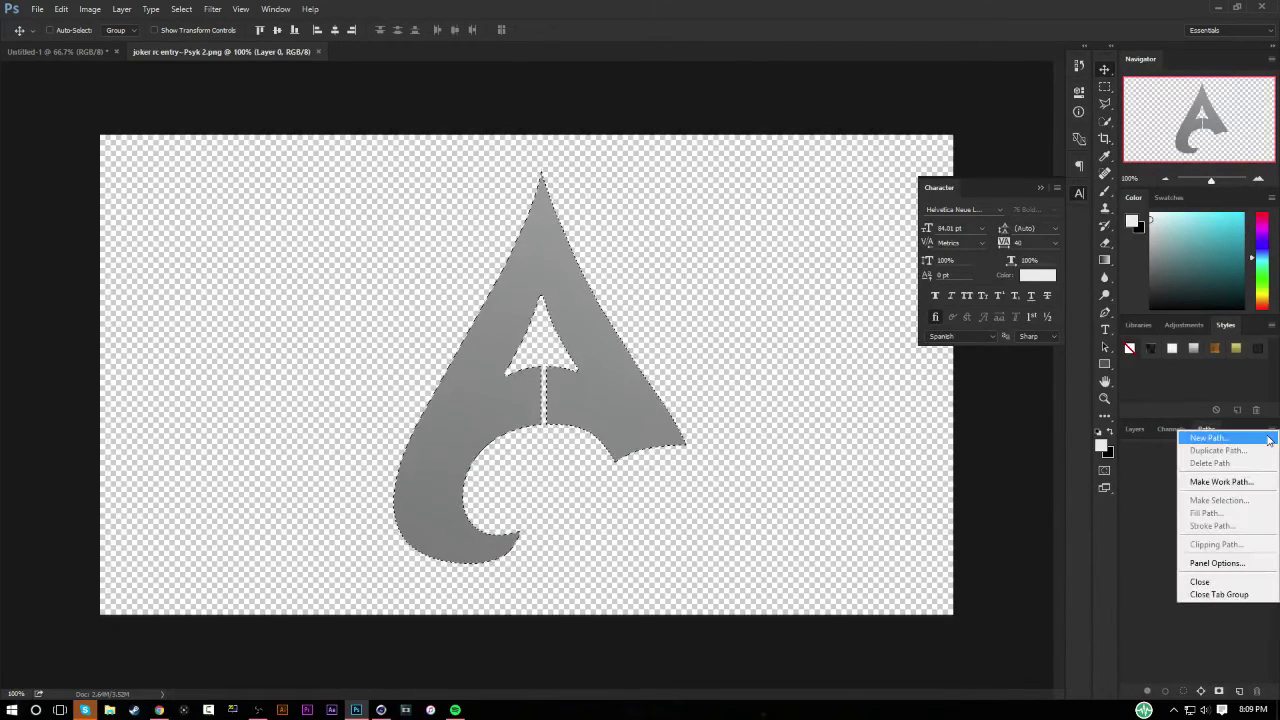
pyautogui.click(1273, 432)
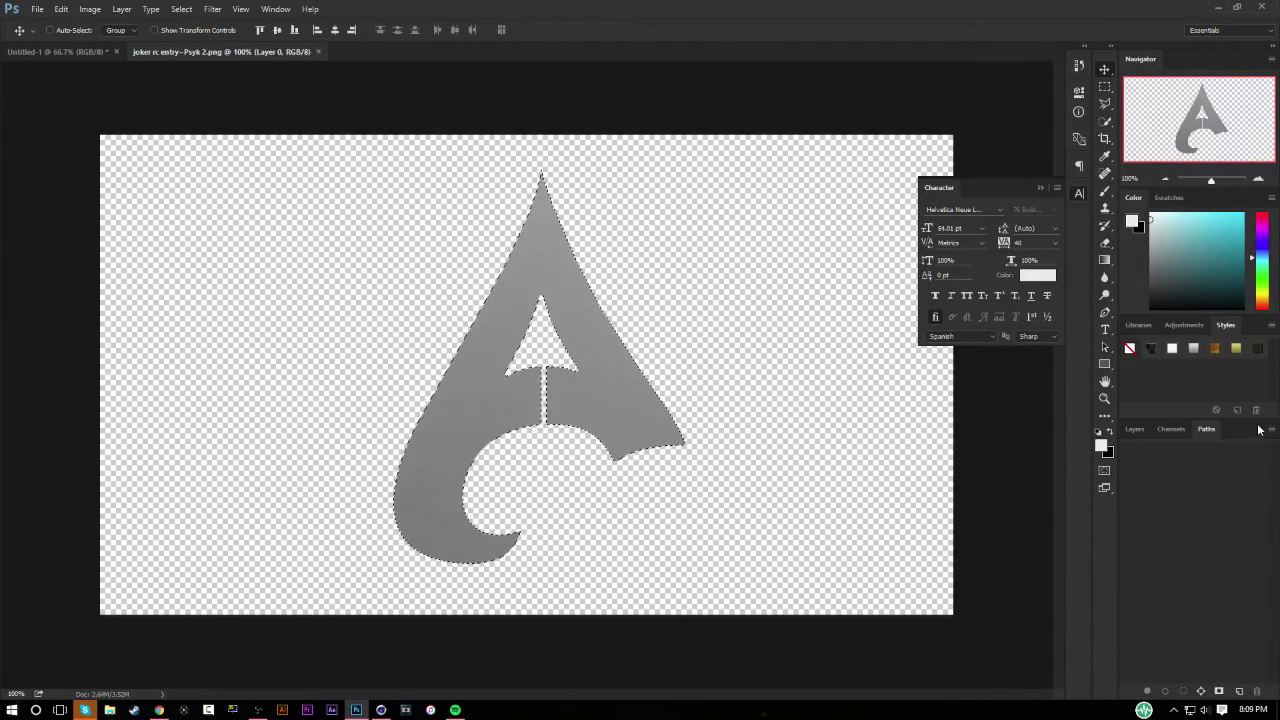
pyautogui.click(1264, 430)
pyautogui.click(1240, 477)
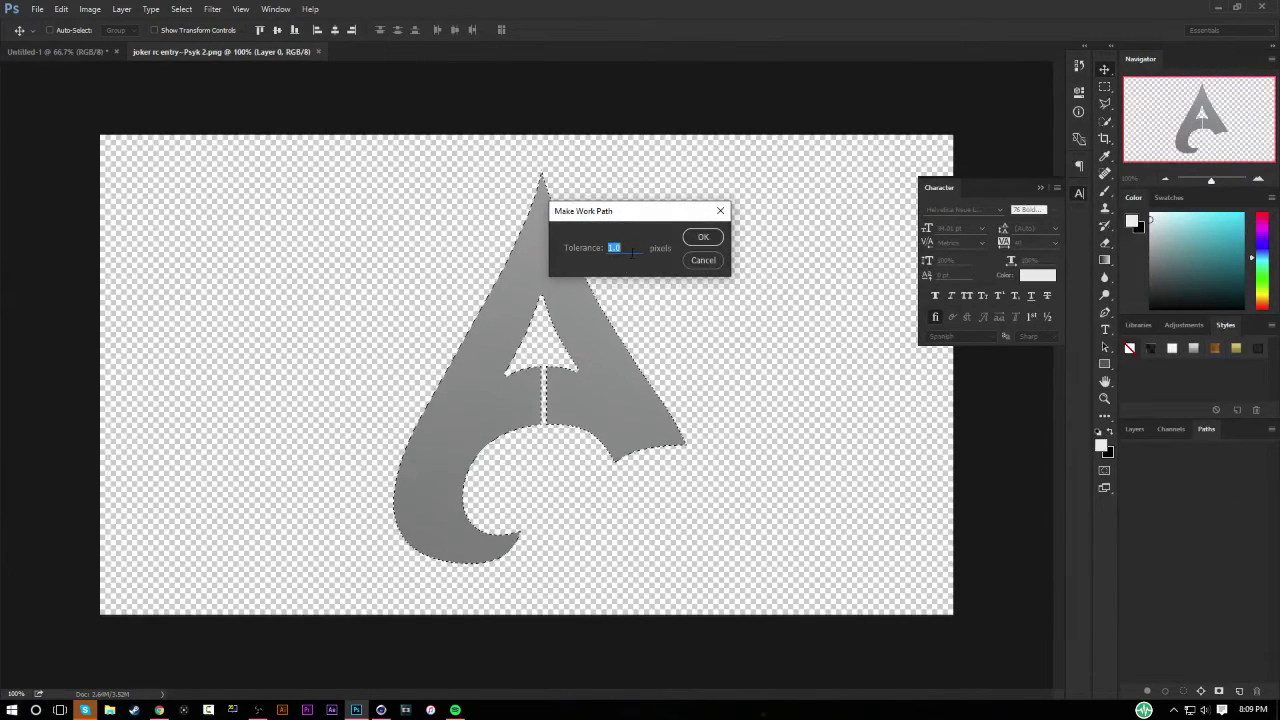
pyautogui.click(703, 238)
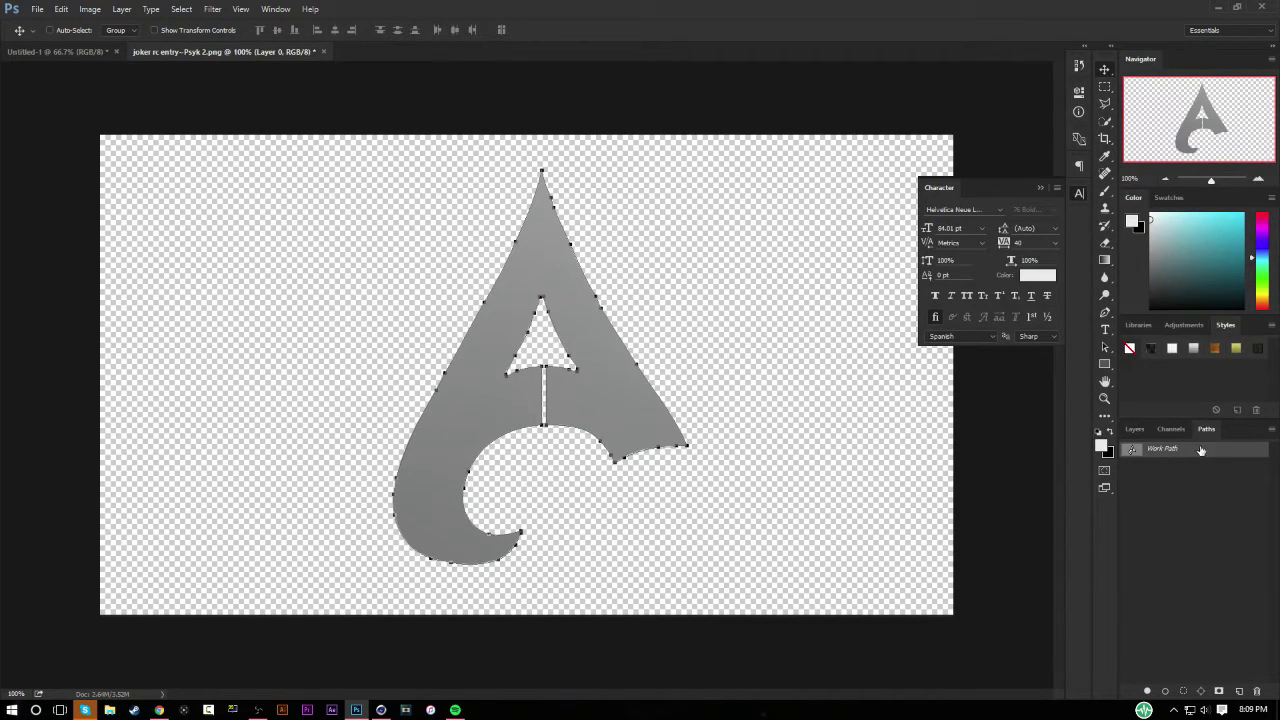
# Step: Remake the work path twice, including at 2.0 tolerance, undoing each result
pyautogui.click(1271, 429)
pyautogui.click(1222, 481)
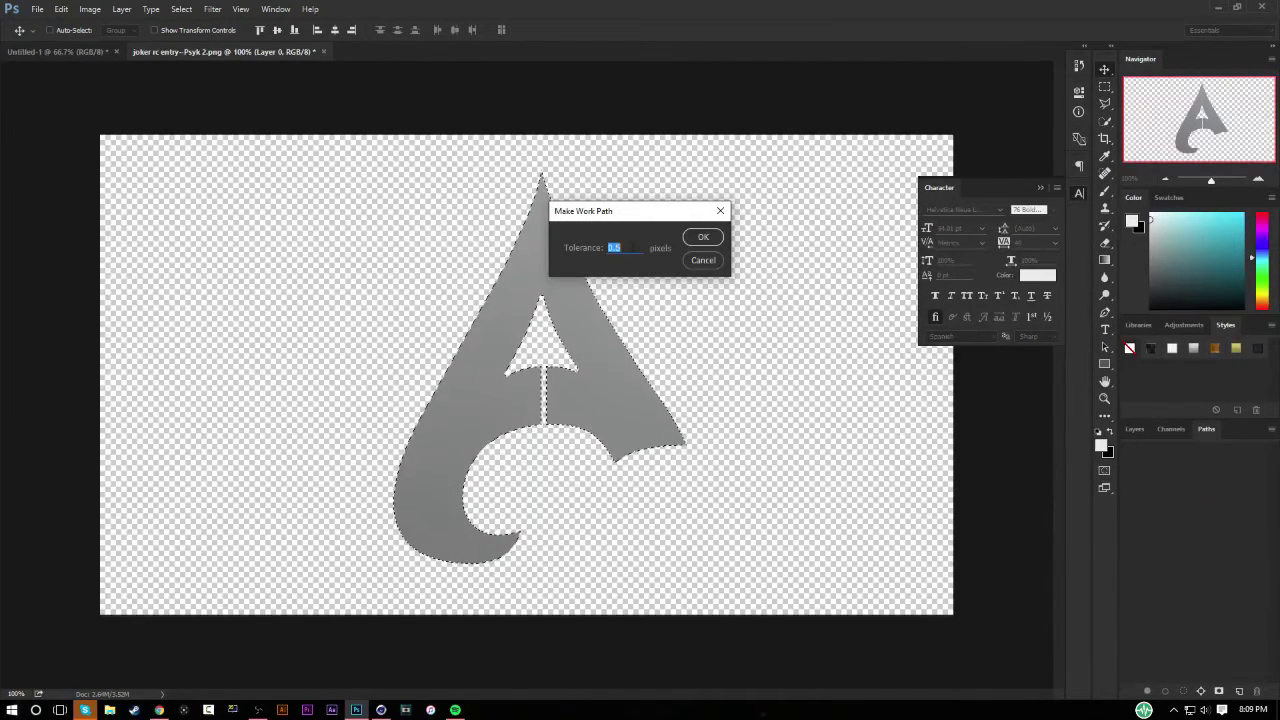
pyautogui.click(703, 237)
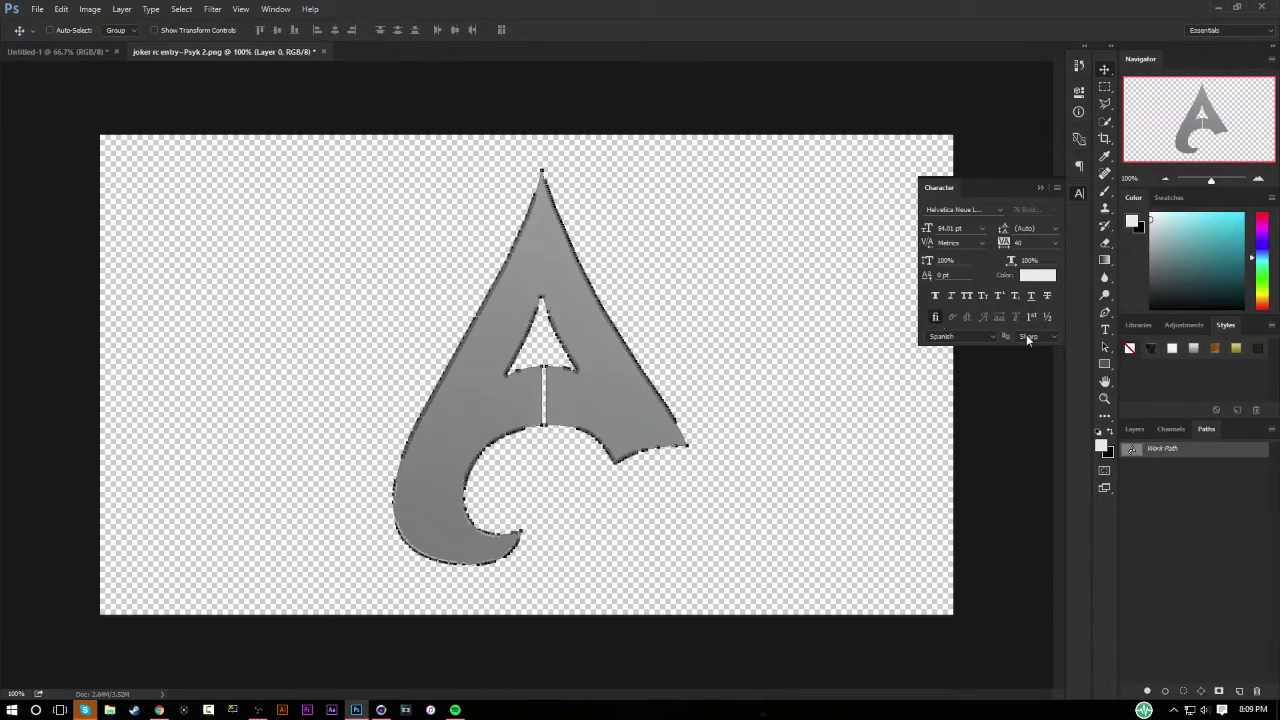
pyautogui.hotkey('ctrl', 'z')
pyautogui.click(1271, 429)
pyautogui.click(1222, 481)
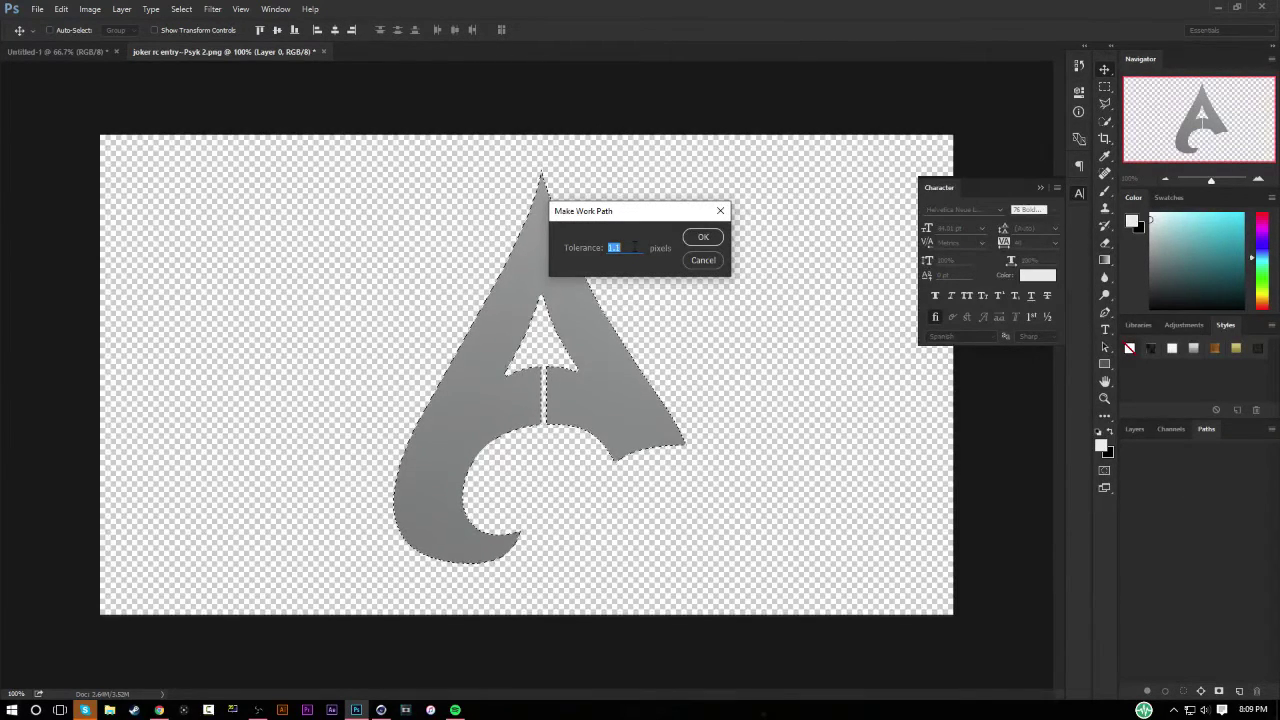
pyautogui.click(703, 237)
pyautogui.hotkey('ctrl', 'z')
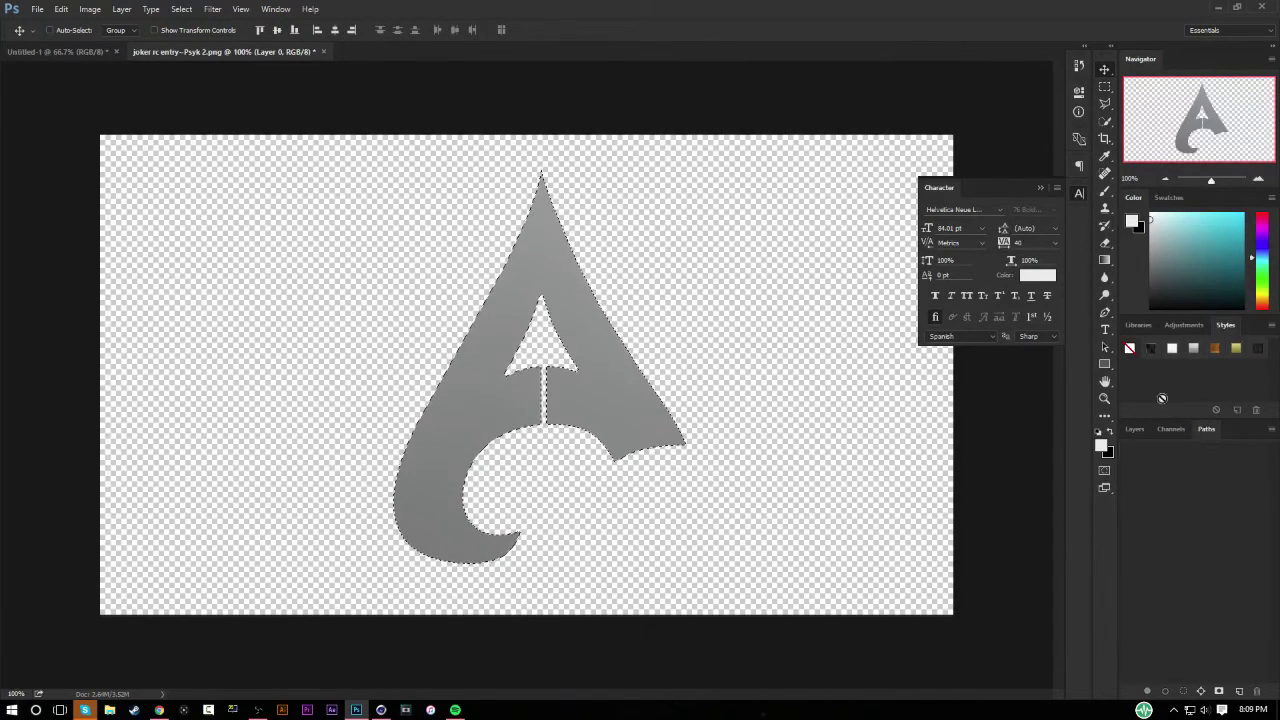
# Step: Make the final work path from the selection at 1.0 pixel tolerance
pyautogui.click(1271, 429)
pyautogui.click(1222, 482)
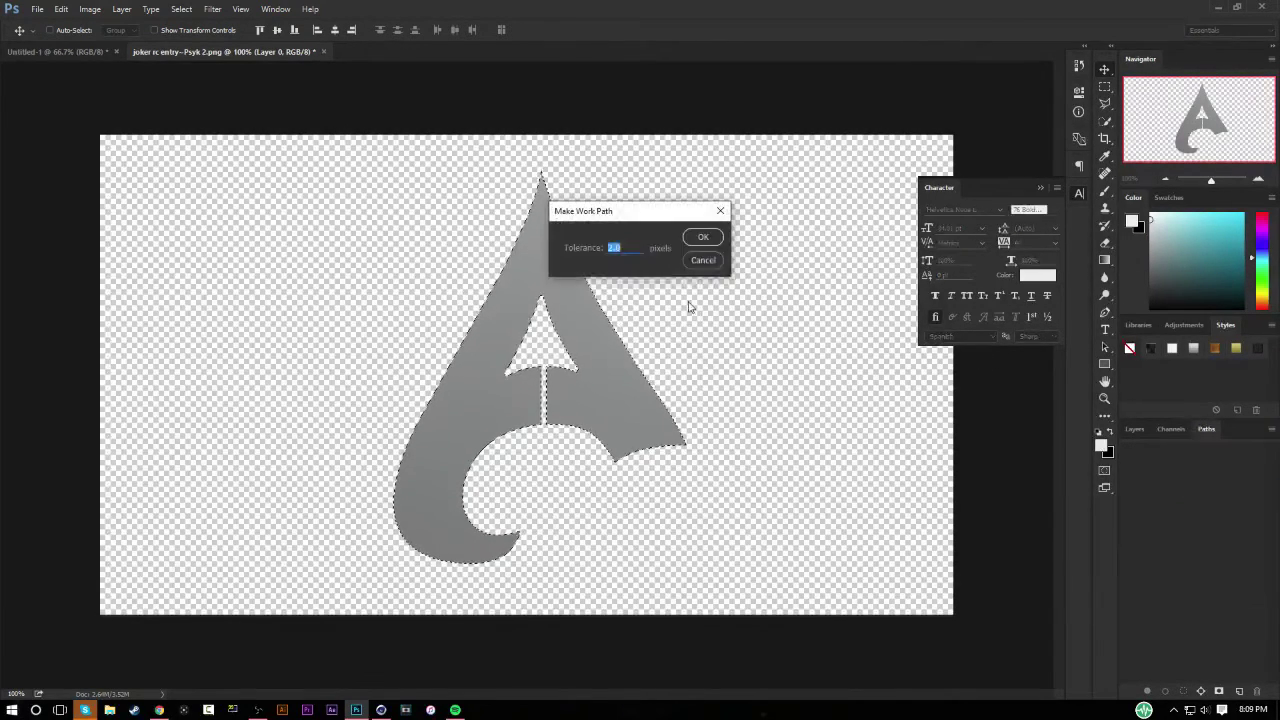
pyautogui.press('Down')
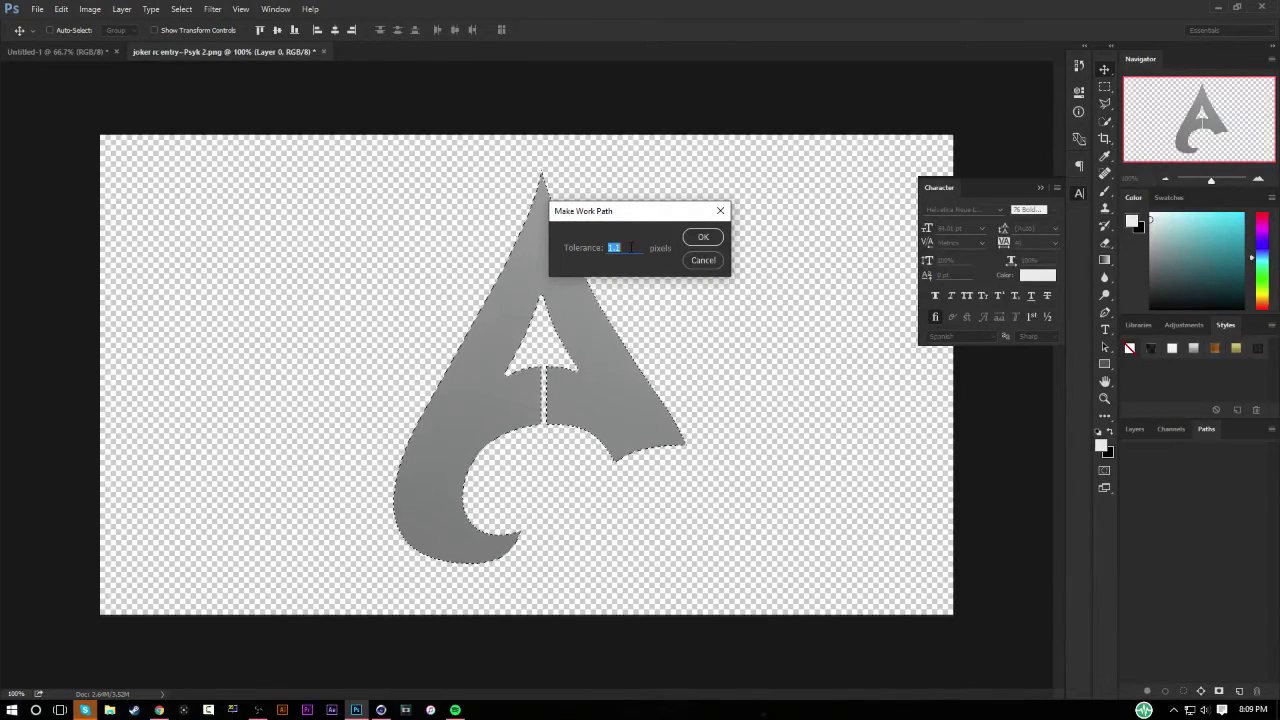
pyautogui.click(700, 237)
# Step: Choose Export > Paths to Illustrator for the Work Path, then cancel the save window
pyautogui.click(1176, 515)
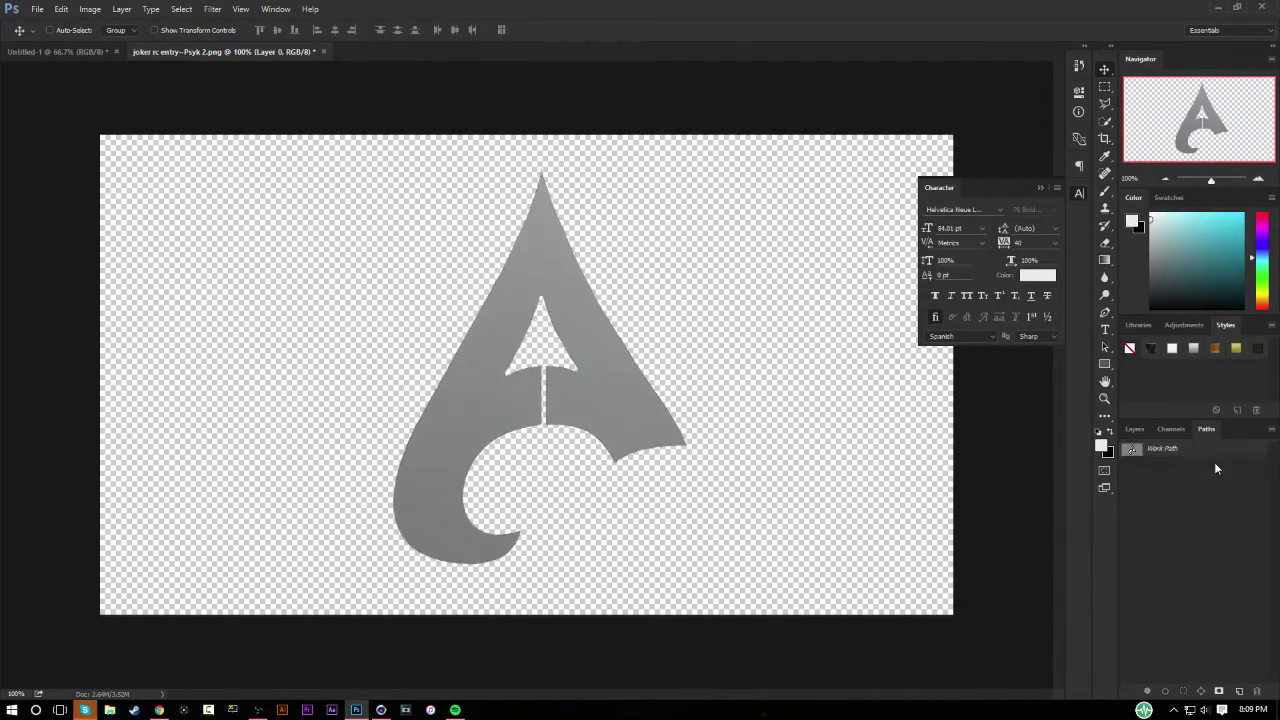
pyautogui.click(35, 8)
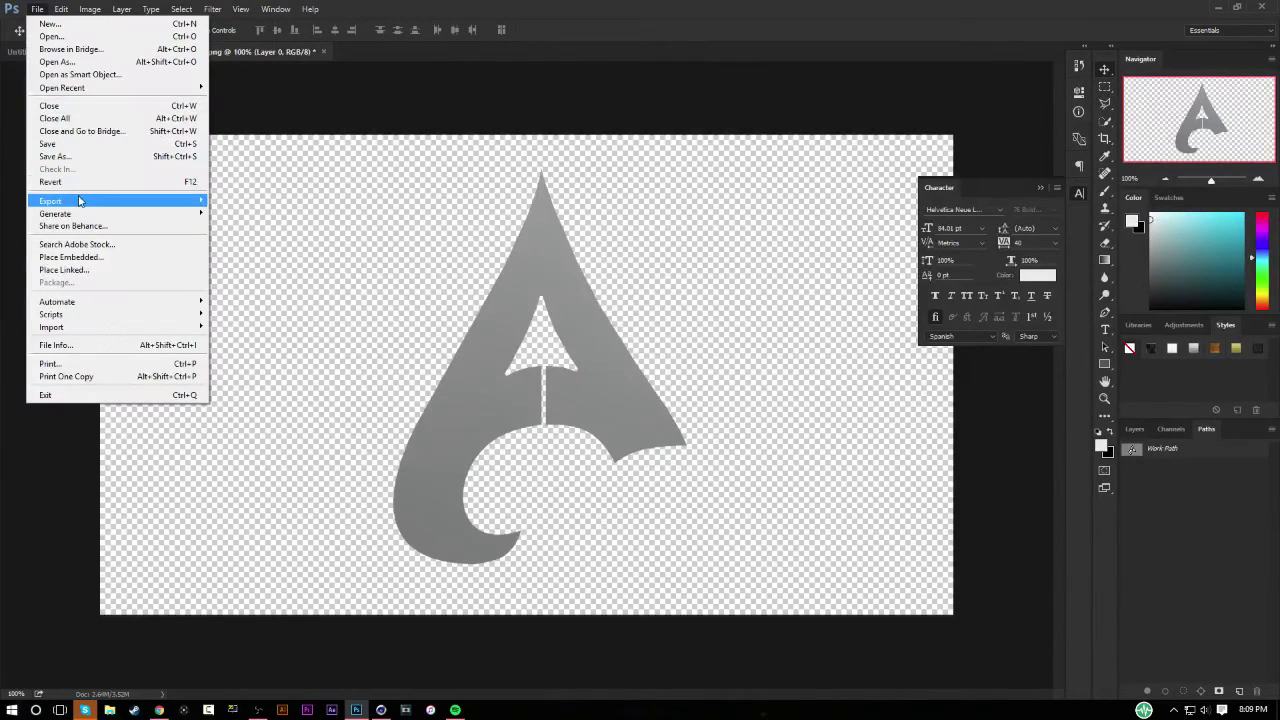
pyautogui.moveTo(82, 201)
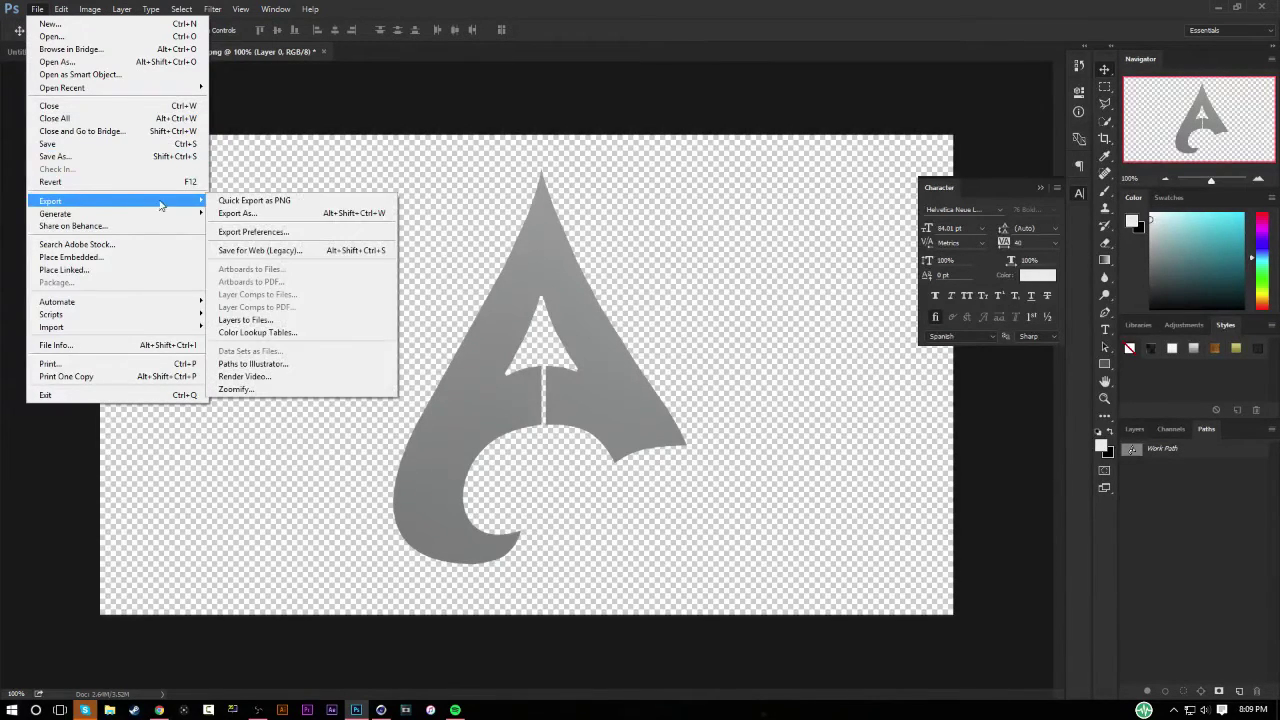
pyautogui.click(289, 365)
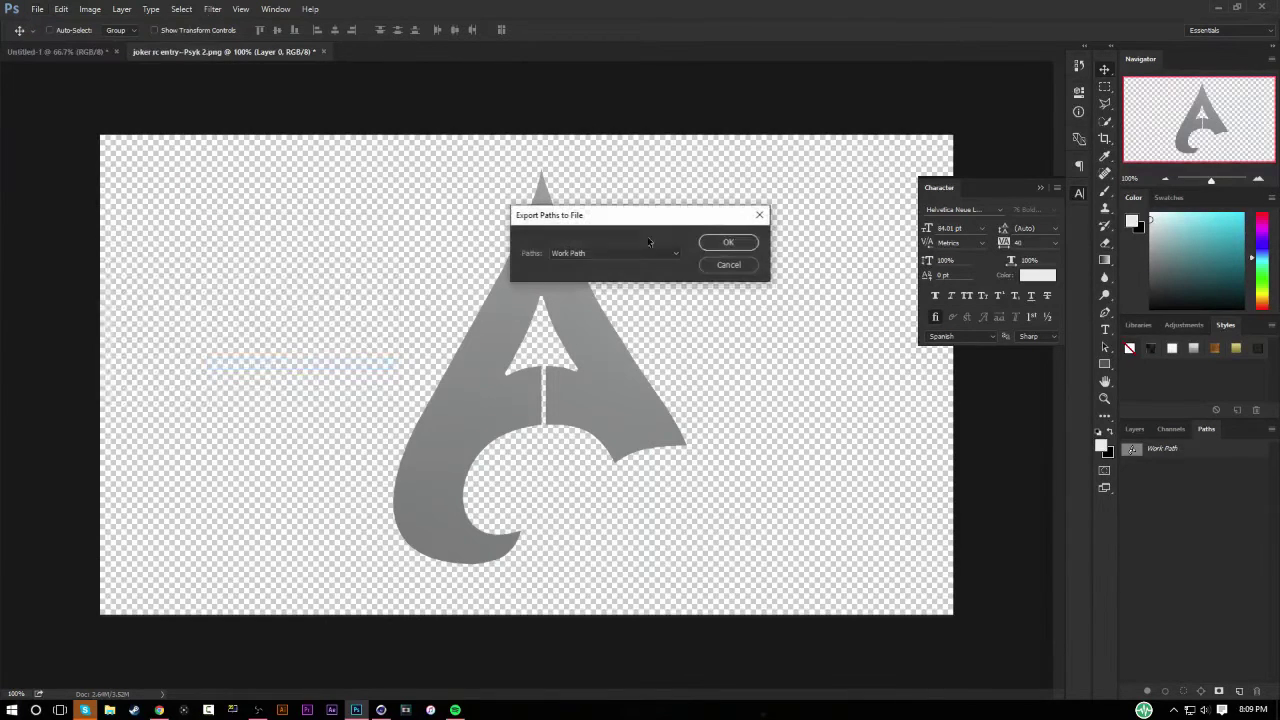
pyautogui.click(734, 250)
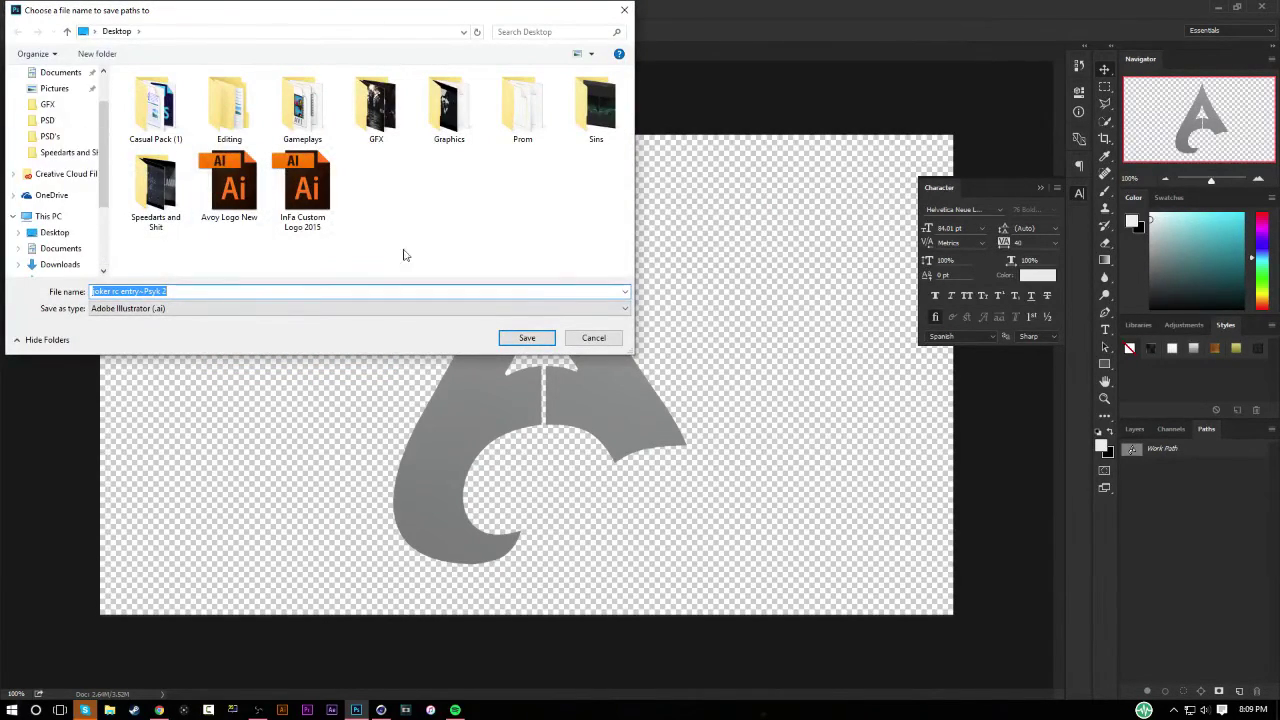
pyautogui.click(605, 340)
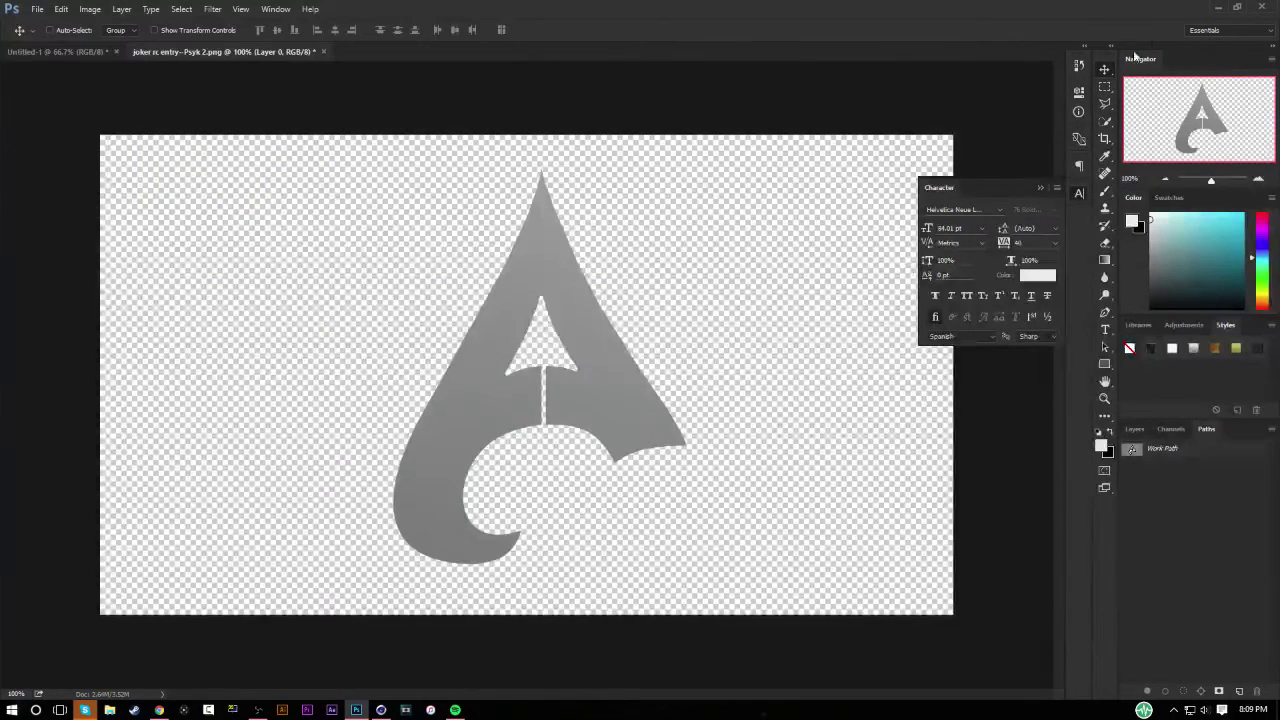
# Step: Minimize Photoshop and restore the Cinema 4D window from the taskbar
pyautogui.click(1220, 9)
pyautogui.moveTo(594, 64); pyautogui.dragTo(665, 142)
pyautogui.rightClick(672, 184)
pyautogui.click(460, 509)
pyautogui.click(381, 709)
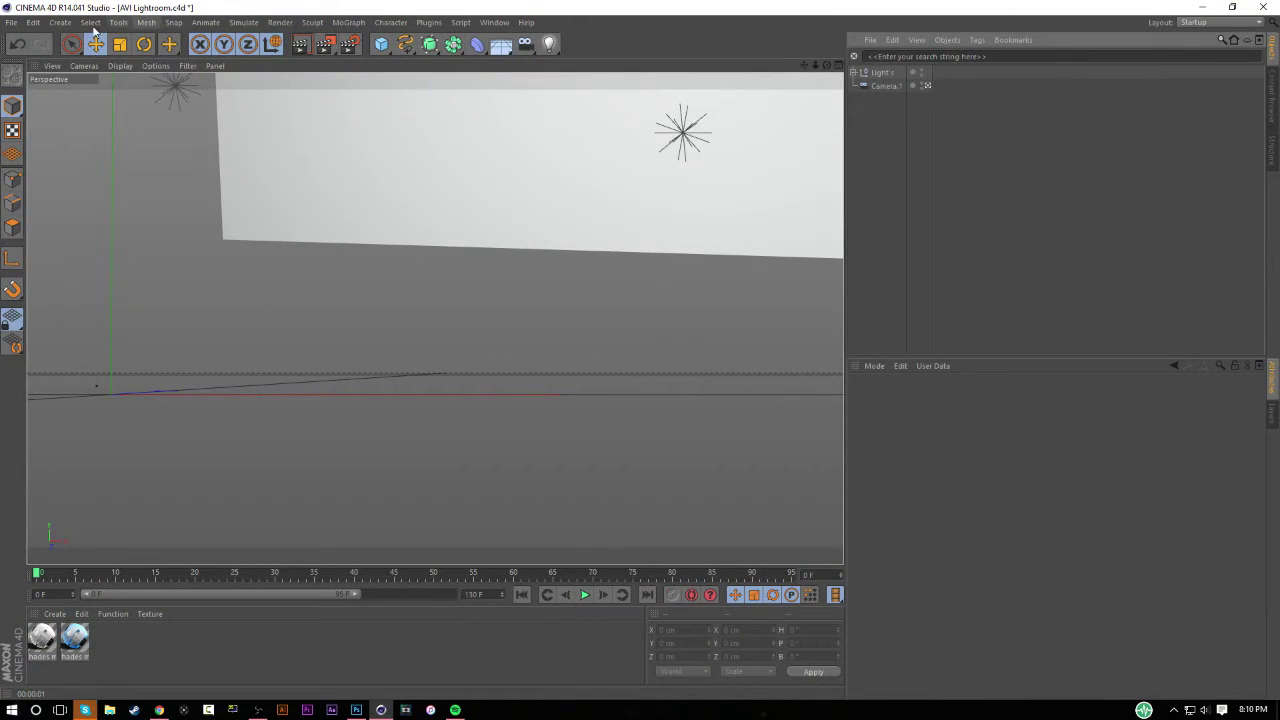
# Step: Look through Cinema 4D's main File menu, then close it
pyautogui.click(8, 24)
pyautogui.moveTo(33, 22)
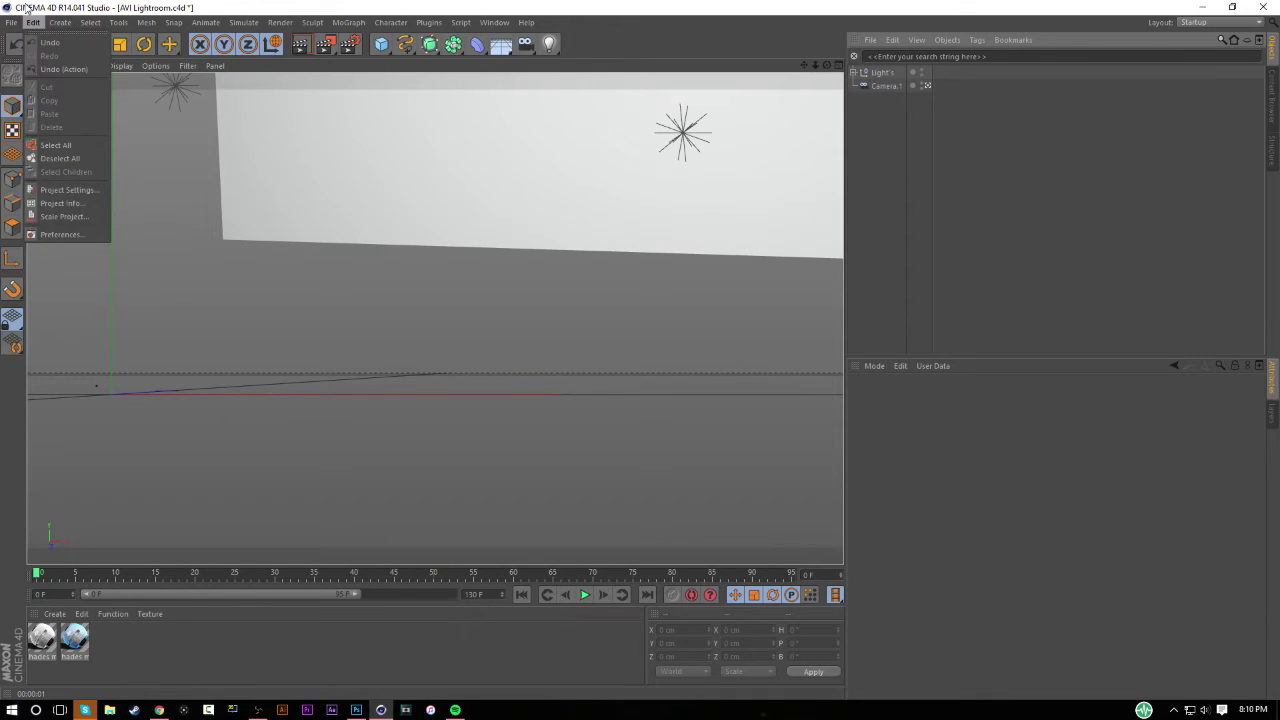
pyautogui.moveTo(70, 248)
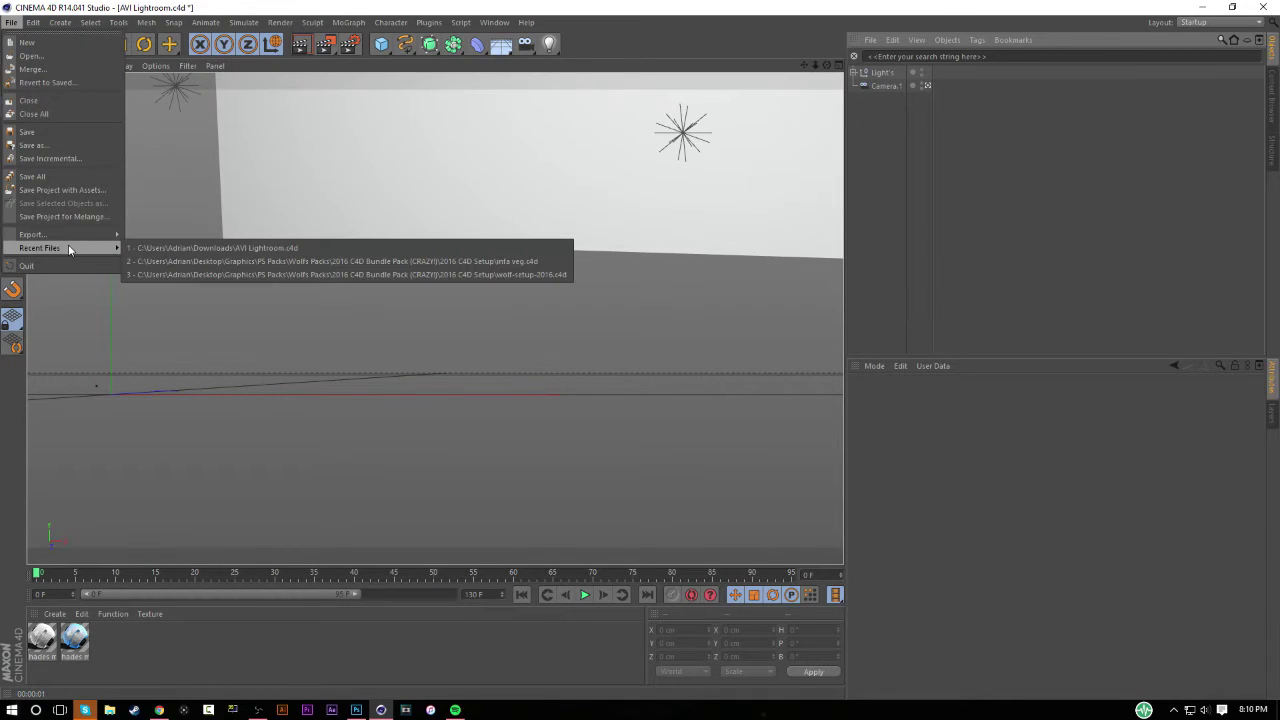
pyautogui.click(874, 144)
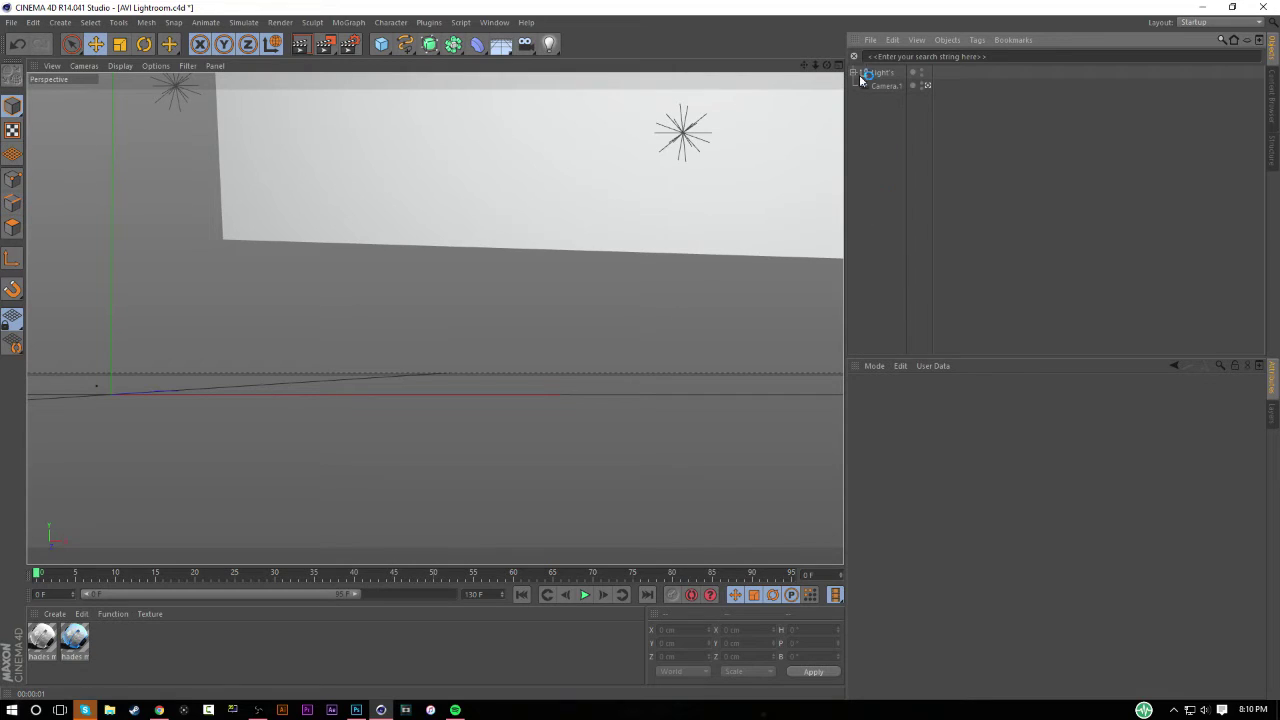
# Step: Use Object Manager File > Merge Objects to pick and open new logo_.ai
pyautogui.click(872, 41)
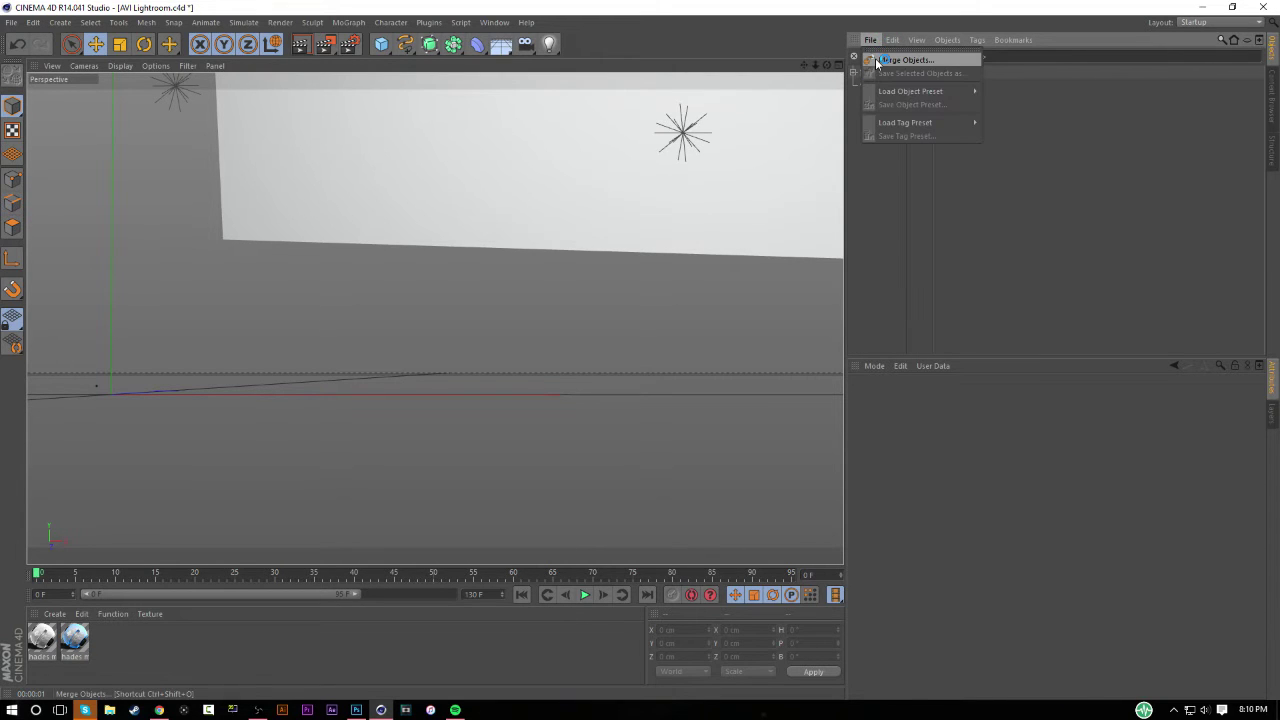
pyautogui.click(877, 62)
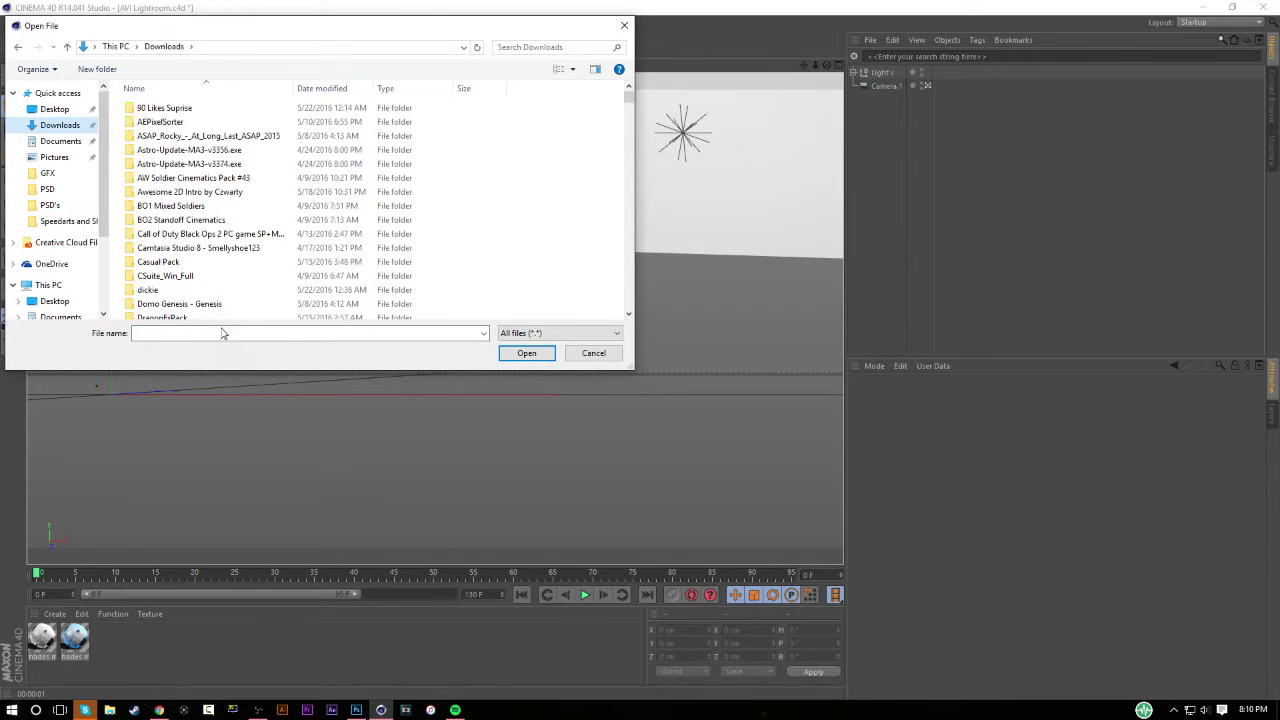
pyautogui.write('ai')
pyautogui.press('Return')
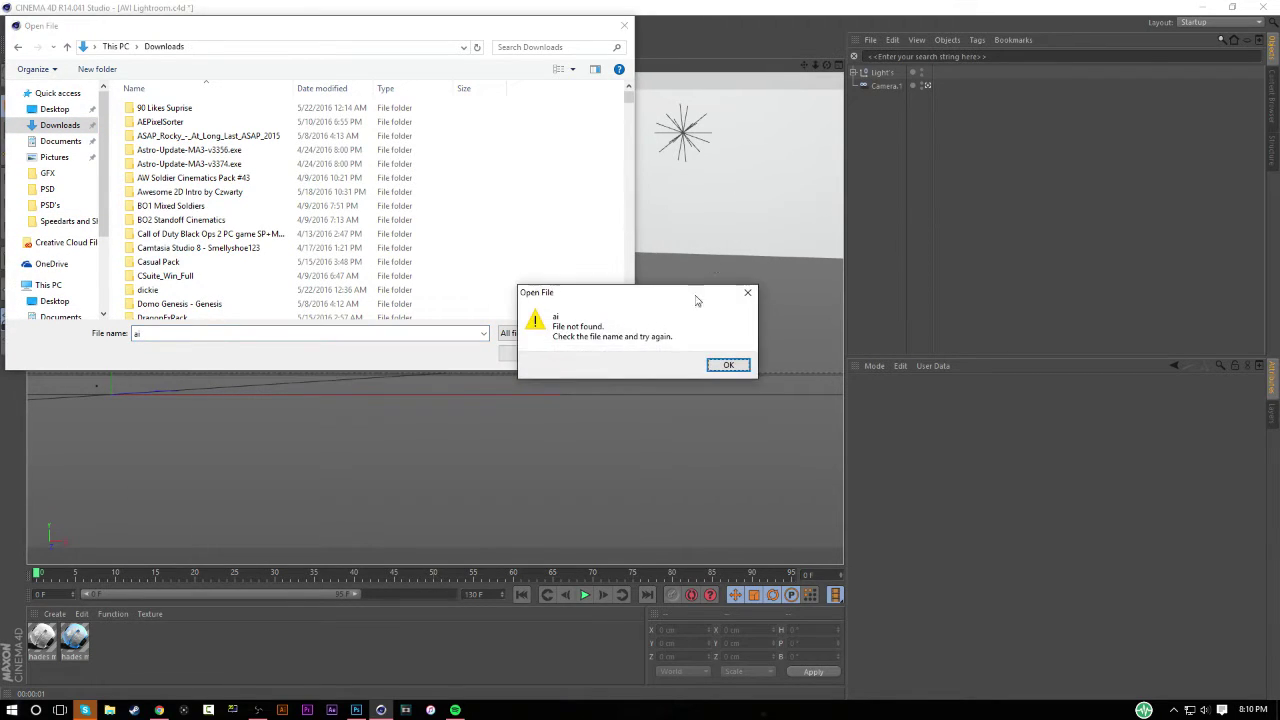
pyautogui.click(714, 362)
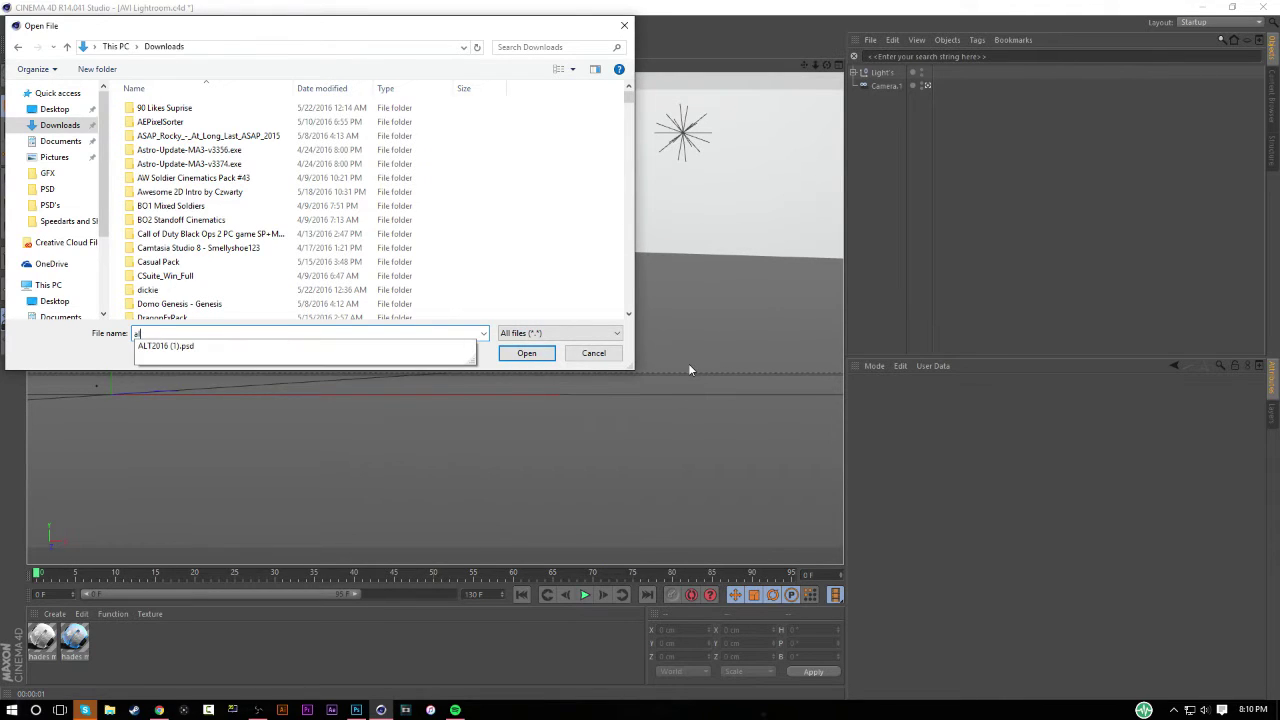
pyautogui.press('BackSpace')
pyautogui.write('new')
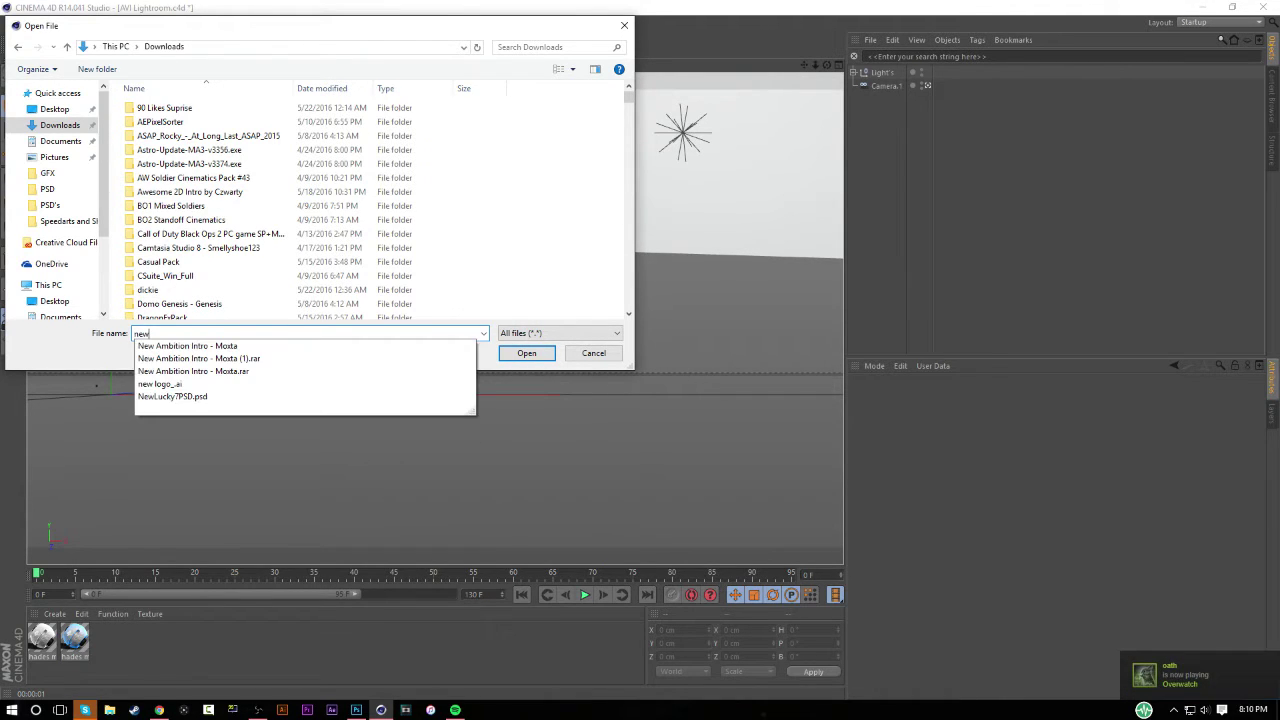
pyautogui.click(489, 371)
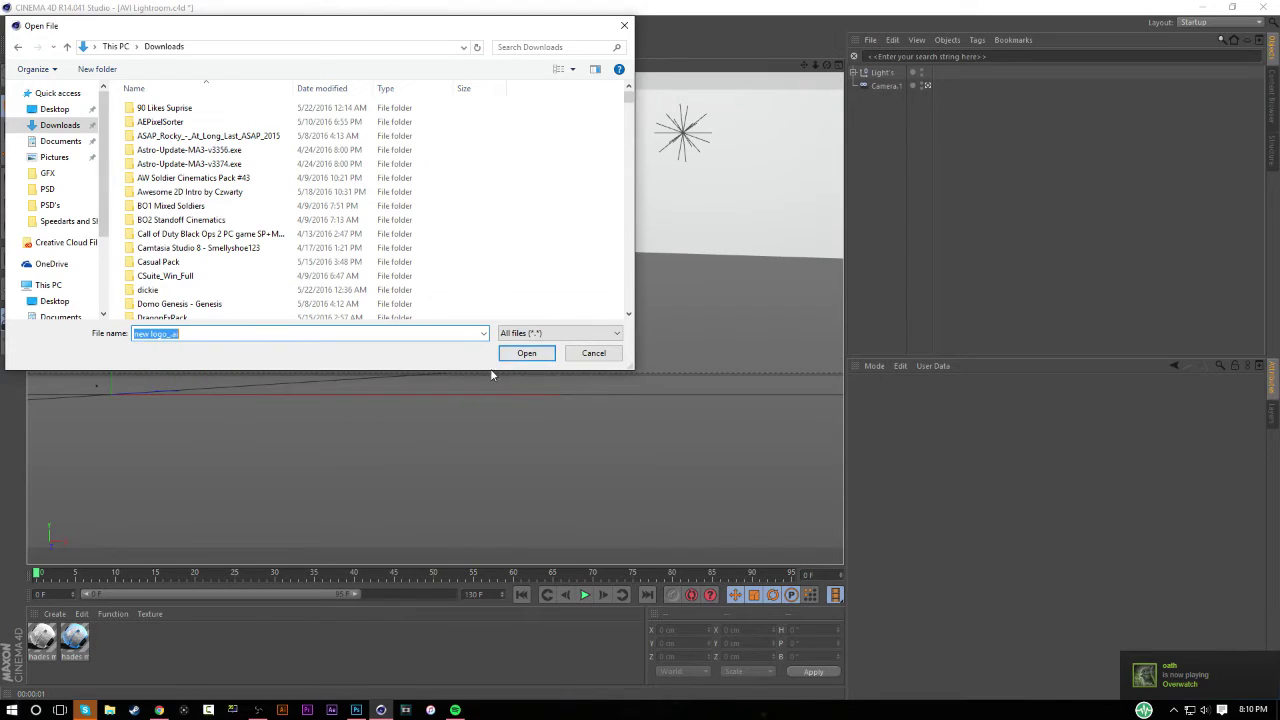
pyautogui.click(526, 355)
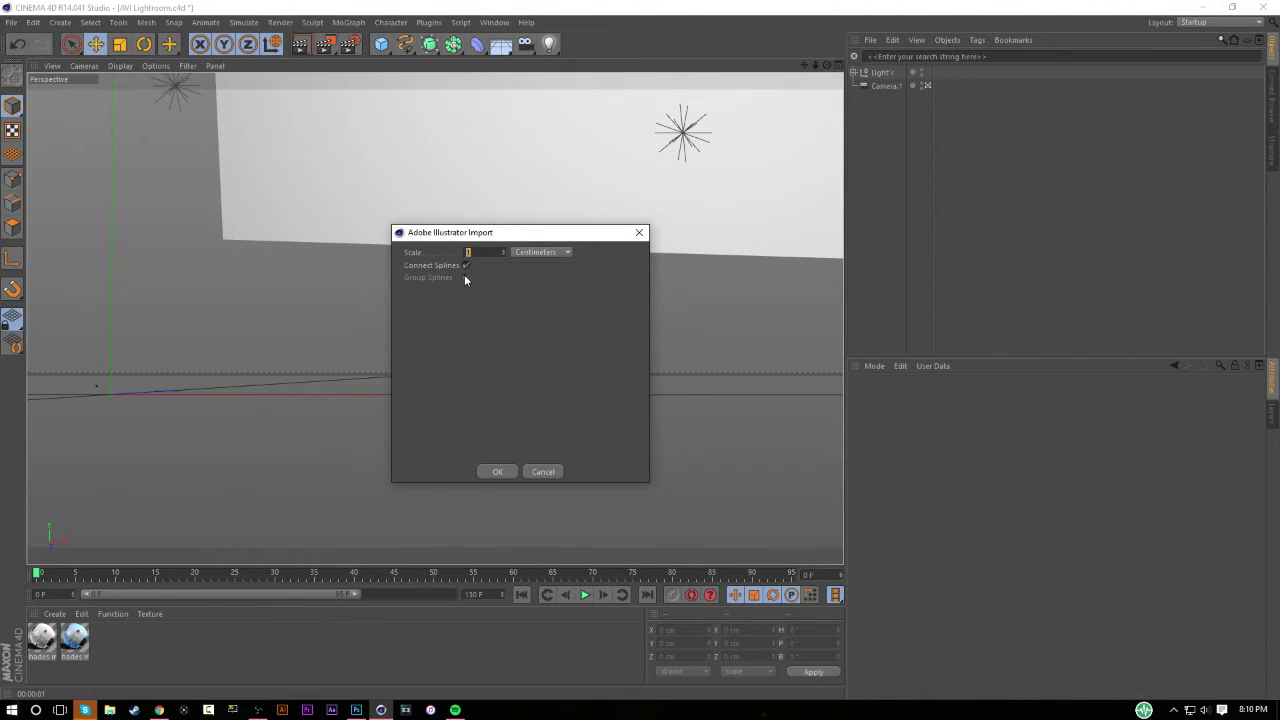
# Step: Import new logo_.ai in centimeters and move it to X 249.498 cm, Y 56.577 cm
pyautogui.click(543, 256)
pyautogui.click(543, 256)
pyautogui.click(496, 470)
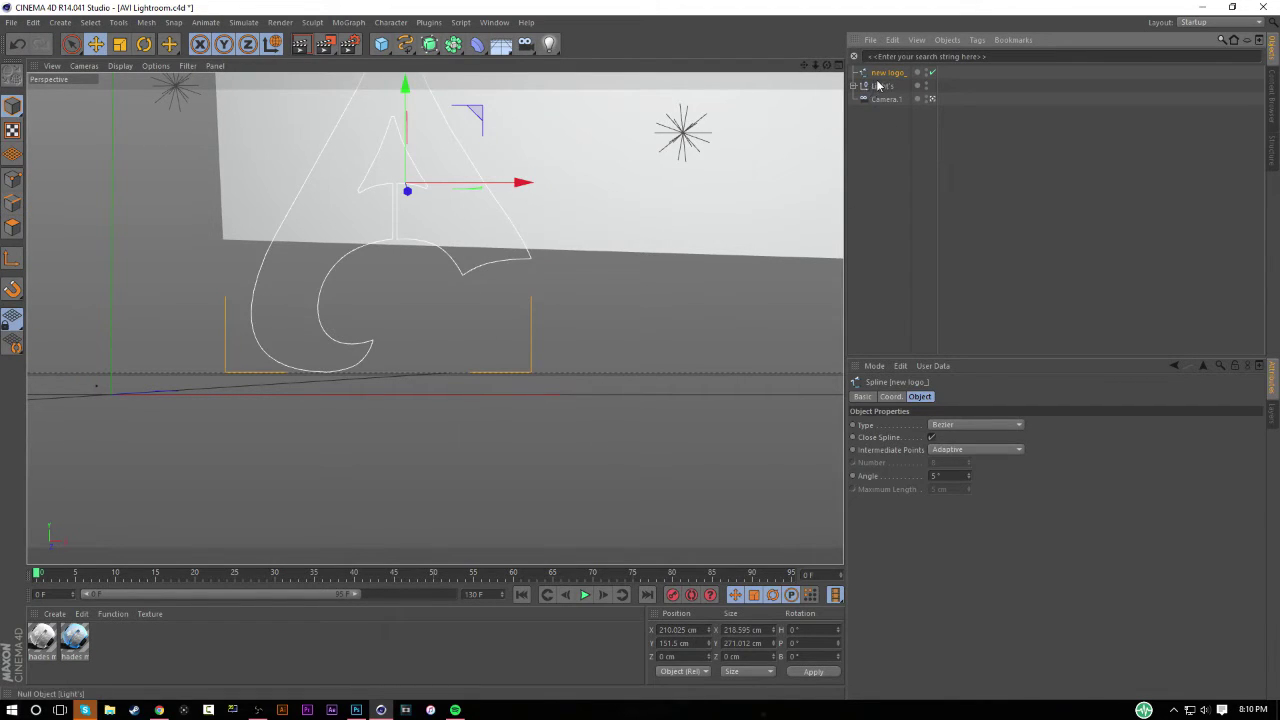
pyautogui.moveTo(406, 134); pyautogui.dragTo(406, 270)
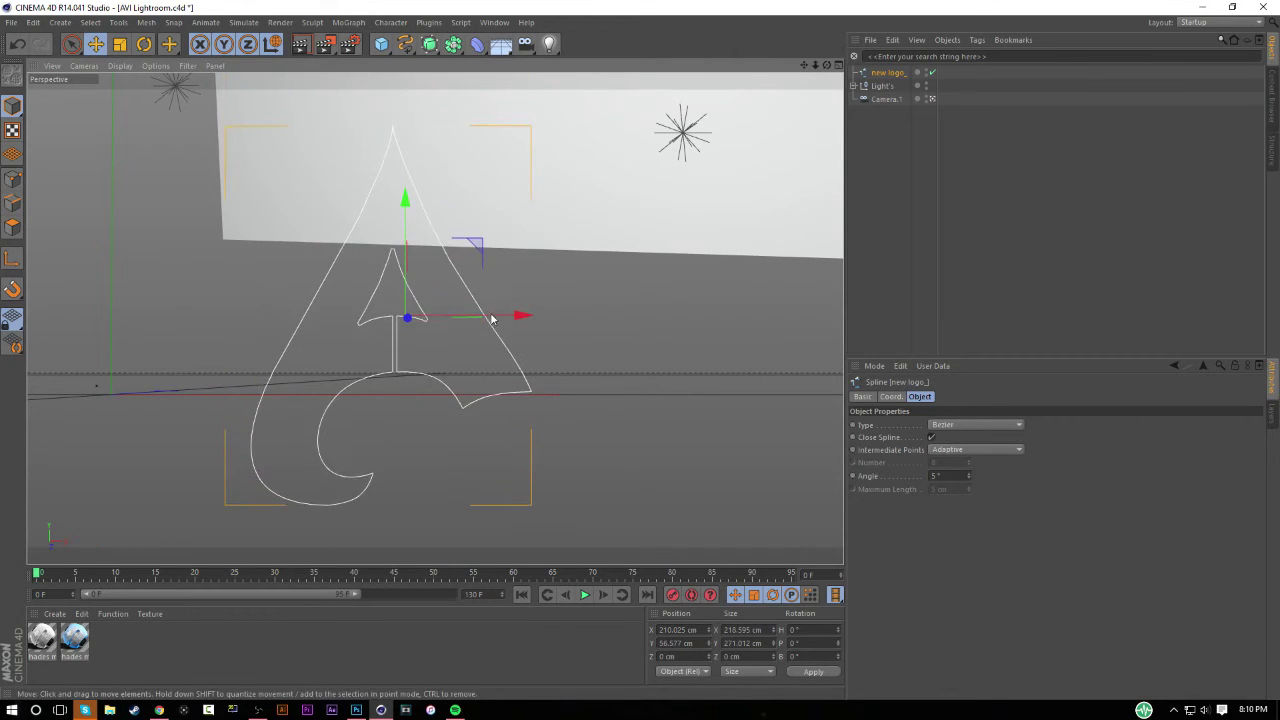
pyautogui.moveTo(491, 319); pyautogui.dragTo(456, 320)
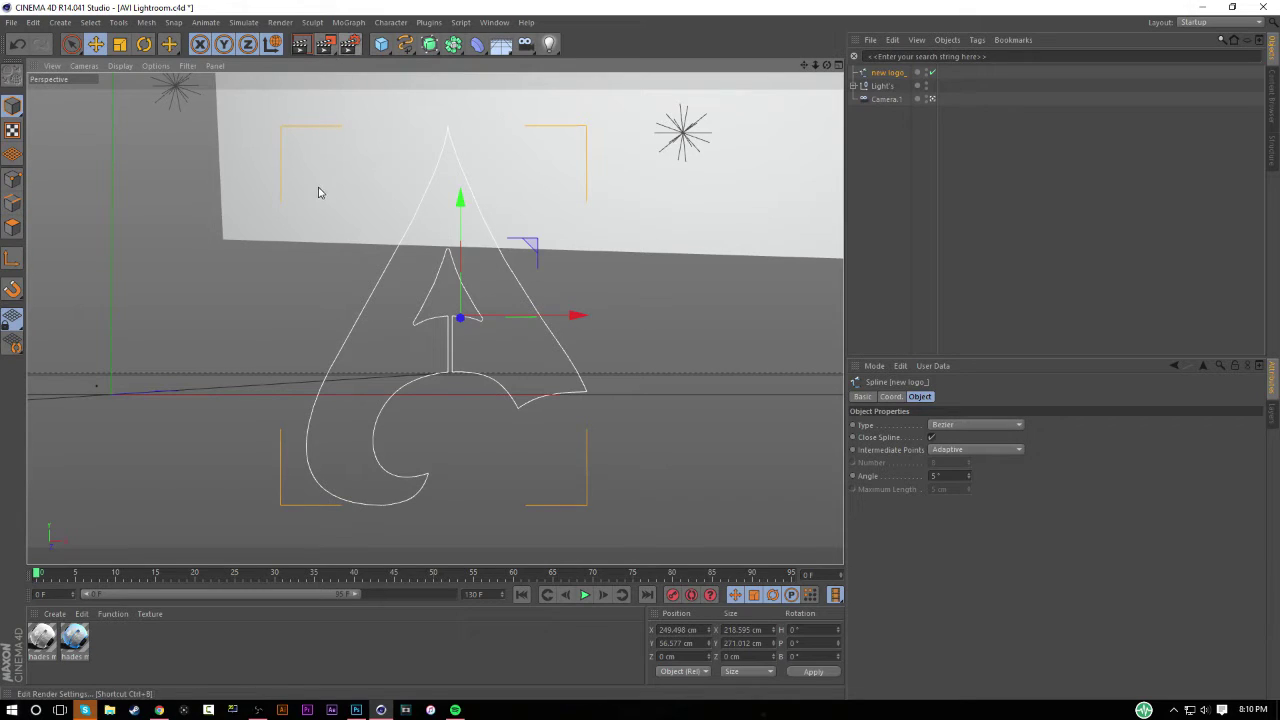
# Step: Add an Extrude NURBS and drag the logo spline under it
pyautogui.click(449, 47)
pyautogui.click(429, 44)
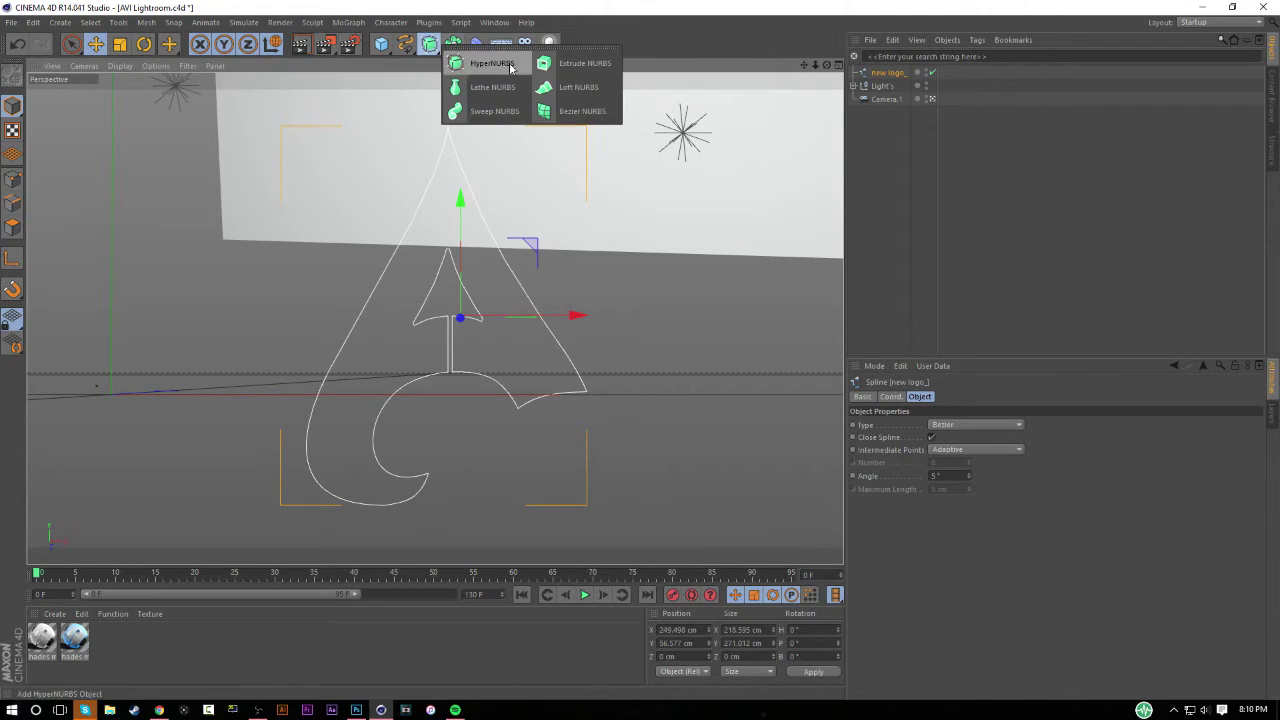
pyautogui.click(569, 67)
pyautogui.click(896, 88)
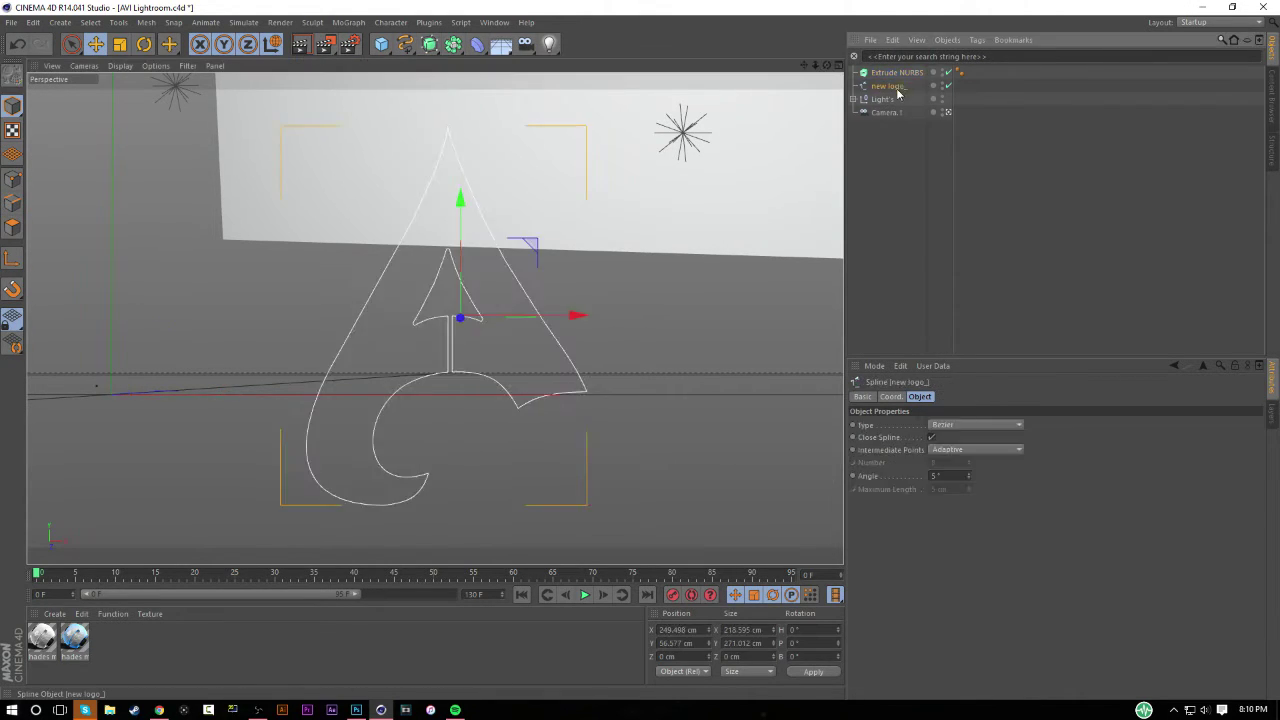
pyautogui.moveTo(896, 93); pyautogui.dragTo(900, 75)
pyautogui.click(901, 75)
pyautogui.click(857, 73)
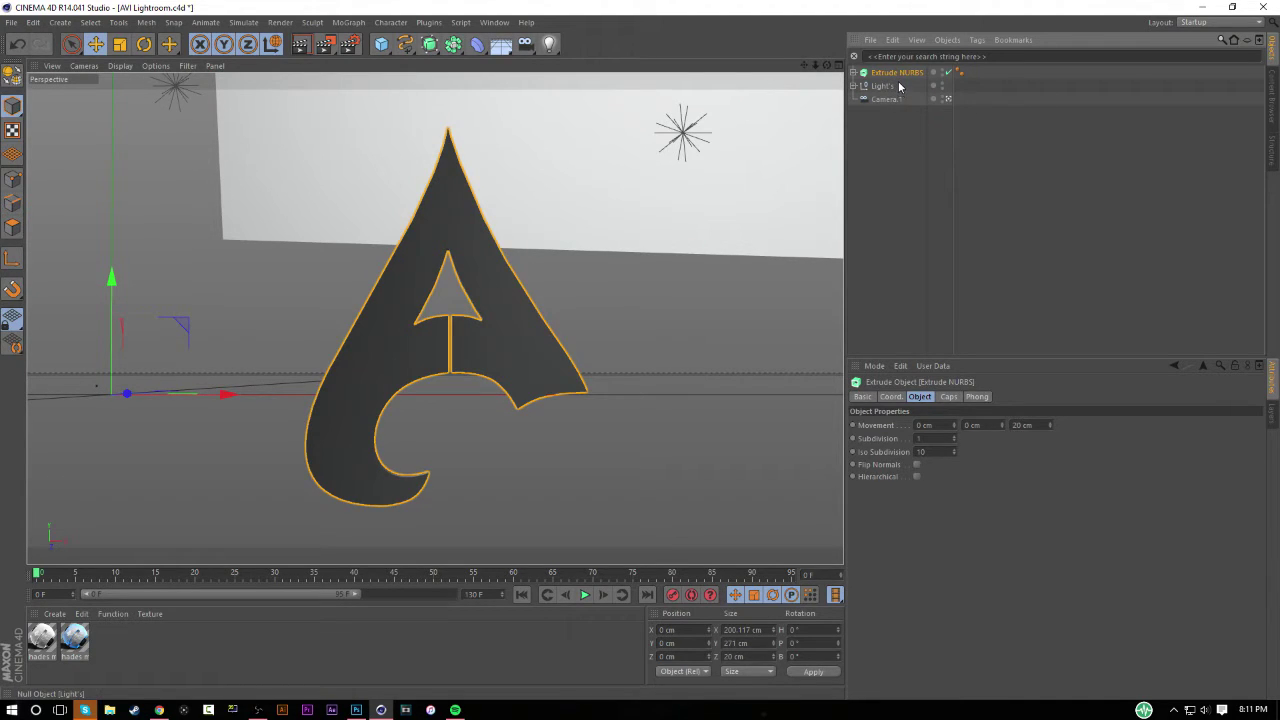
# Step: Copy-paste the extruded emblem and pull the logo spline out of the original extrusion
pyautogui.hotkey('ctrl', 'c')
pyautogui.hotkey('ctrl', 'v')
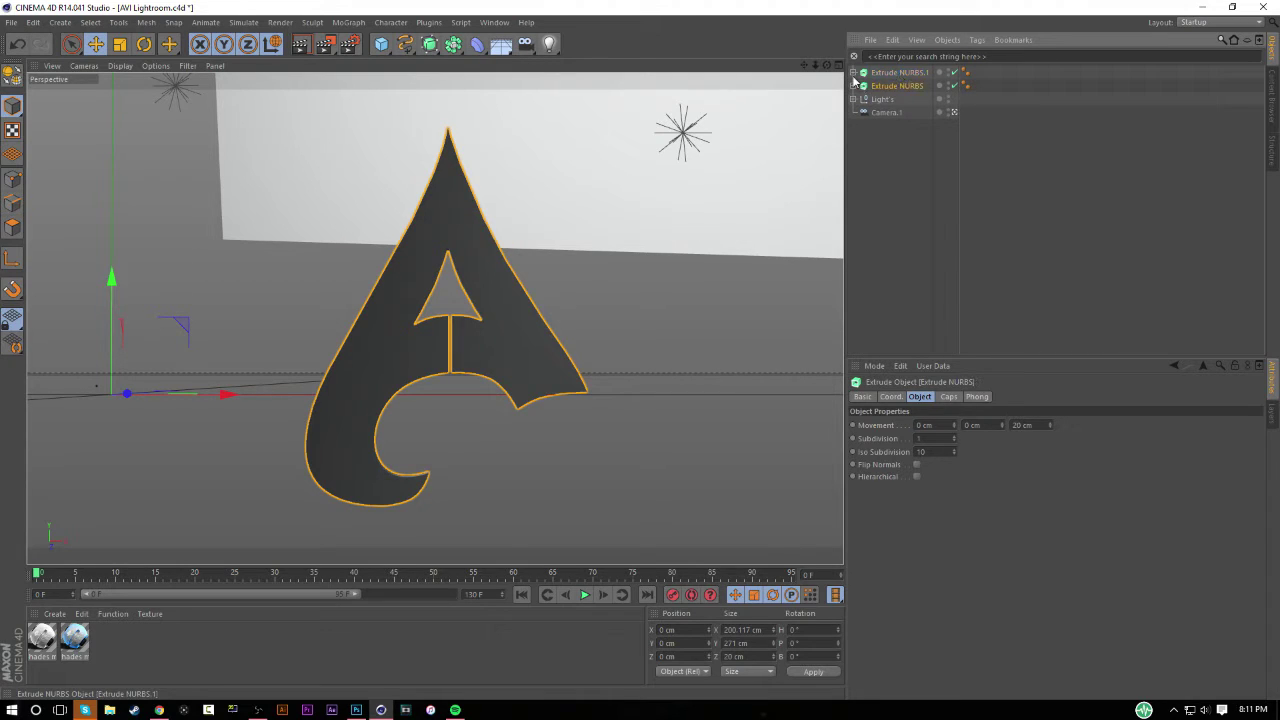
pyautogui.click(853, 73)
pyautogui.click(853, 73)
pyautogui.click(854, 86)
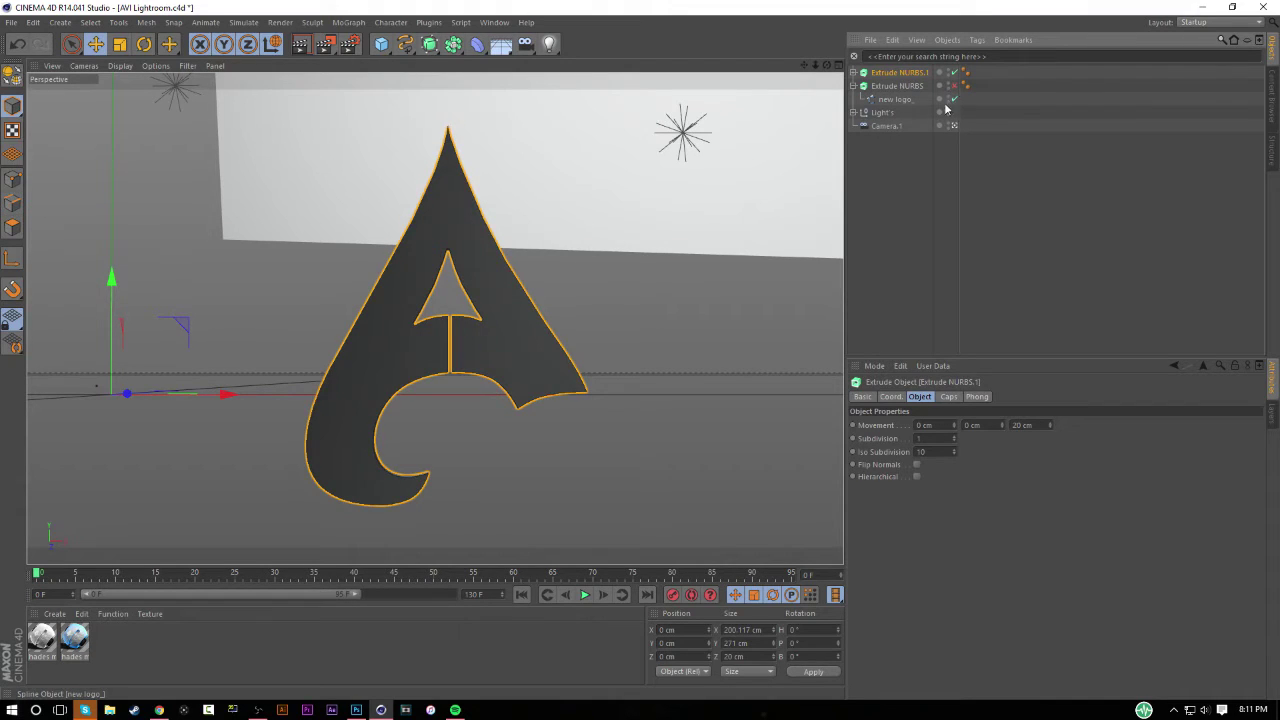
pyautogui.moveTo(896, 104); pyautogui.dragTo(897, 146)
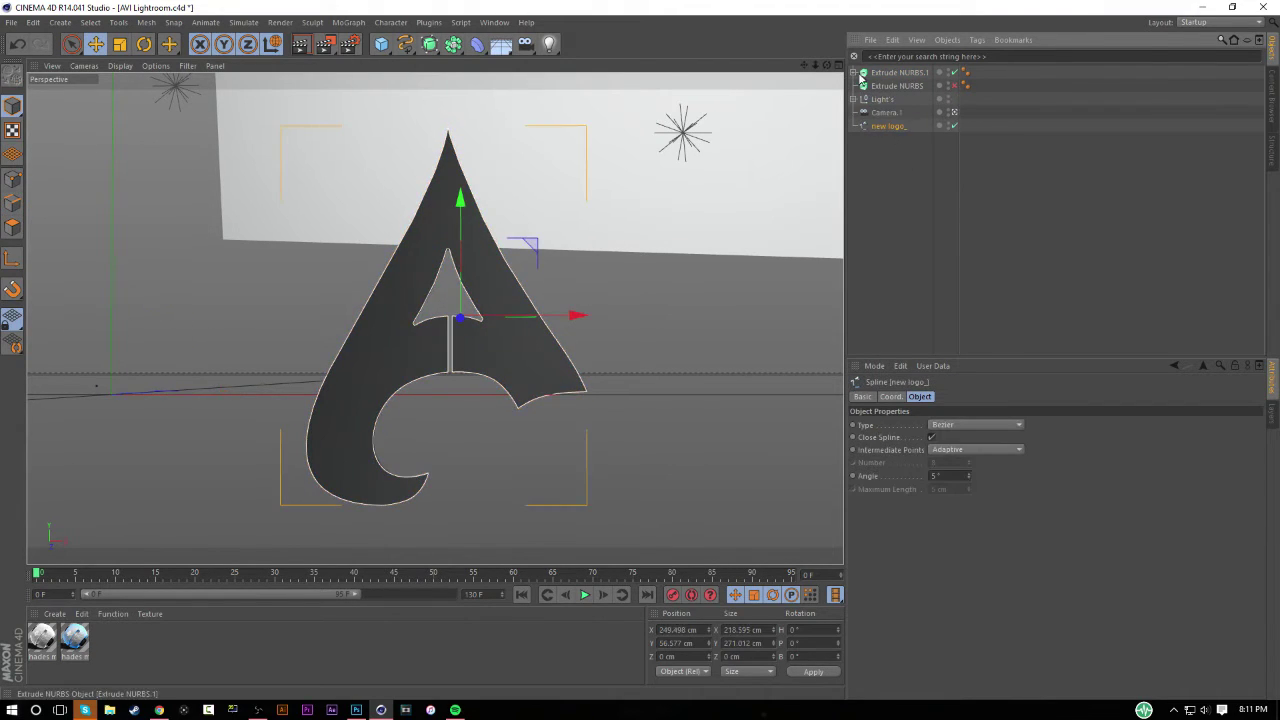
# Step: Delete the loose spline and empty original extrude, keeping Extrude NURBS.1 enabled
pyautogui.click(953, 73)
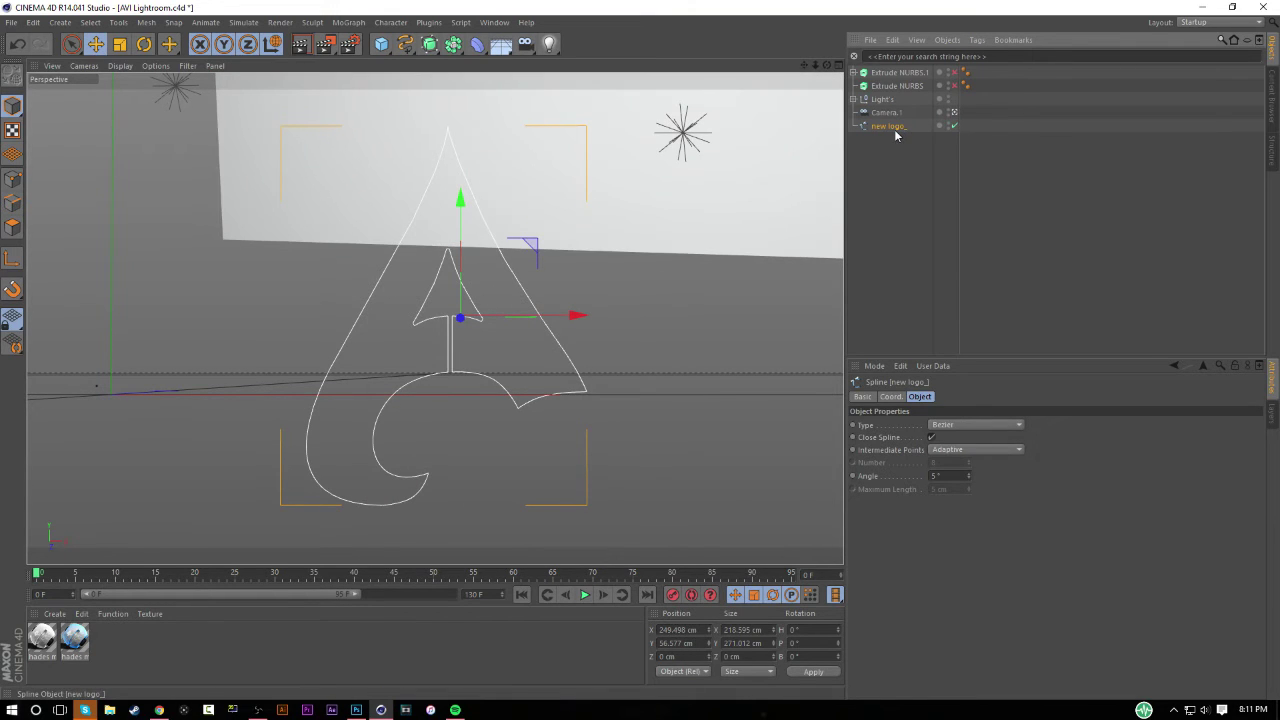
pyautogui.press('Delete')
pyautogui.click(900, 86)
pyautogui.press('Delete')
pyautogui.click(908, 78)
pyautogui.click(954, 73)
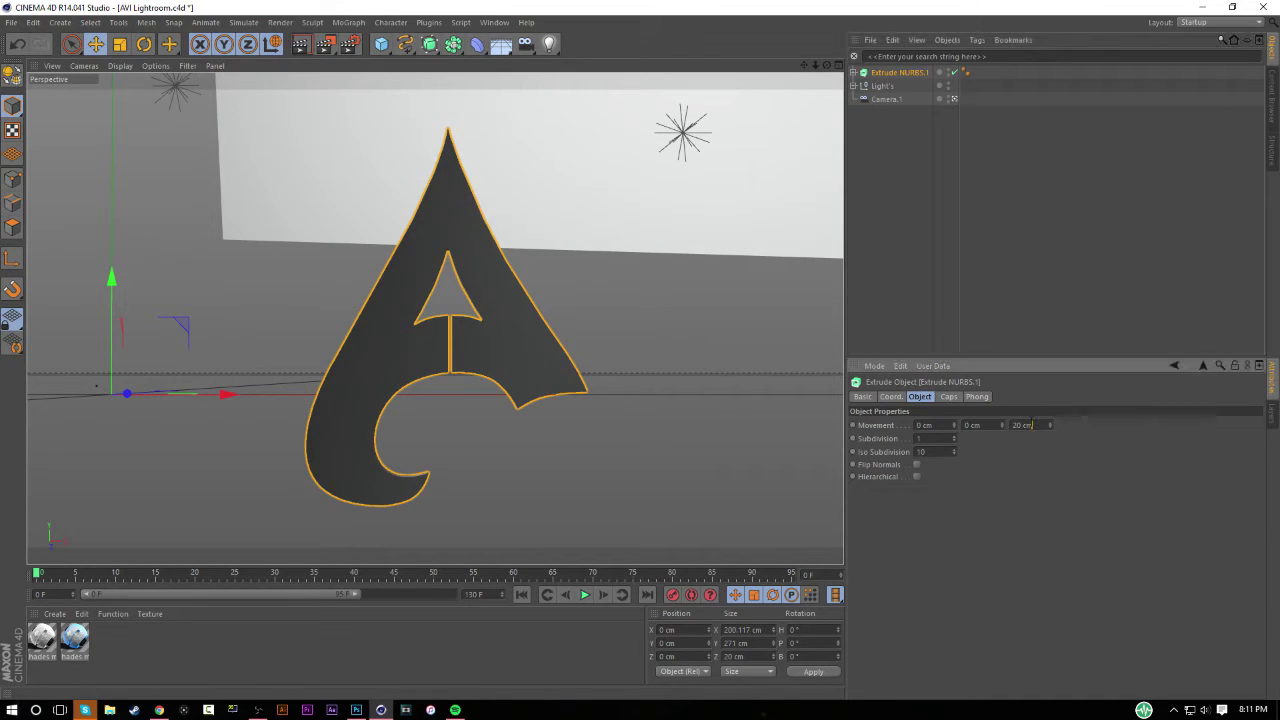
# Step: Set the extrusion's Movement Z to 200 cm and render a preview
pyautogui.doubleClick(1030, 425)
pyautogui.write('200')
pyautogui.press('Return')
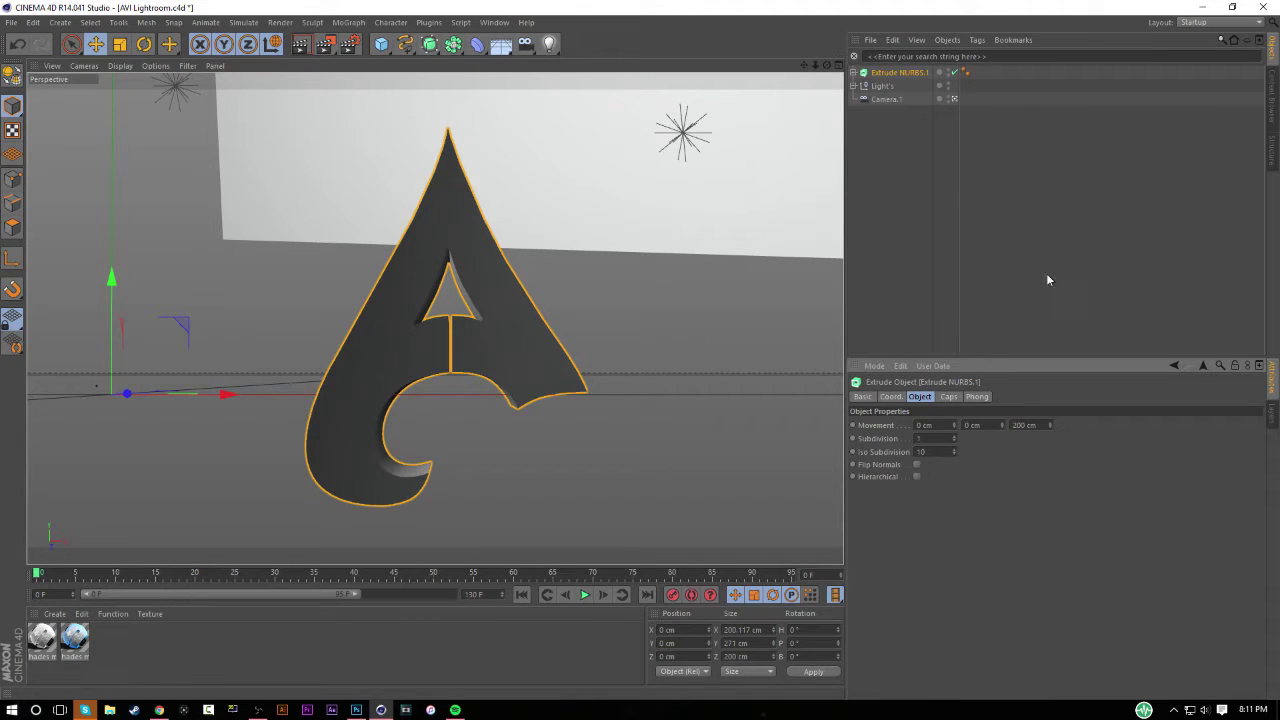
pyautogui.click(306, 48)
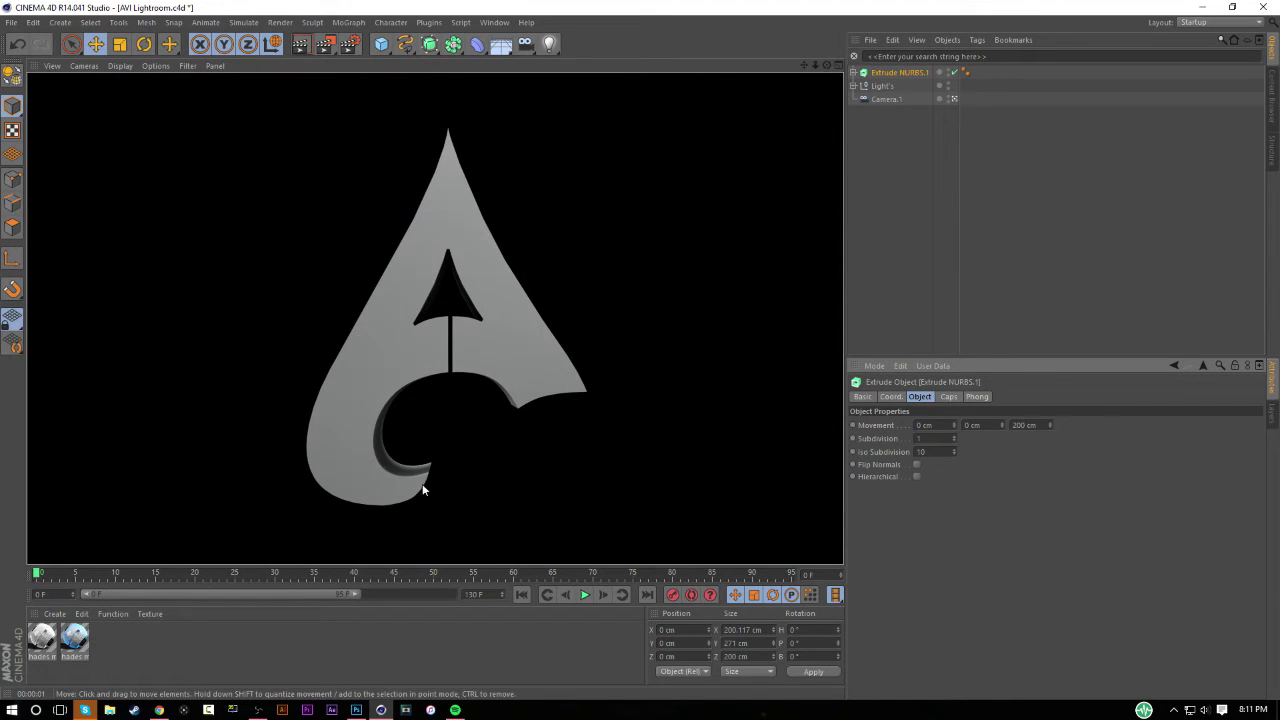
pyautogui.click(980, 309)
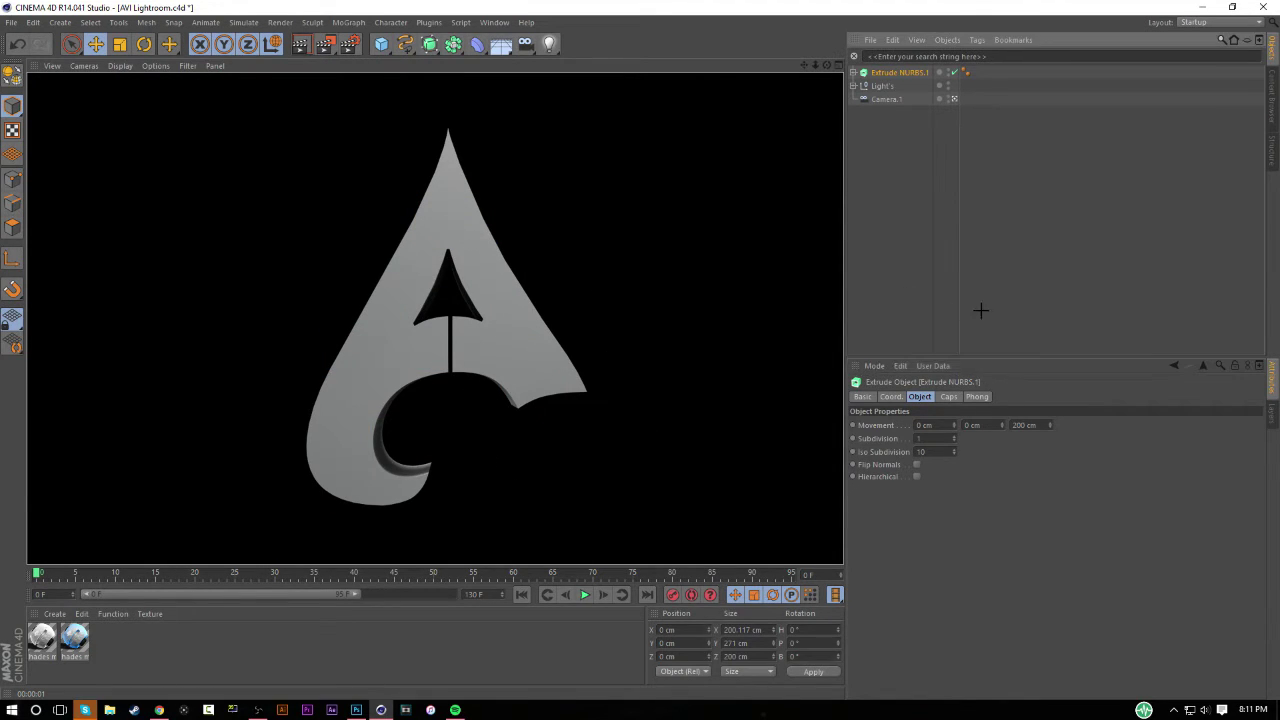
# Step: Change the extruded emblem's Movement Z depth to 150 cm
pyautogui.click(884, 74)
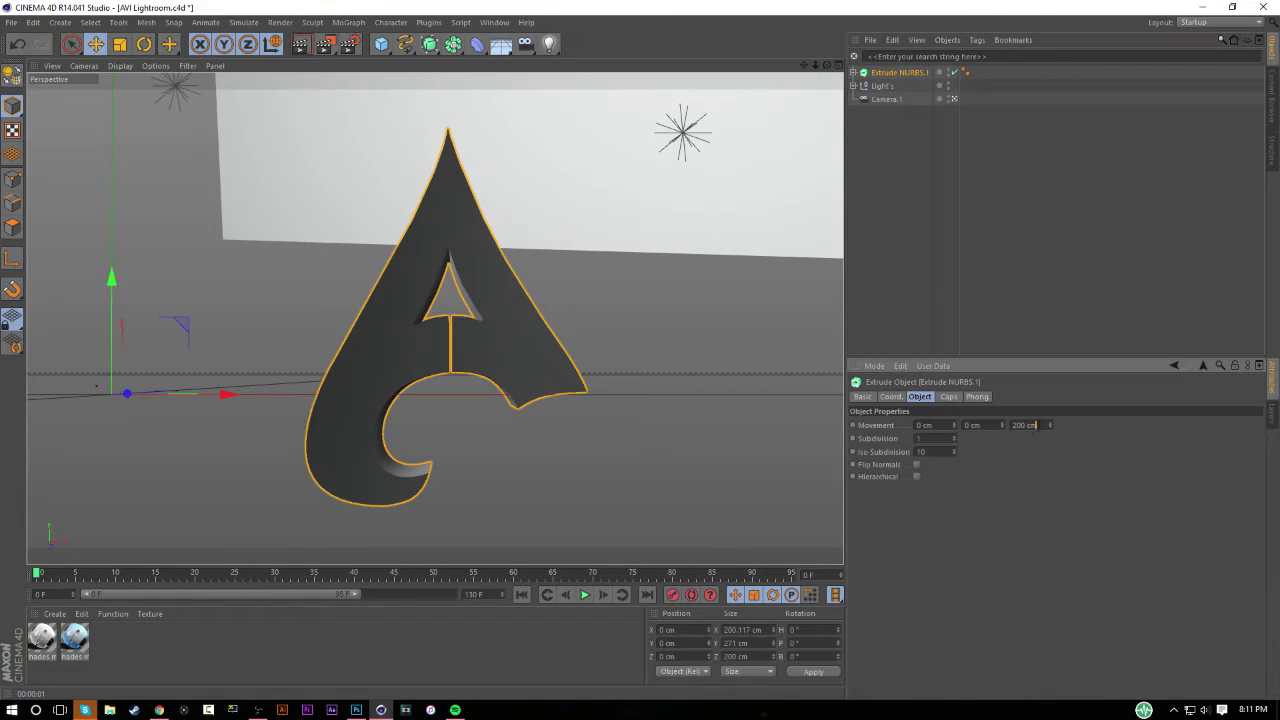
pyautogui.doubleClick(1025, 425)
pyautogui.write('150')
pyautogui.press('Return')
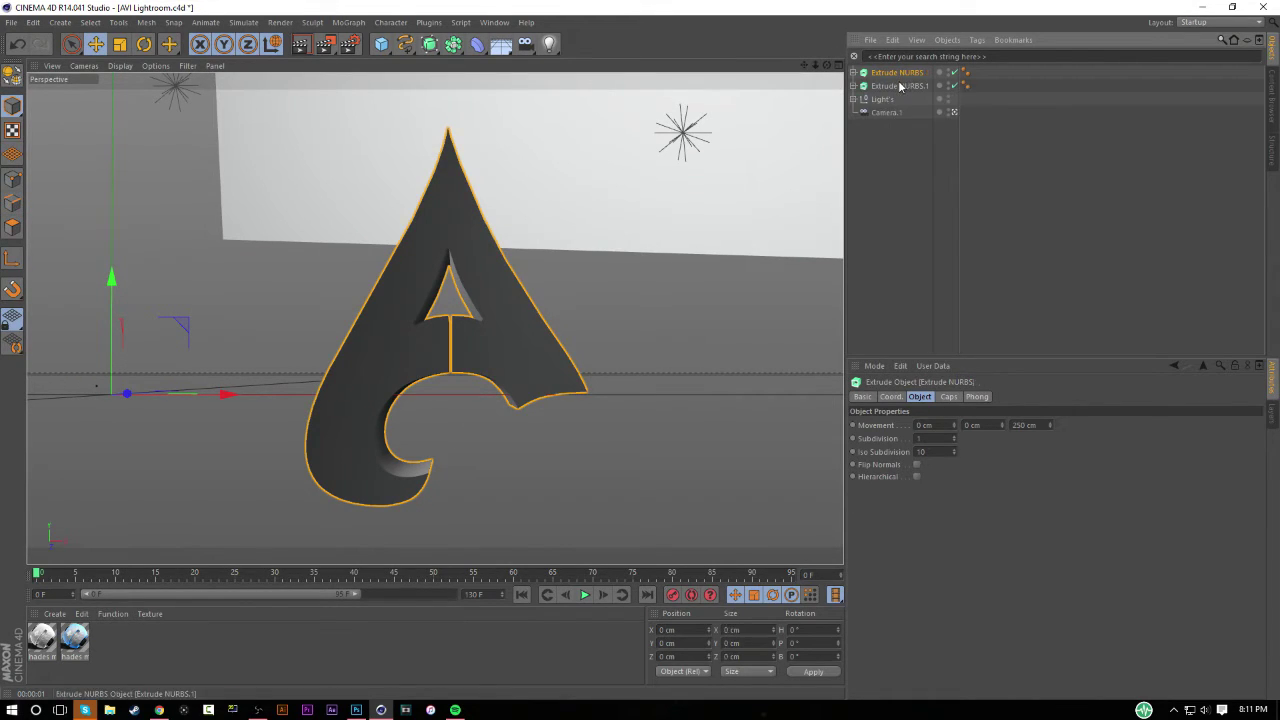
# Step: Duplicate the extruded A, hide the original, and rotate the copy slightly
pyautogui.hotkey('ctrl', 'c')
pyautogui.hotkey('ctrl', 'v')
pyautogui.click(953, 86)
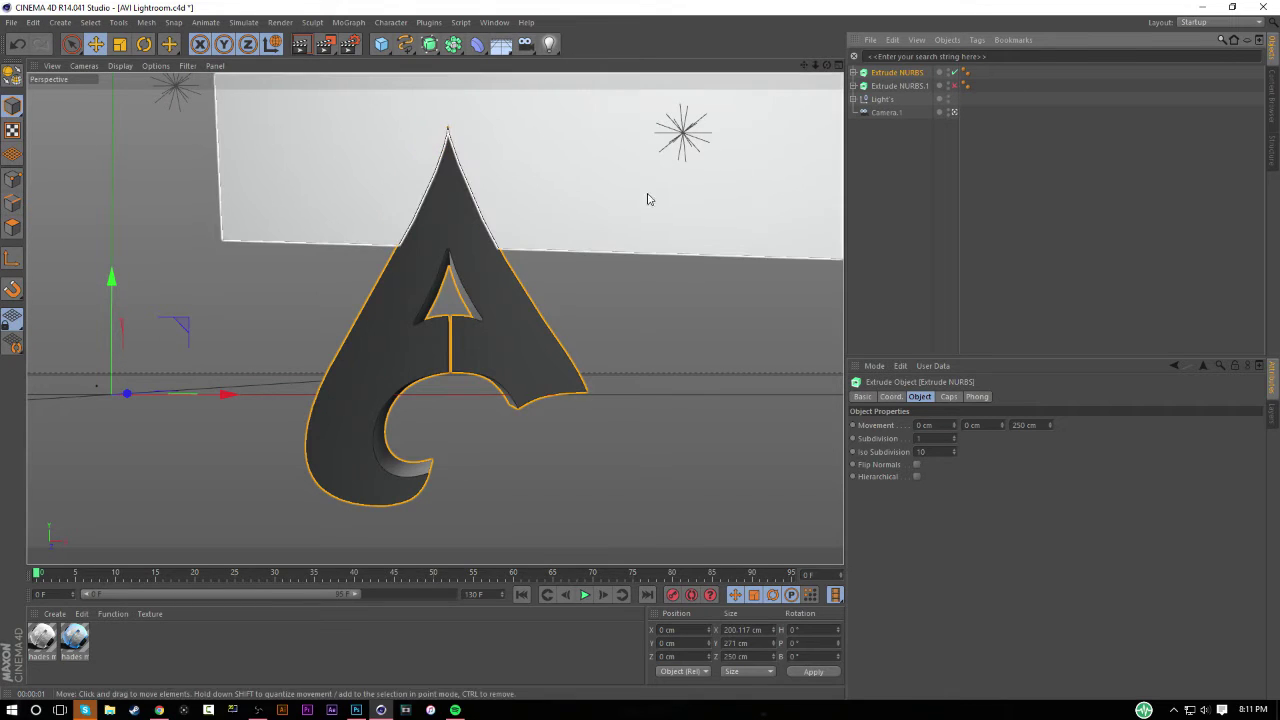
pyautogui.click(144, 44)
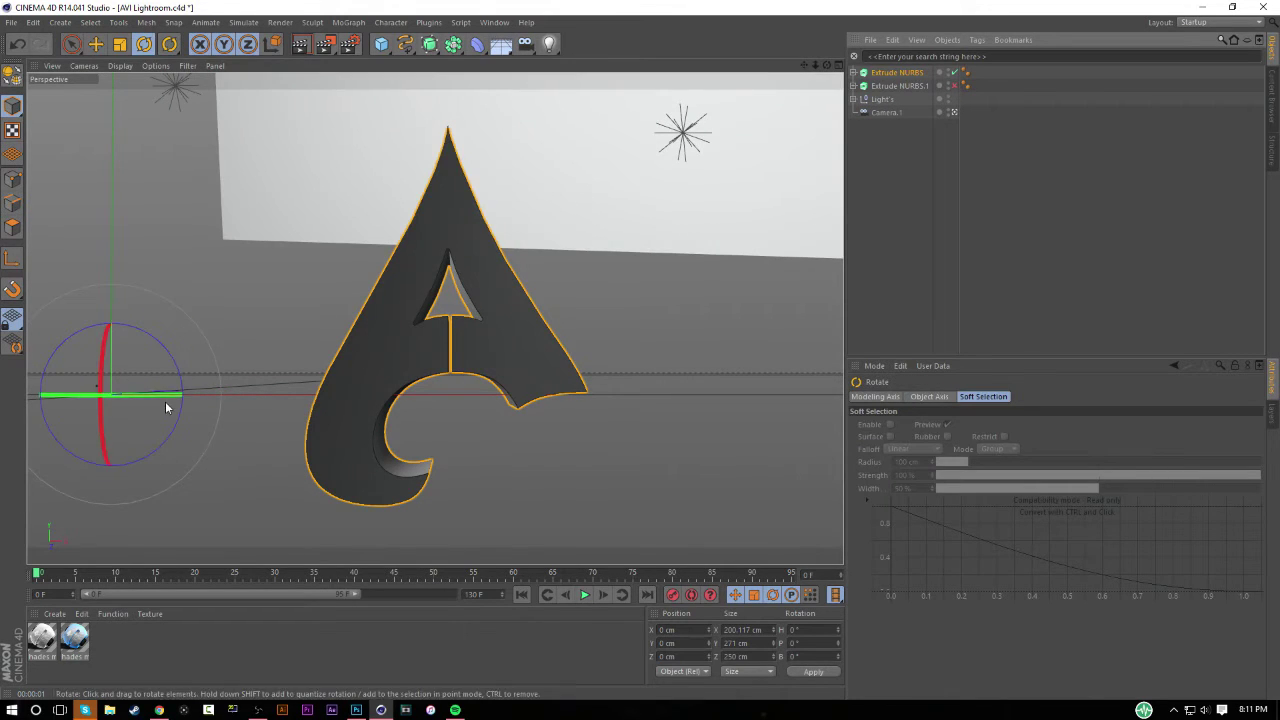
pyautogui.moveTo(165, 400); pyautogui.dragTo(97, 383)
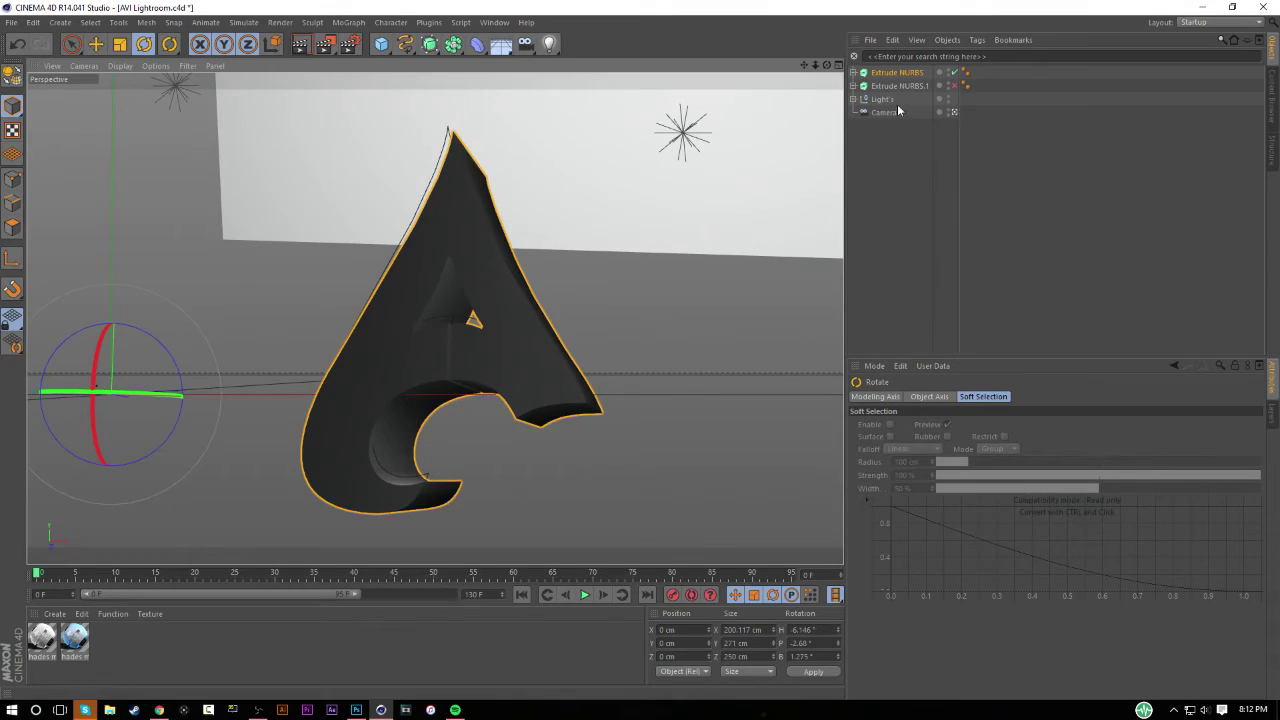
# Step: Set the copy's Movement Z to 100 cm and render the view
pyautogui.click(897, 72)
pyautogui.click(1022, 425)
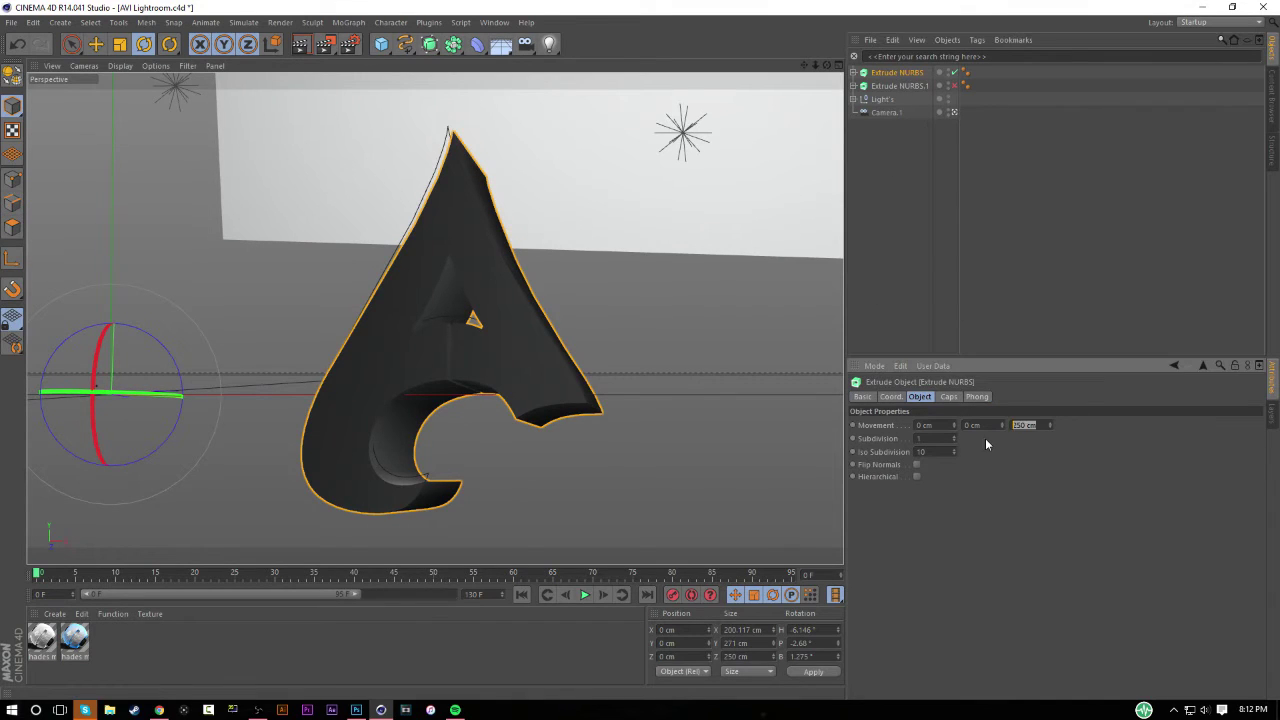
pyautogui.write('100')
pyautogui.press('Return')
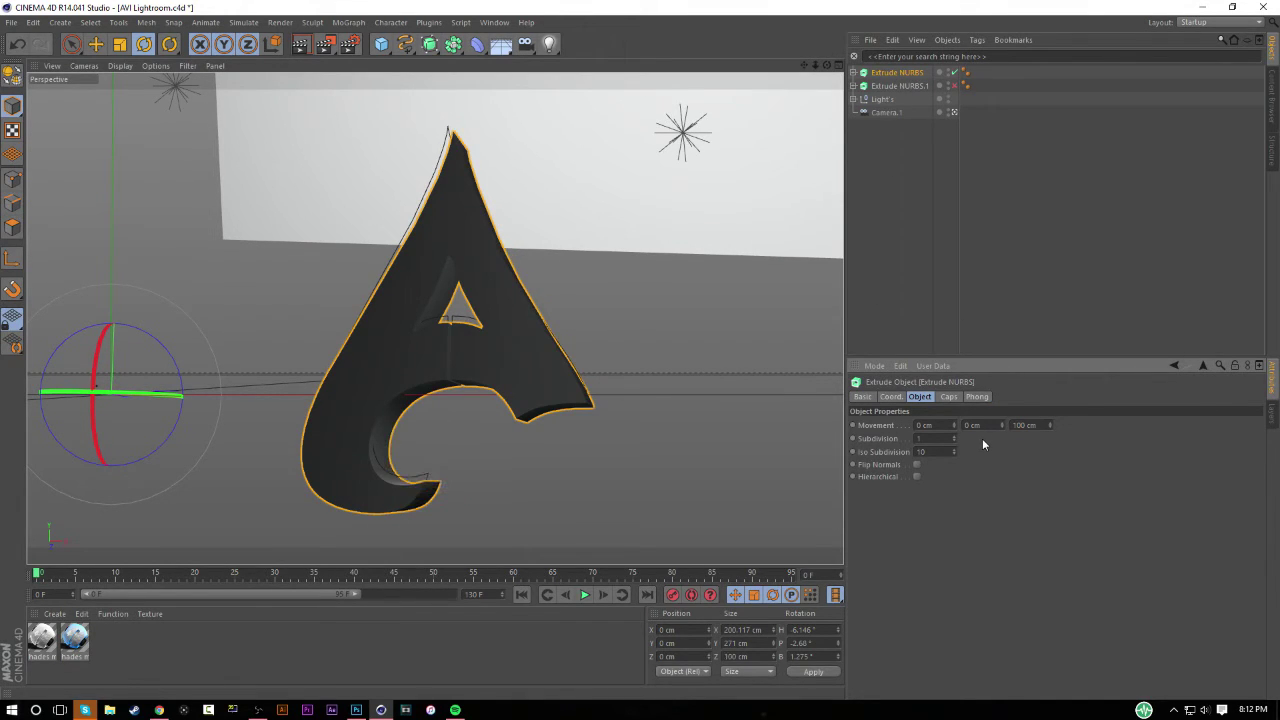
pyautogui.click(940, 260)
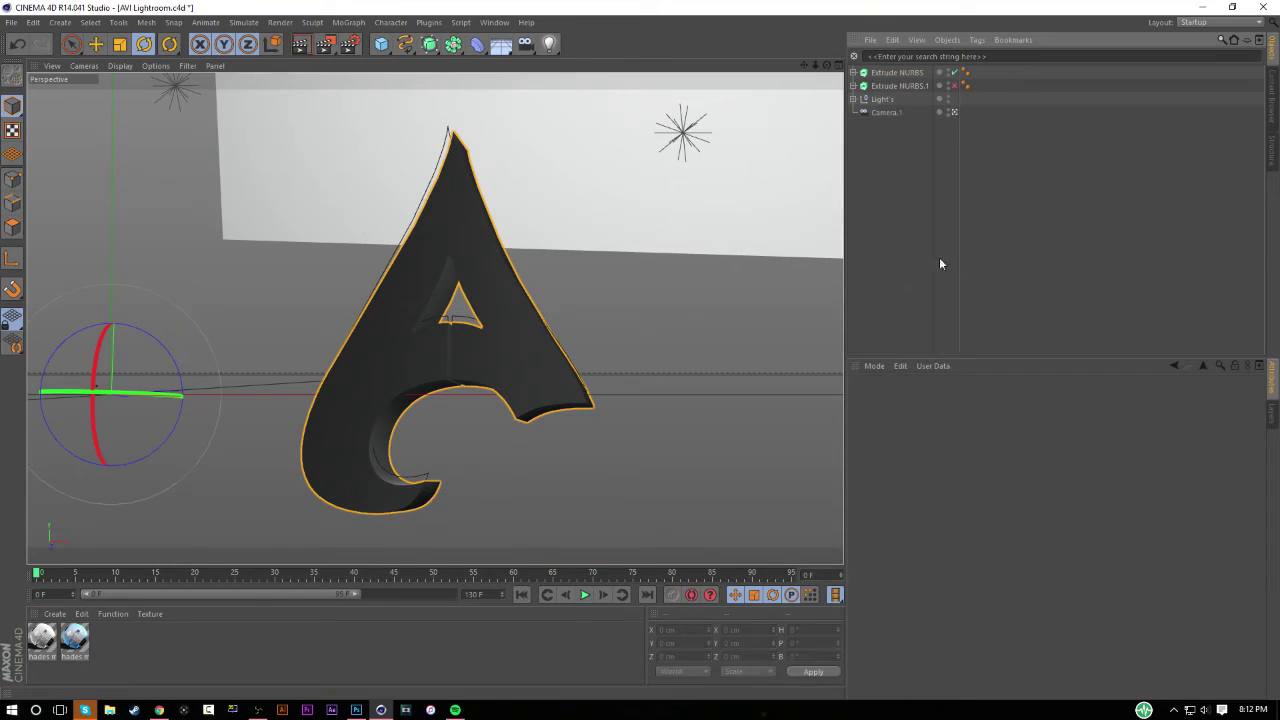
pyautogui.click(300, 44)
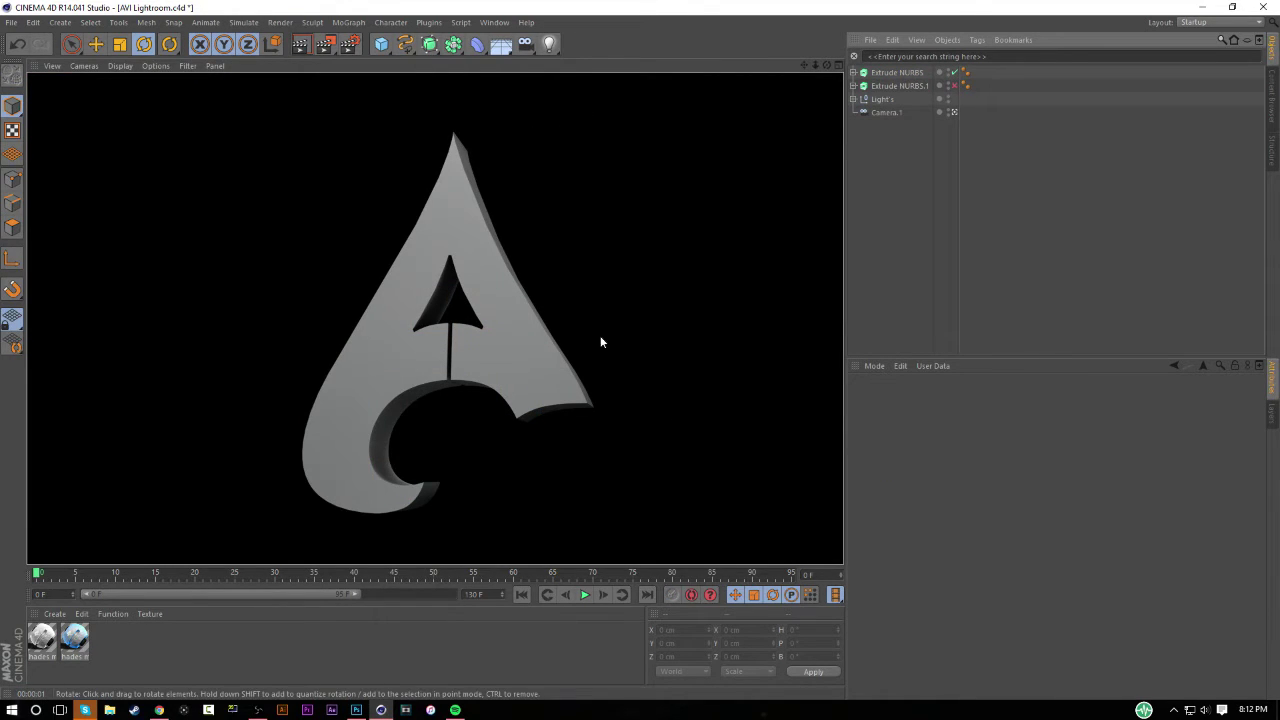
# Step: Re-enable the original A, disable the thinner copy, and render again
pyautogui.click(954, 86)
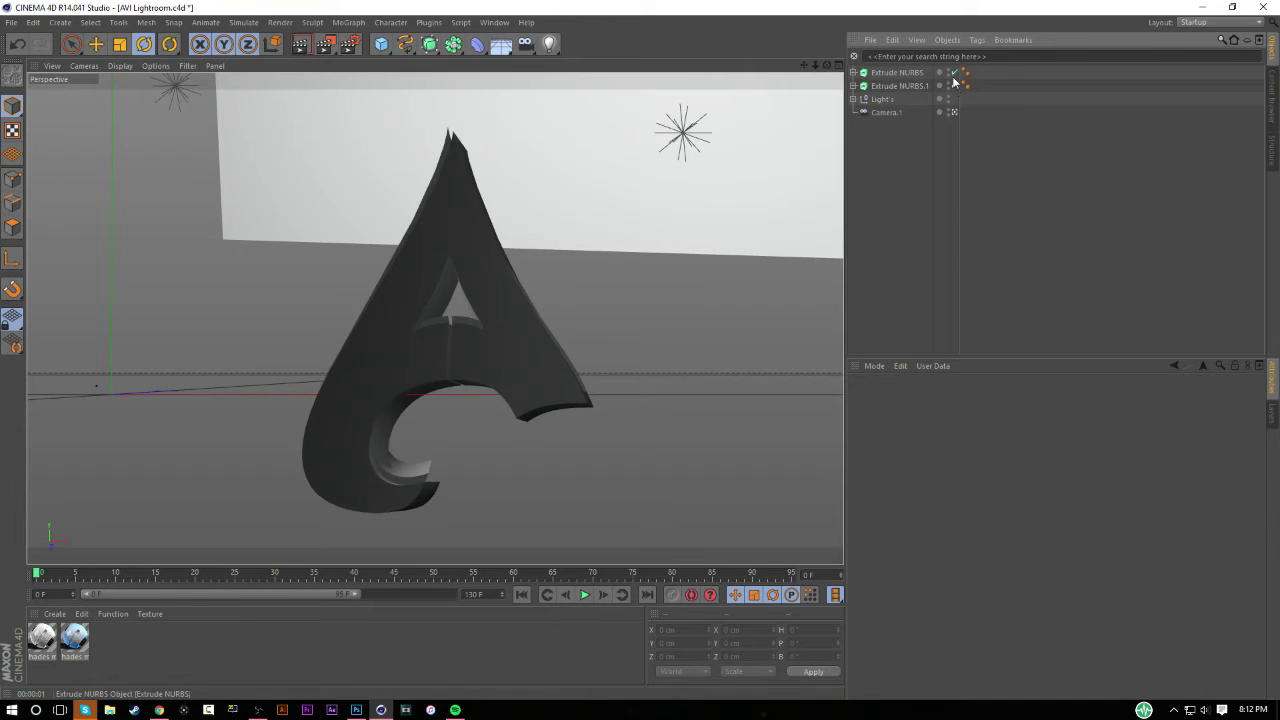
pyautogui.click(954, 72)
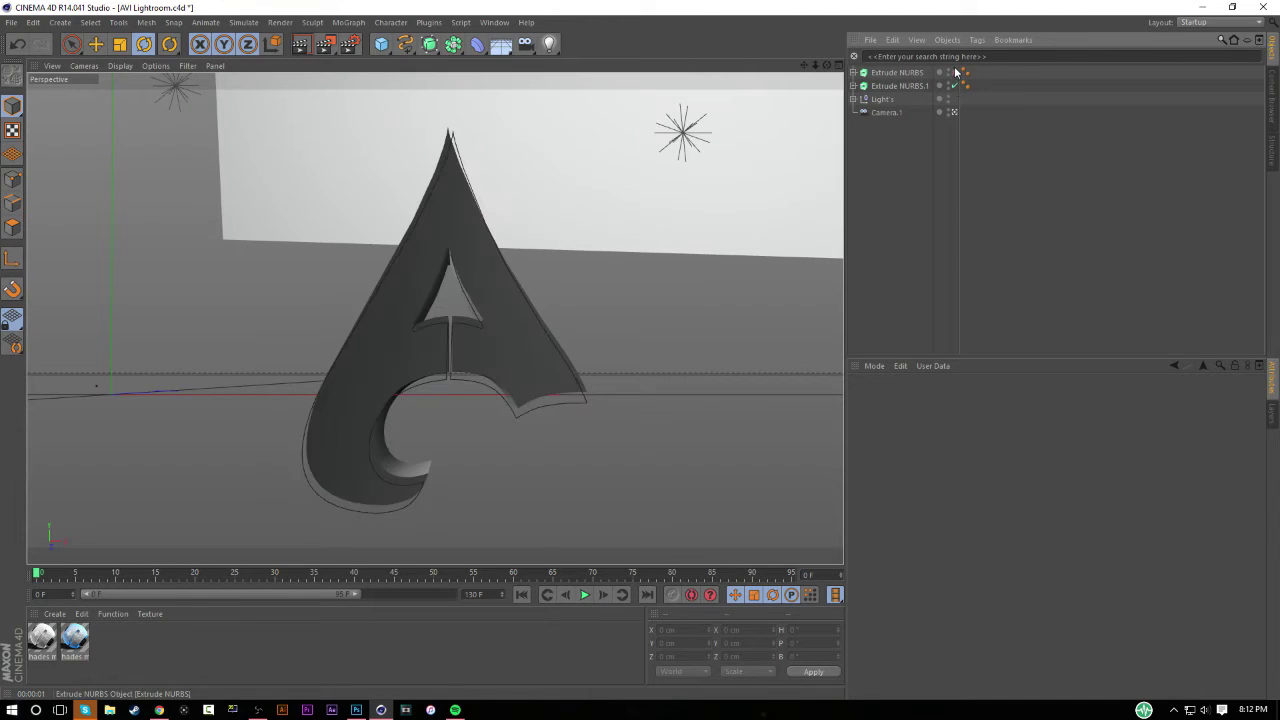
pyautogui.click(301, 45)
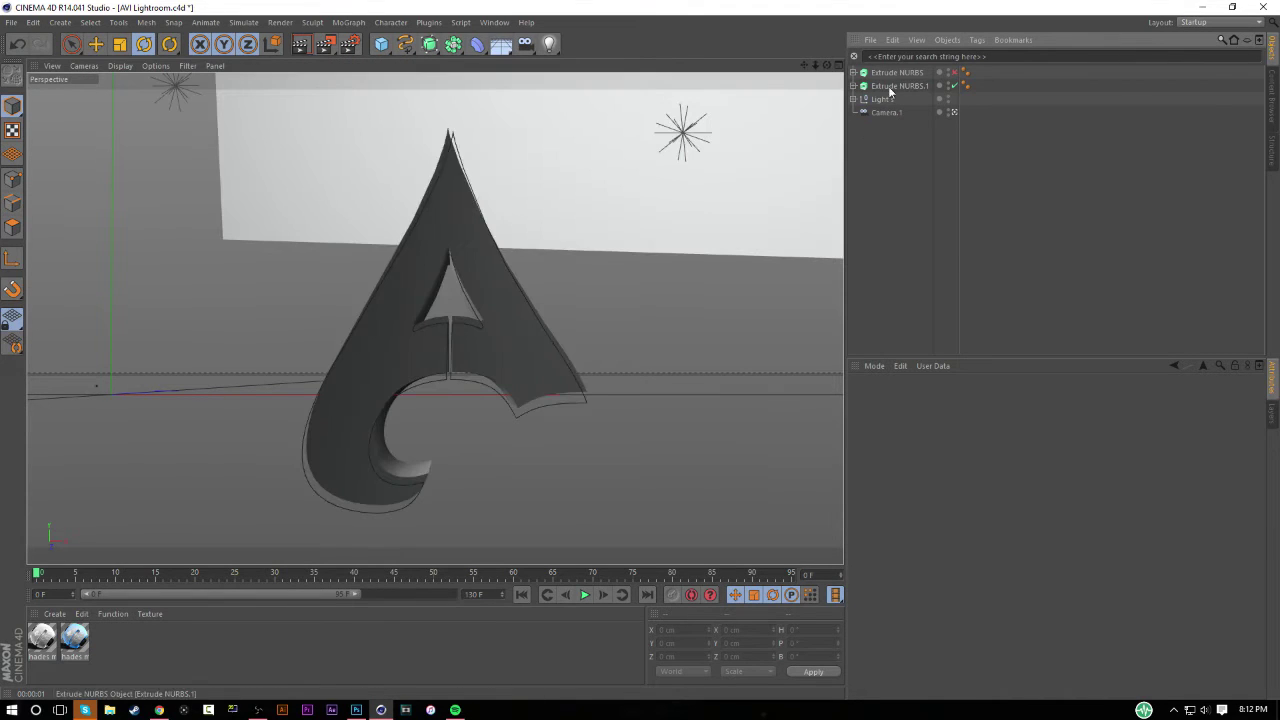
pyautogui.click(890, 87)
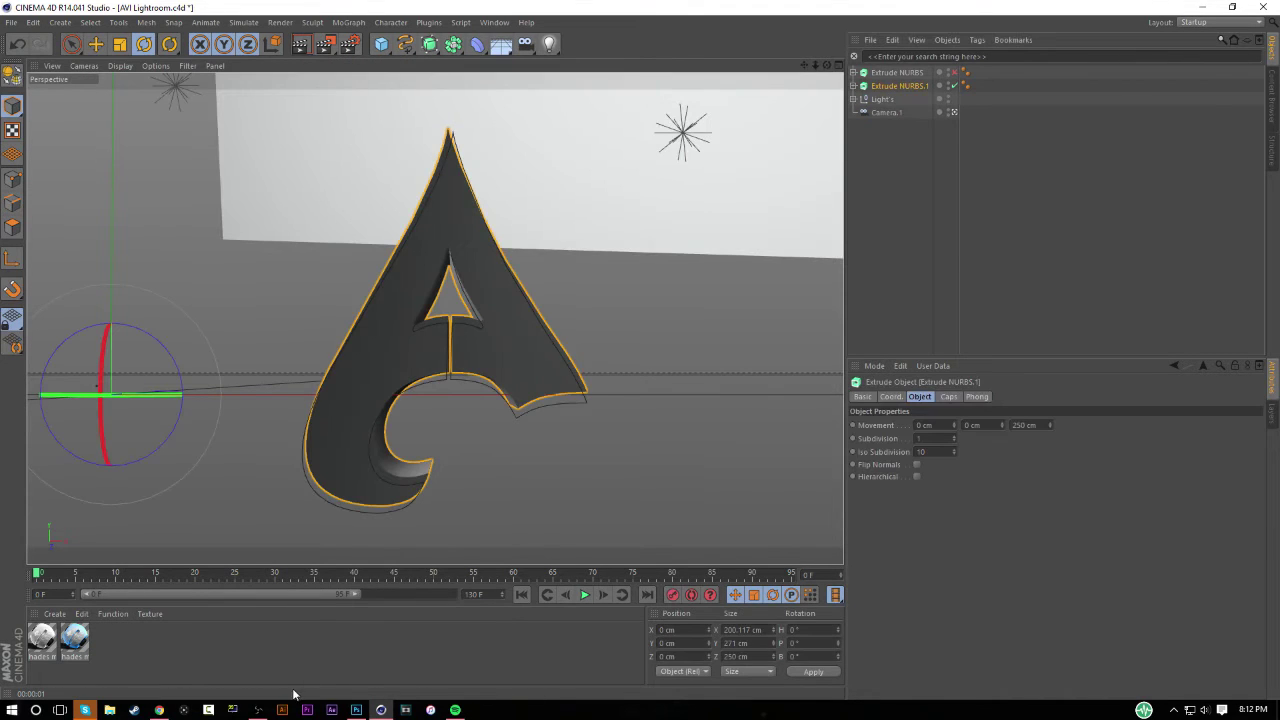
pyautogui.moveTo(45, 648); pyautogui.dragTo(966, 115)
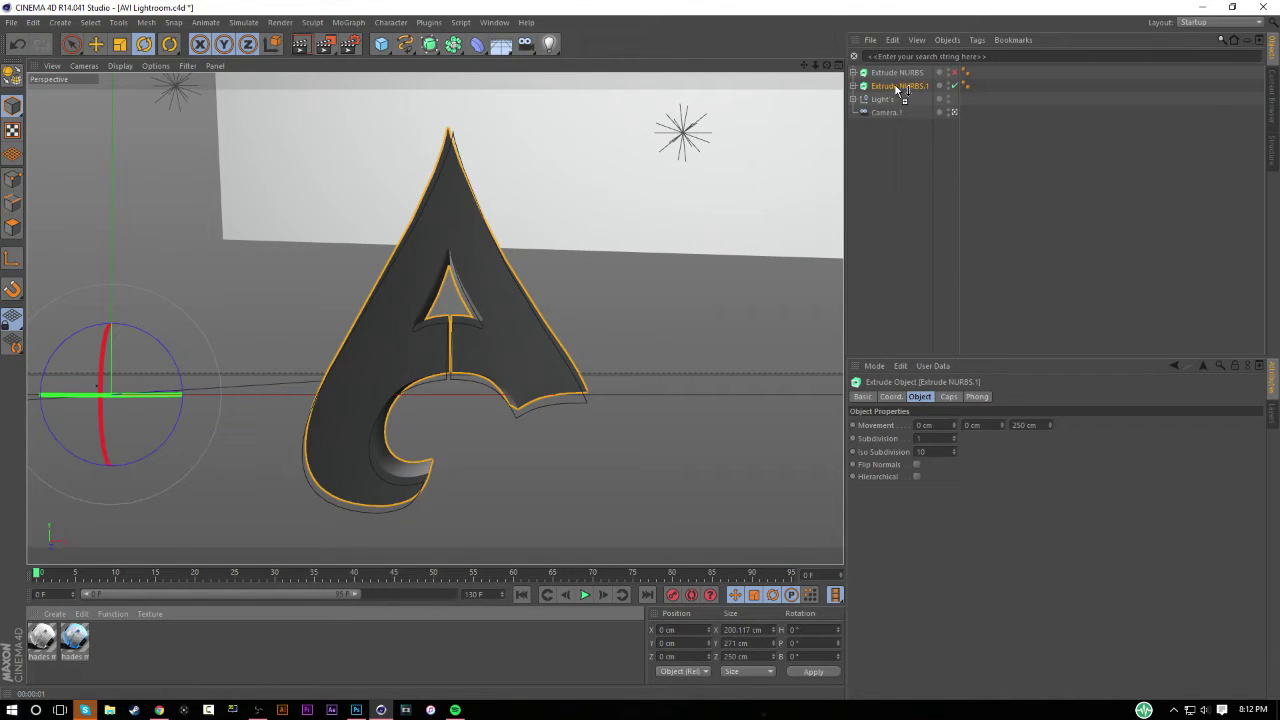
pyautogui.moveTo(897, 87); pyautogui.dragTo(896, 85)
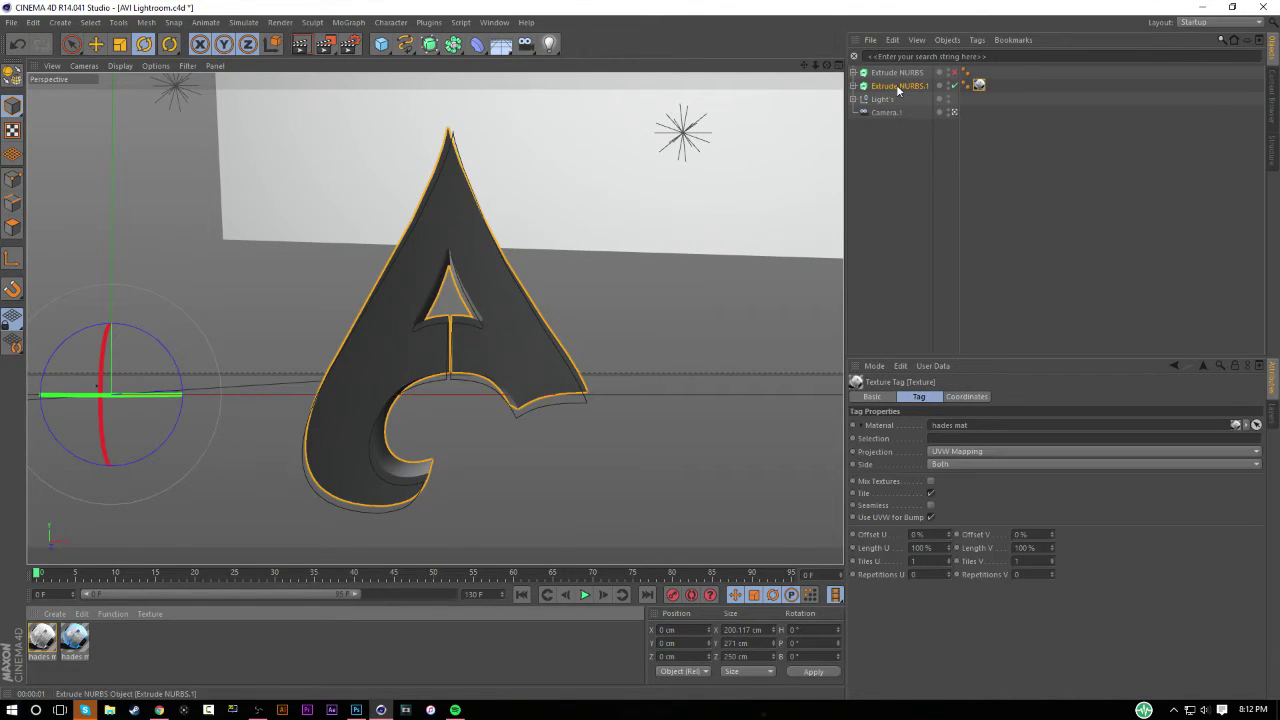
pyautogui.click(990, 452)
pyautogui.click(981, 506)
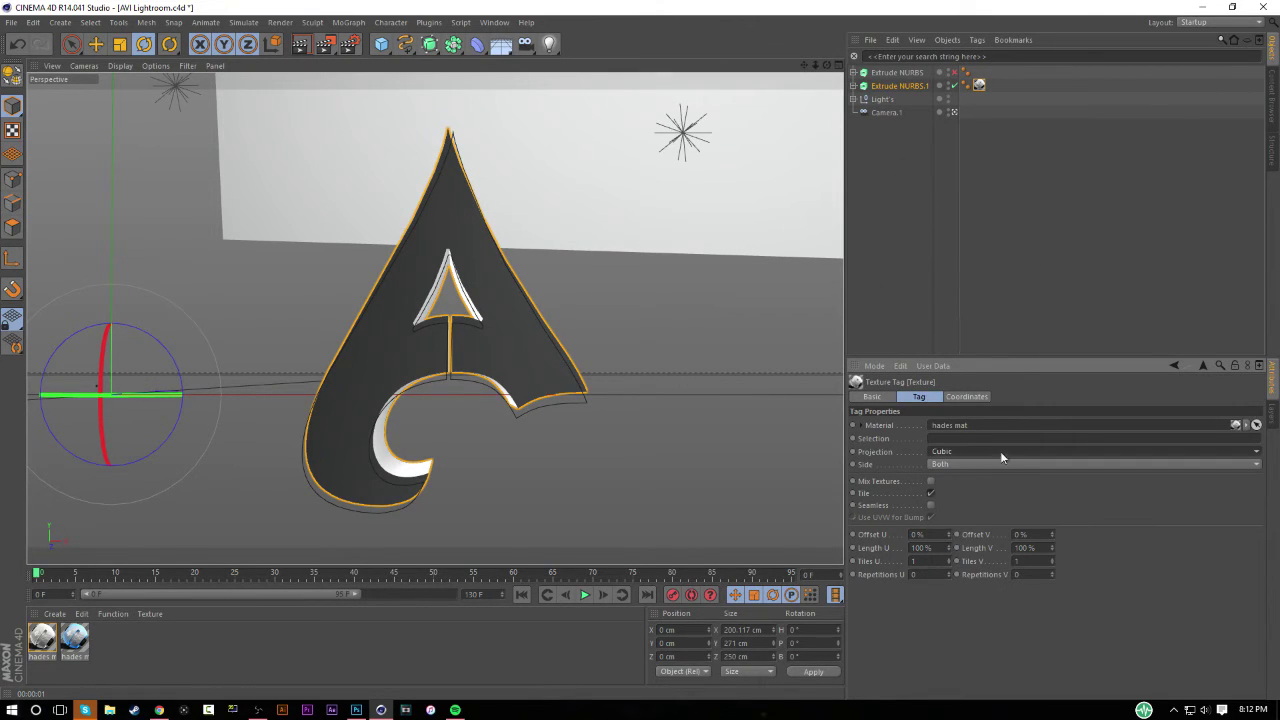
pyautogui.click(877, 455)
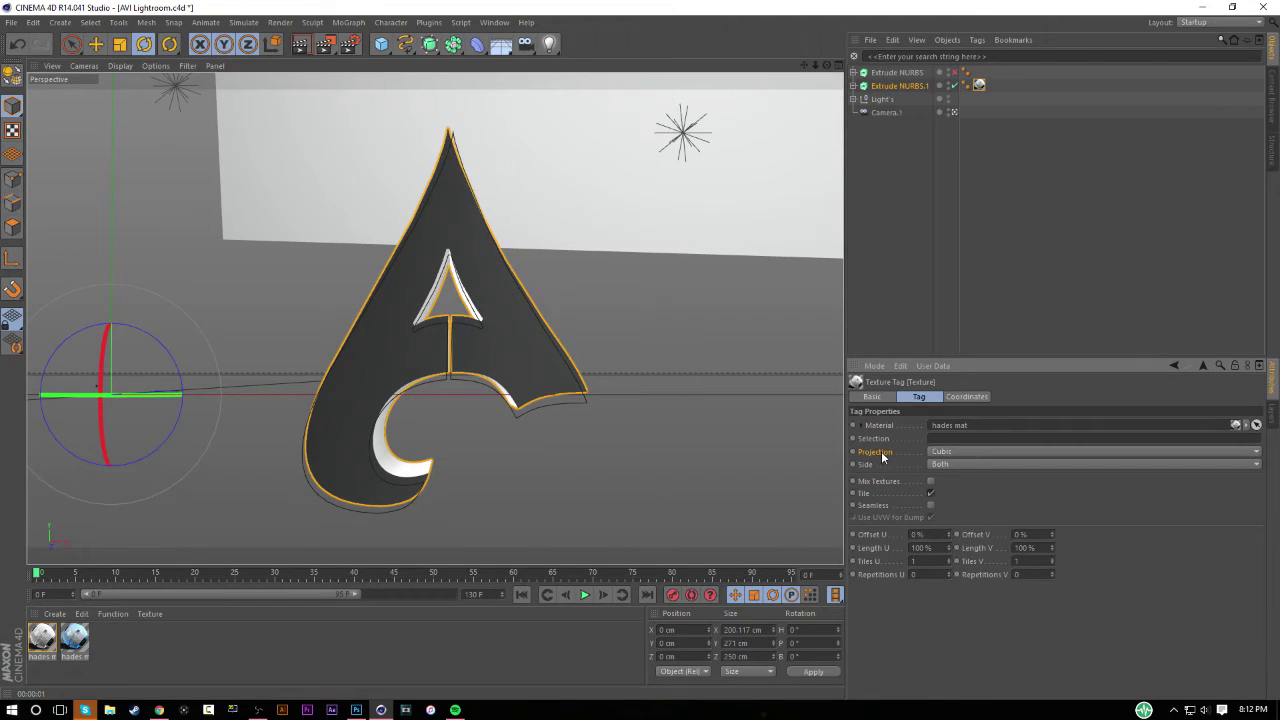
pyautogui.click(933, 505)
pyautogui.click(300, 48)
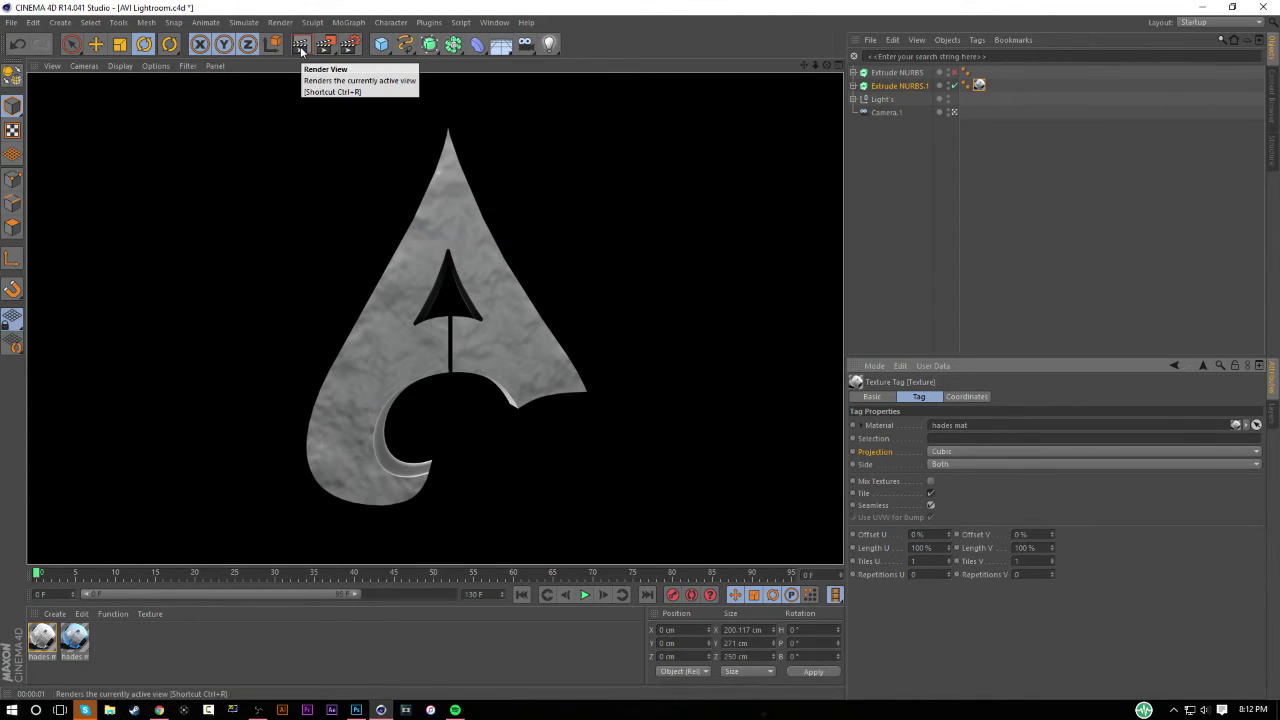
pyautogui.click(122, 637)
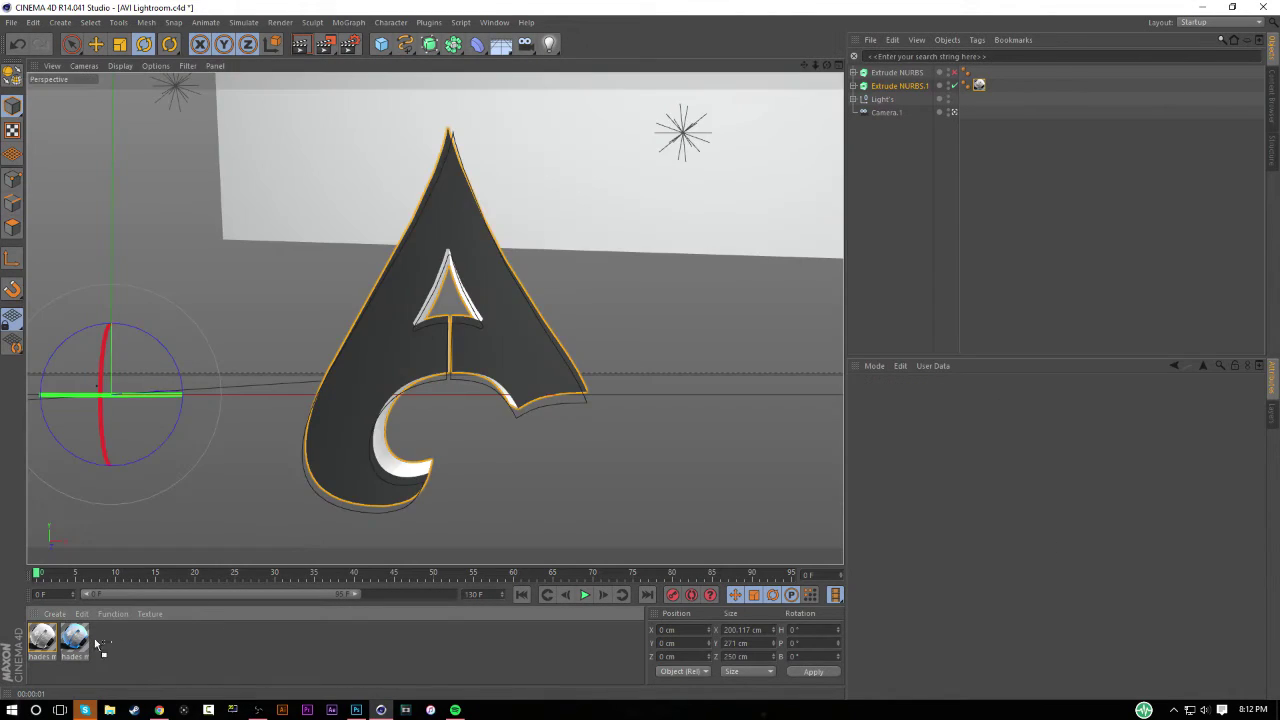
pyautogui.moveTo(74, 637); pyautogui.dragTo(900, 85)
pyautogui.click(975, 451)
pyautogui.click(965, 505)
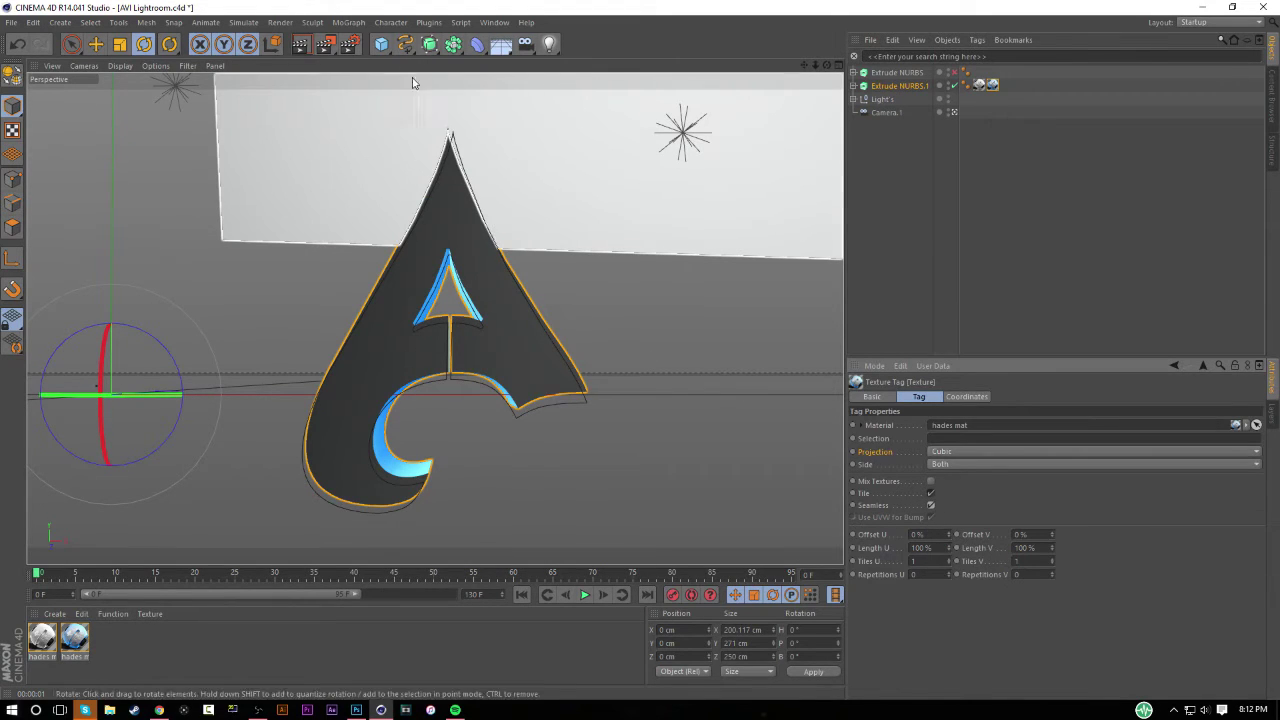
pyautogui.click(302, 44)
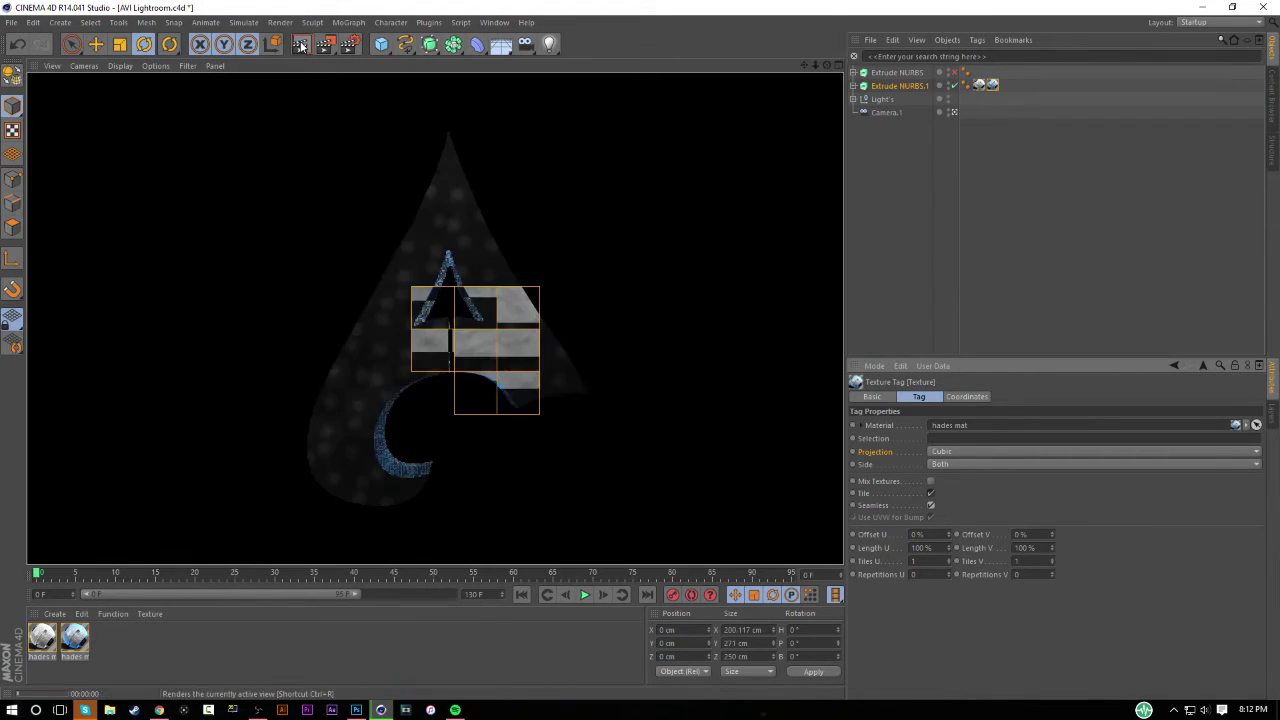
pyautogui.click(993, 88)
pyautogui.press('Delete')
pyautogui.click(979, 86)
pyautogui.press('Delete')
pyautogui.click(350, 43)
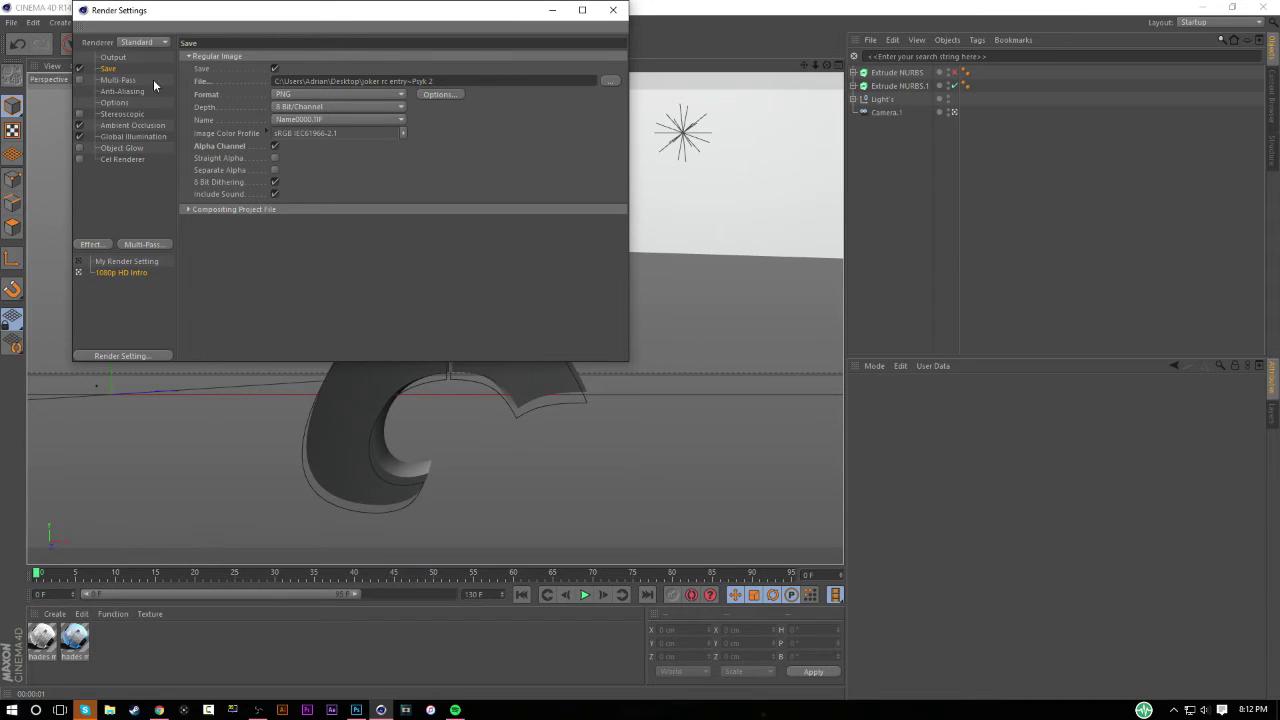
pyautogui.click(613, 10)
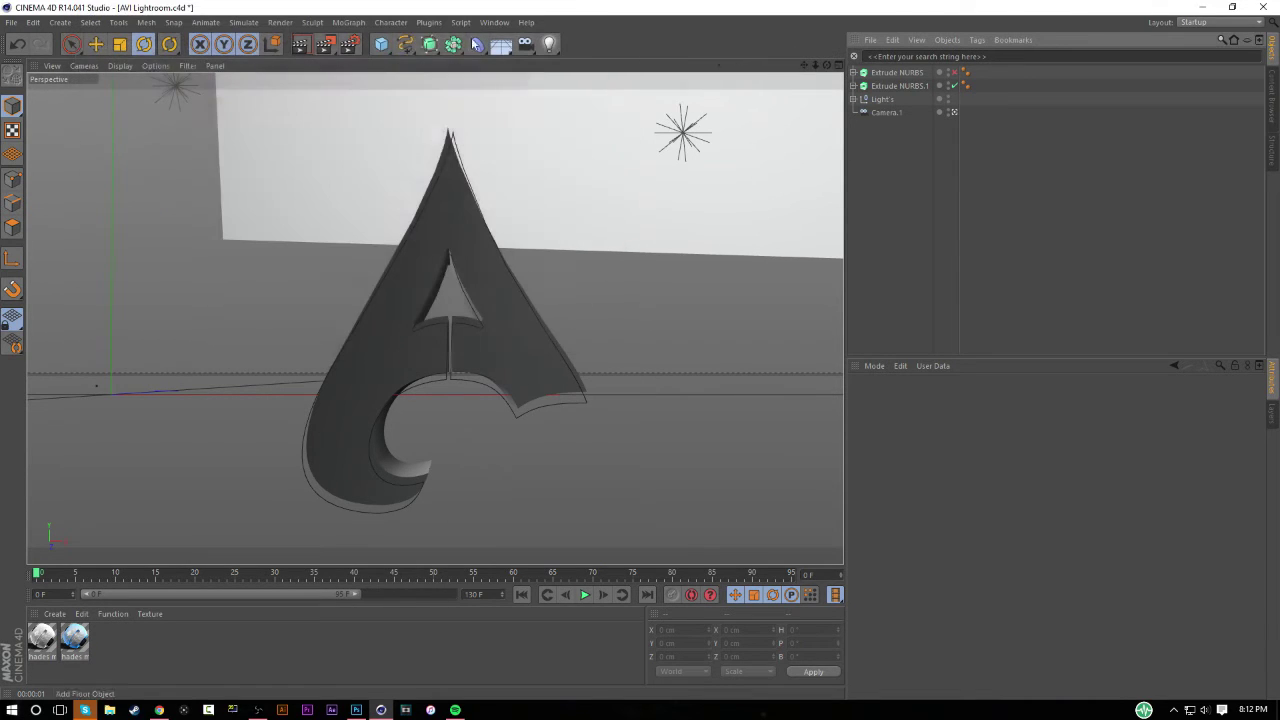
pyautogui.click(348, 45)
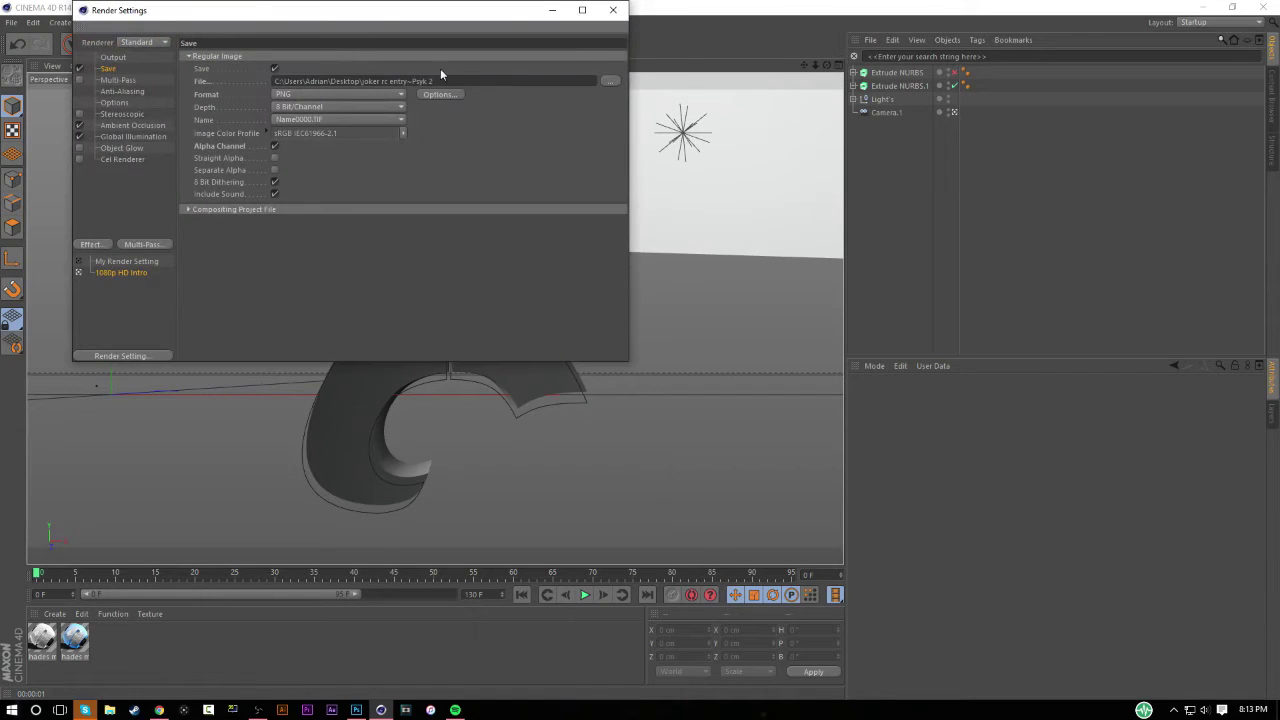
pyautogui.click(609, 82)
pyautogui.scroll(3, 136, 140)
pyautogui.scroll(1, 143, 144)
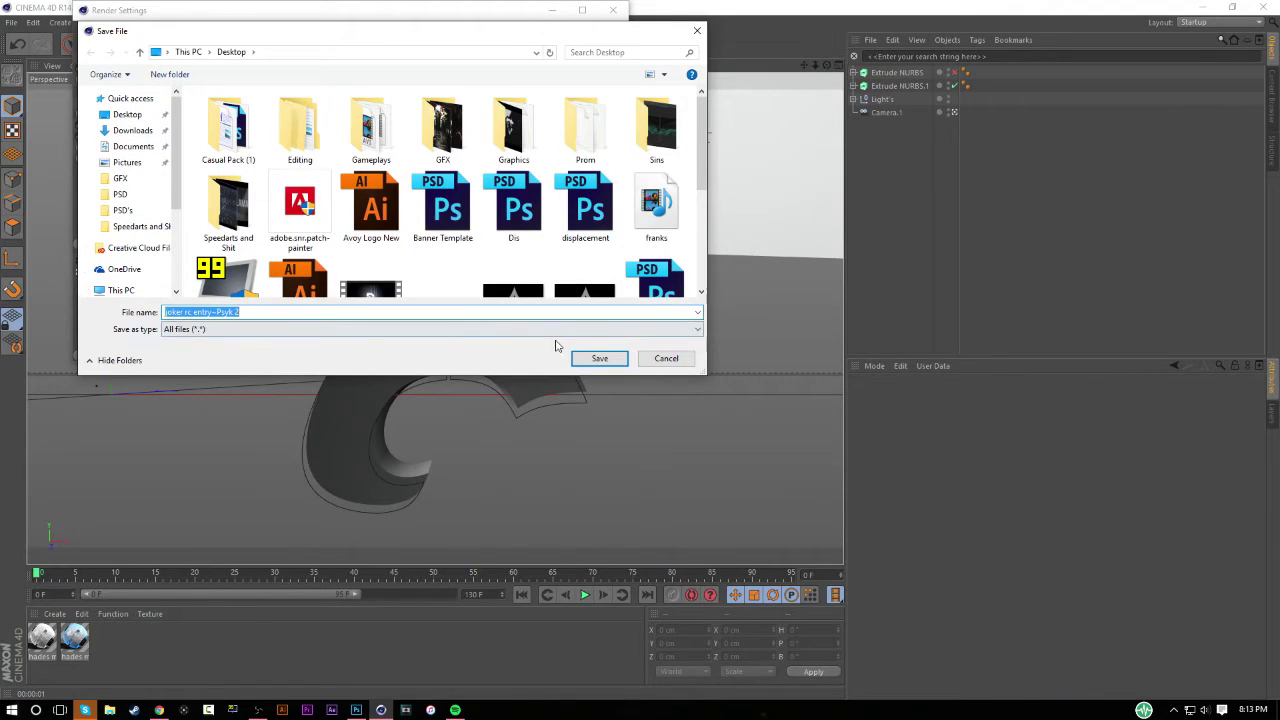
pyautogui.click(676, 362)
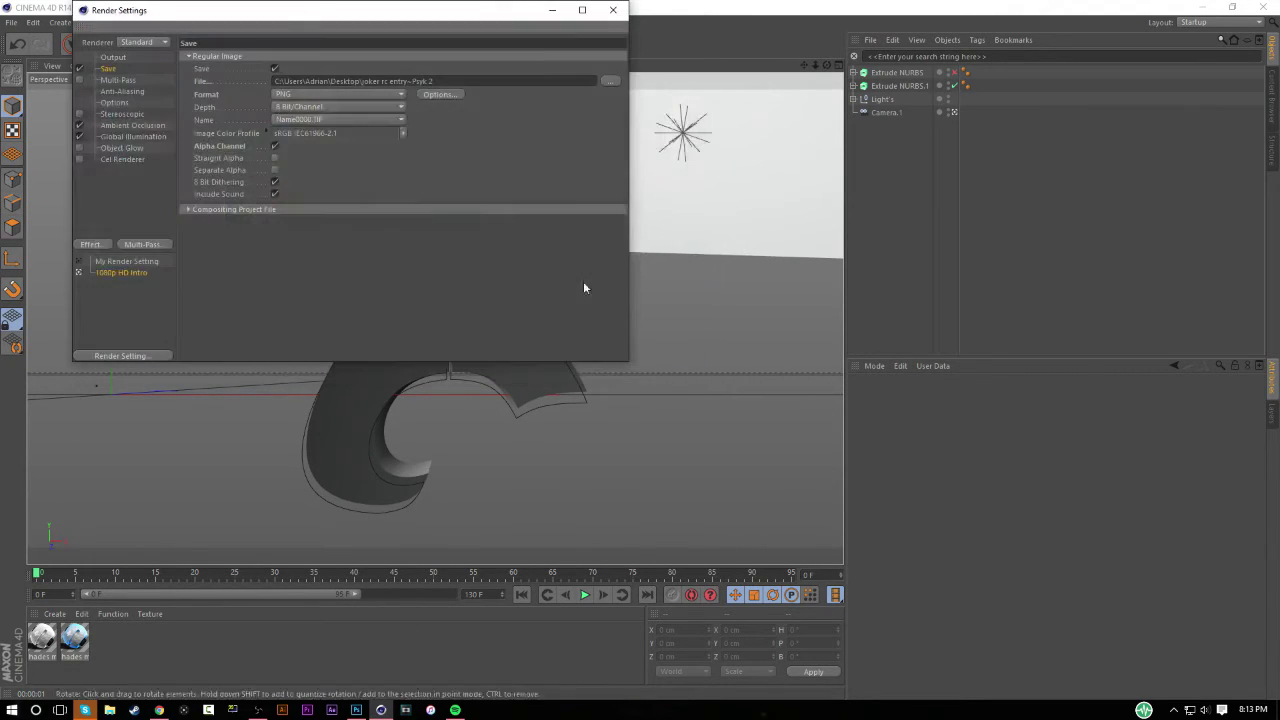
pyautogui.click(613, 10)
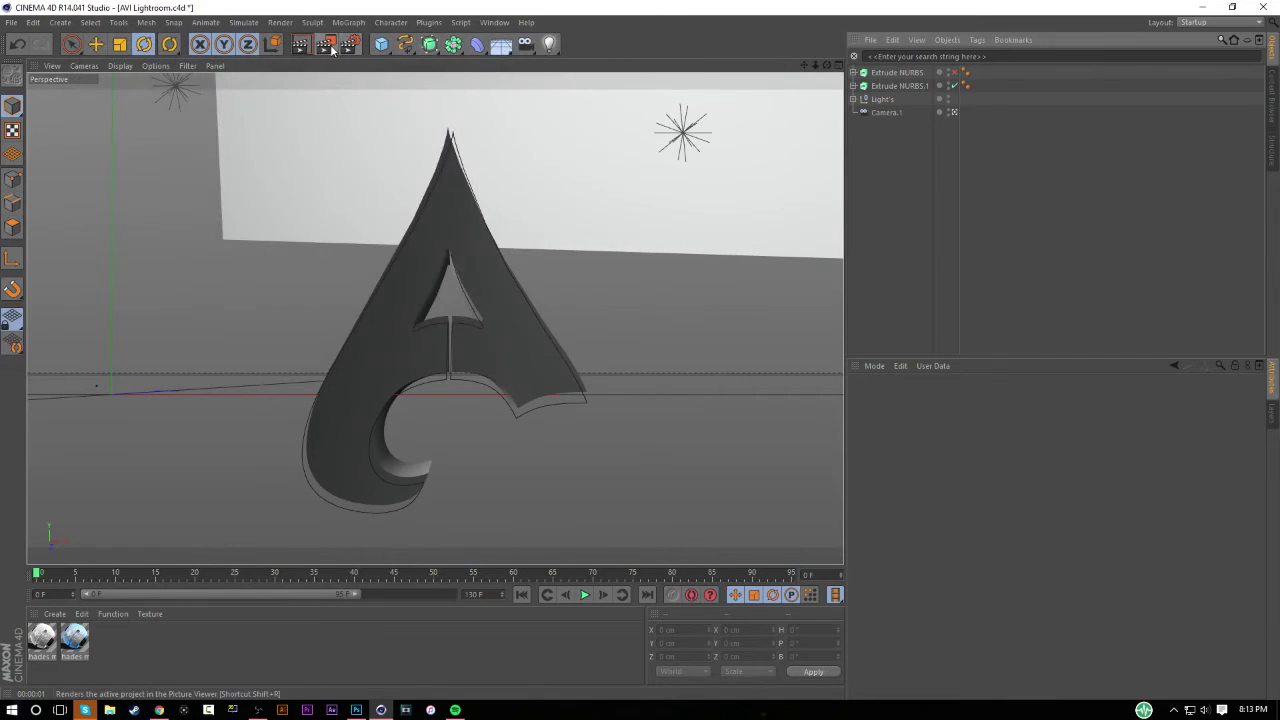
# Step: Abort the Picture Viewer render without overwriting, then open joker rc entry~Psyk 2.png from the desktop
pyautogui.click(324, 44)
pyautogui.click(669, 404)
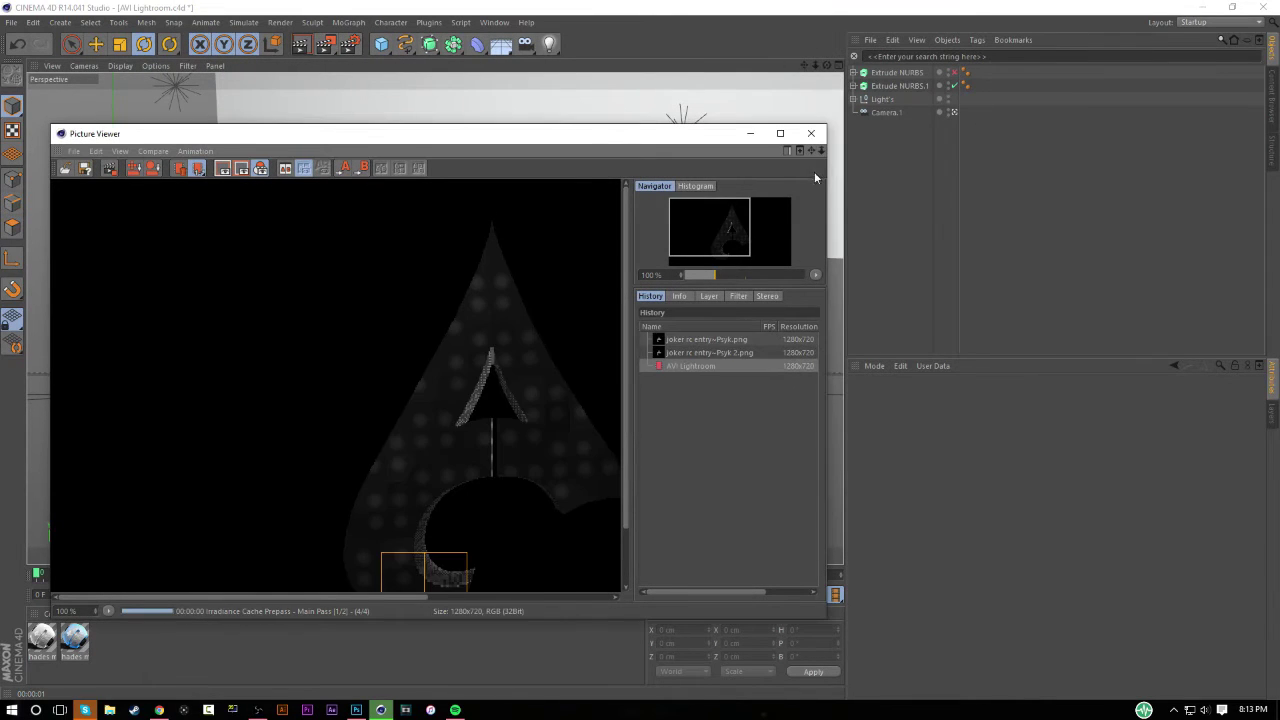
pyautogui.click(811, 133)
pyautogui.click(721, 405)
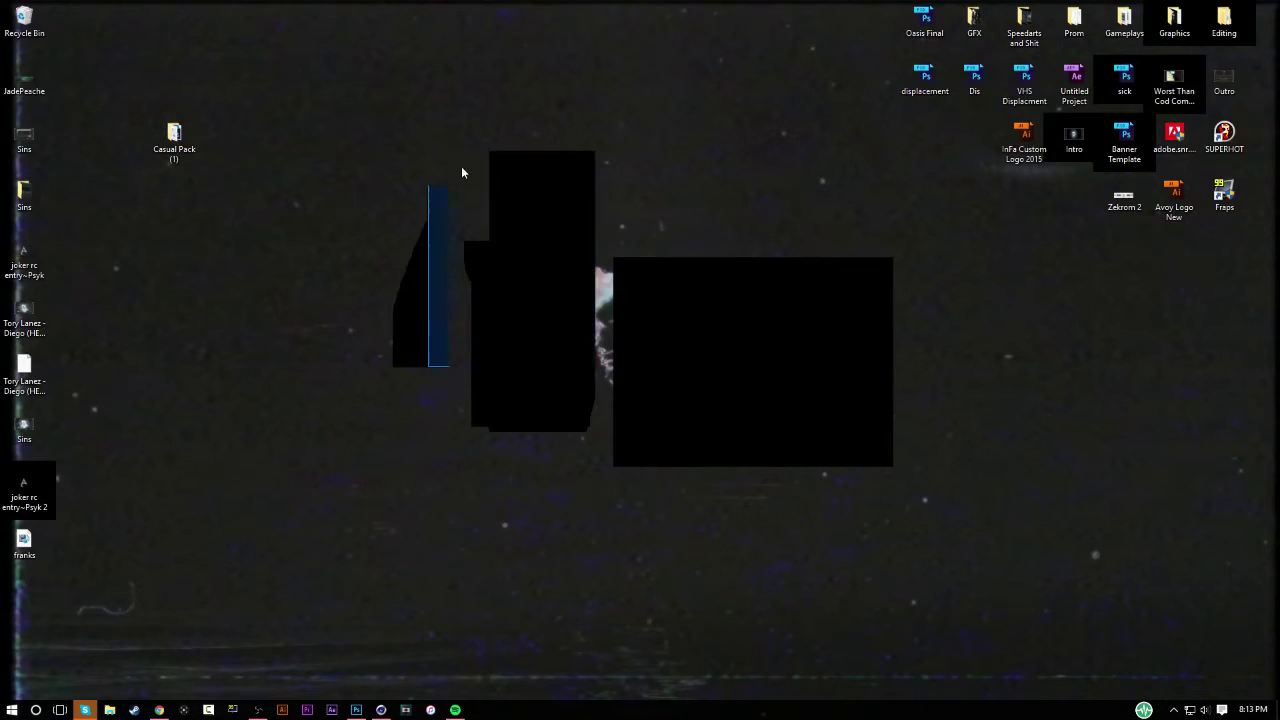
pyautogui.click(24, 258)
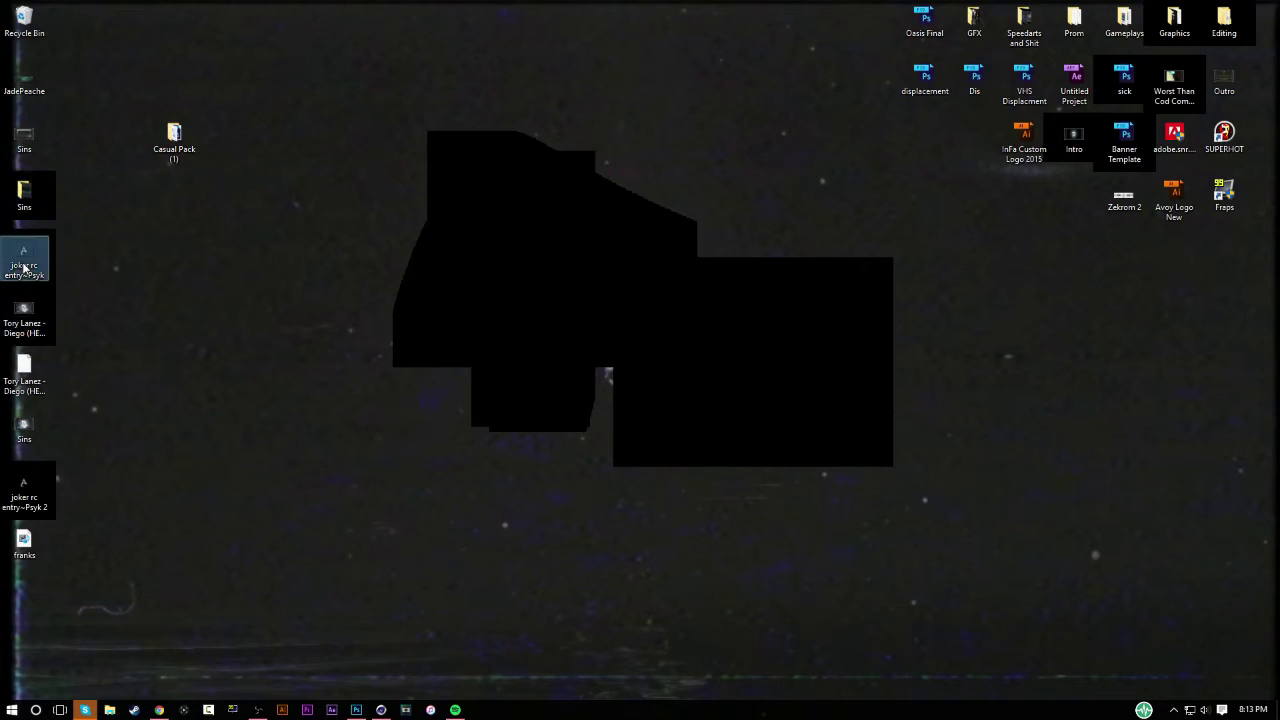
pyautogui.doubleClick(24, 490)
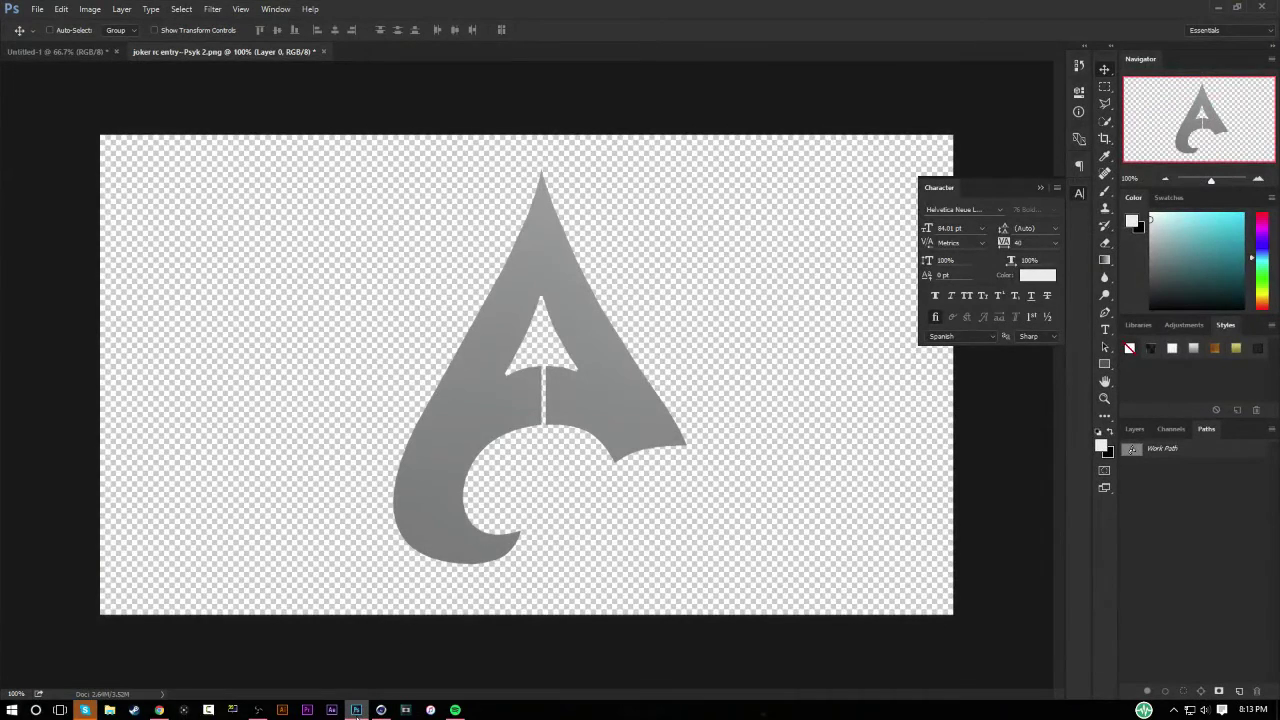
# Step: Create Untitled-2 at 1000 × 1000 px and 72 ppi with a black background
pyautogui.click(37, 9)
pyautogui.click(50, 26)
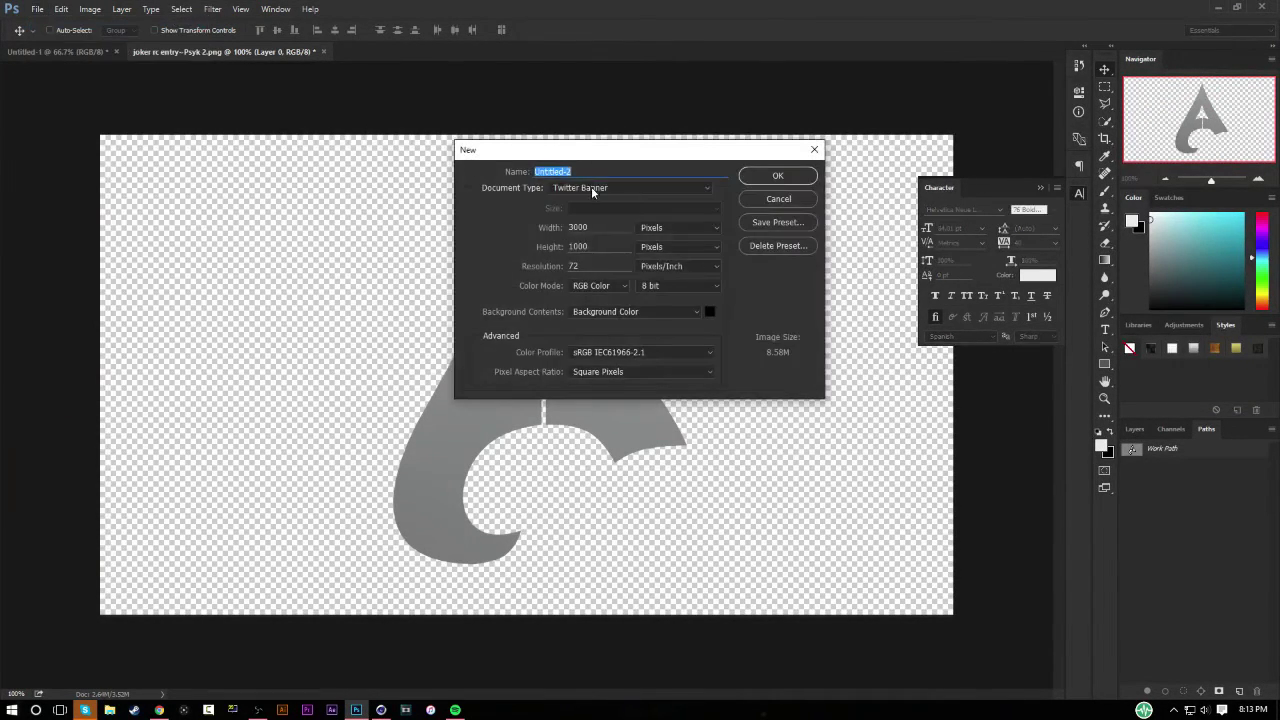
pyautogui.doubleClick(588, 227)
pyautogui.write('1000')
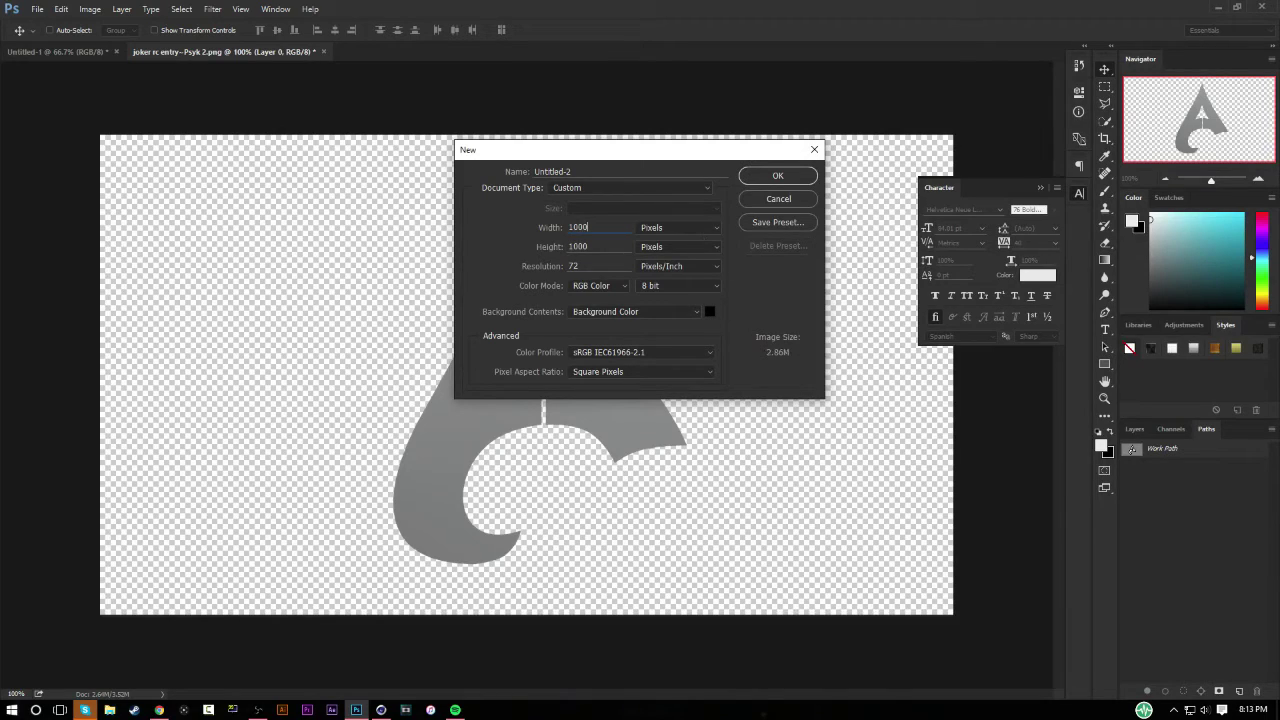
pyautogui.doubleClick(617, 250)
pyautogui.click(611, 266)
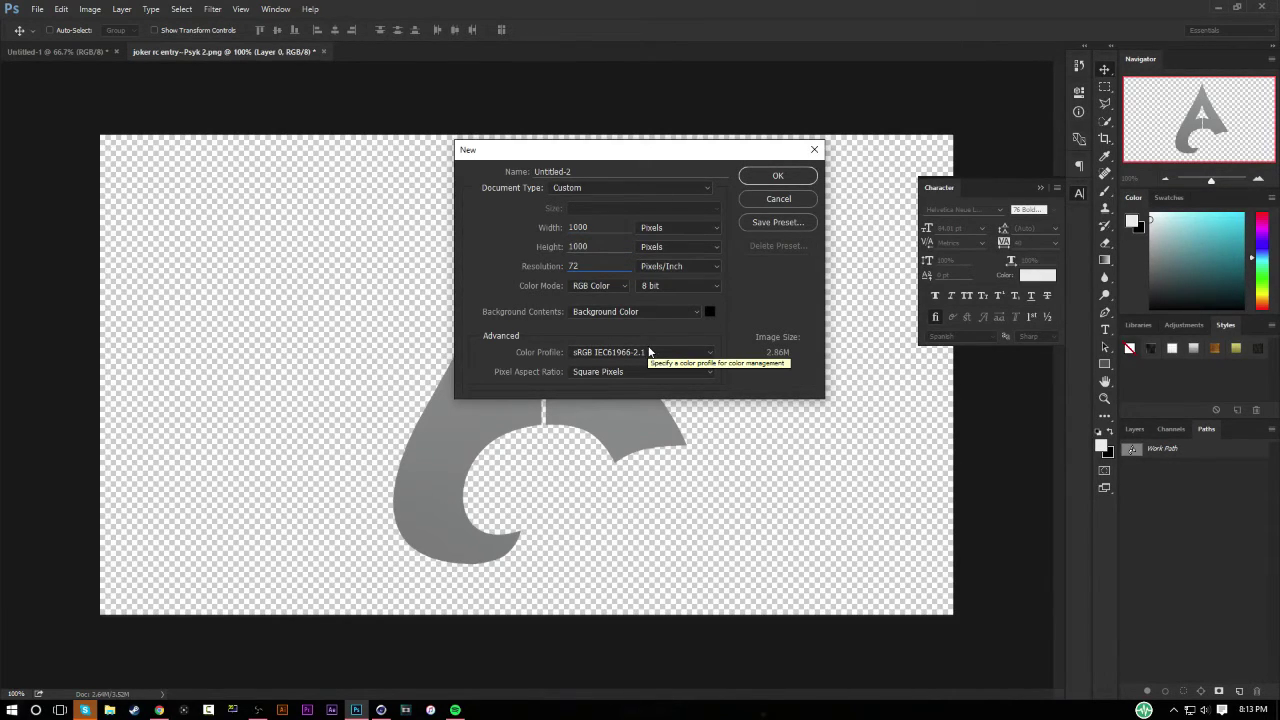
pyautogui.click(648, 352)
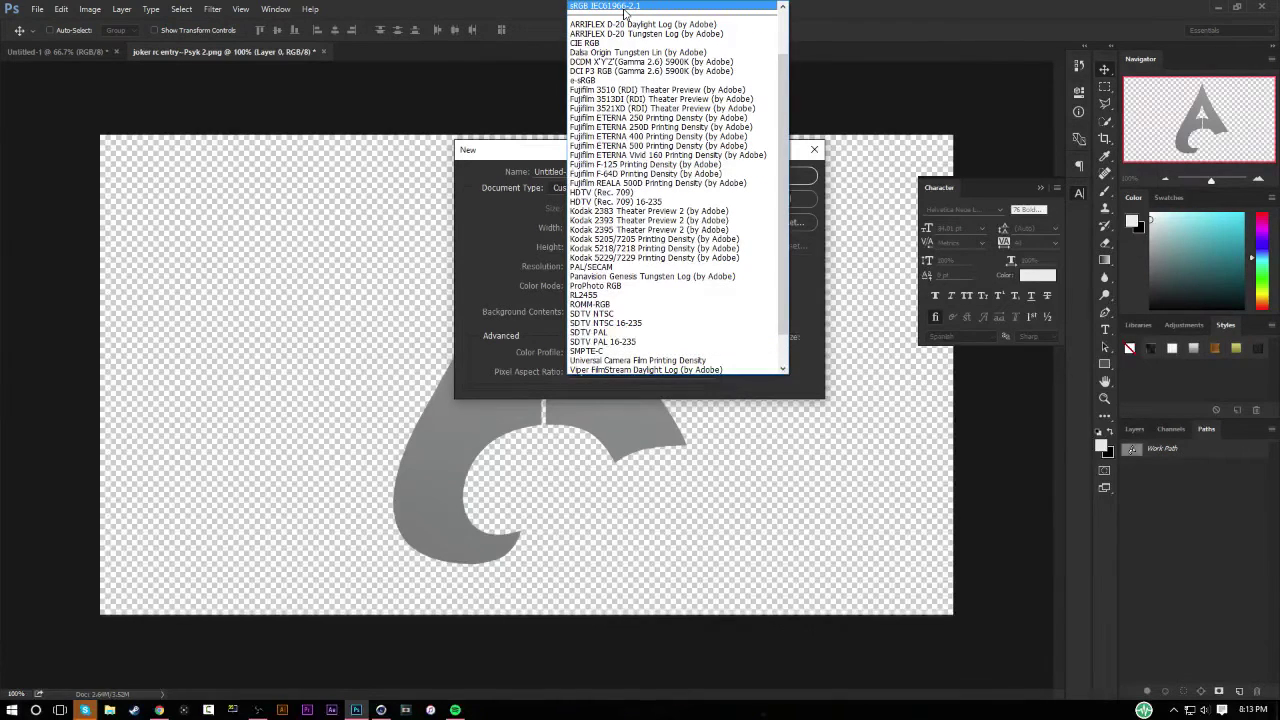
pyautogui.click(406, 208)
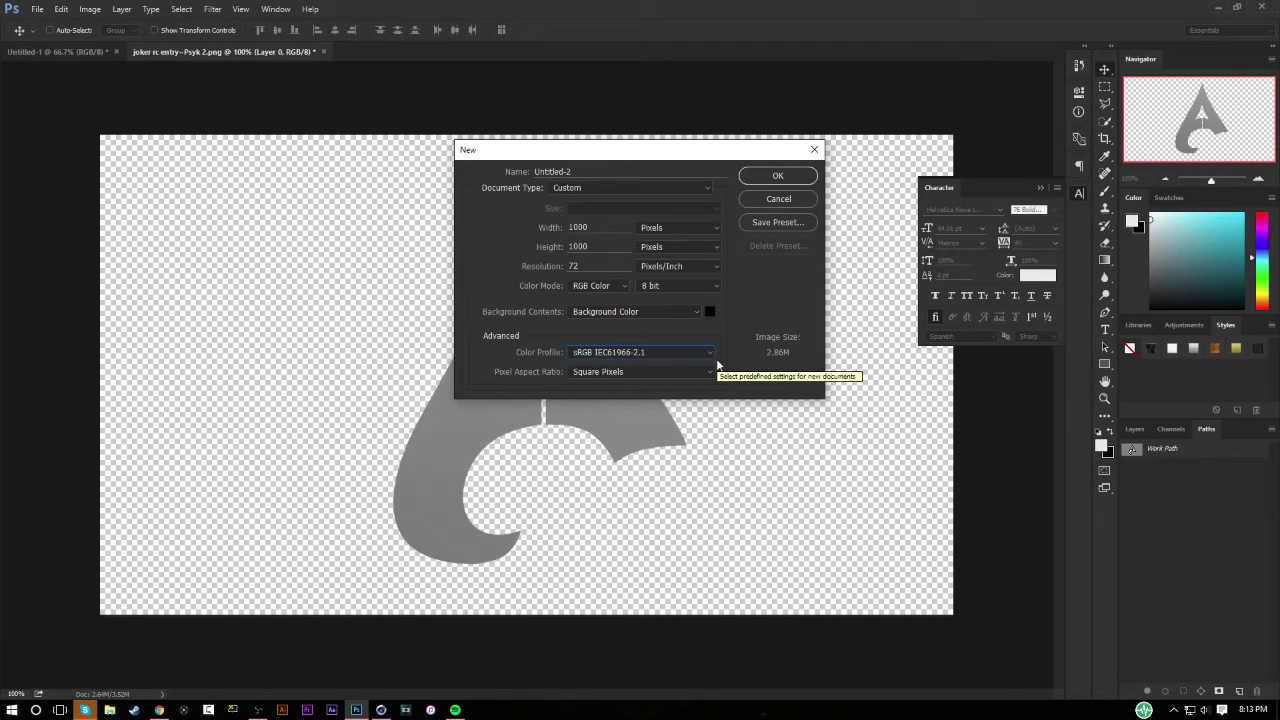
pyautogui.click(777, 176)
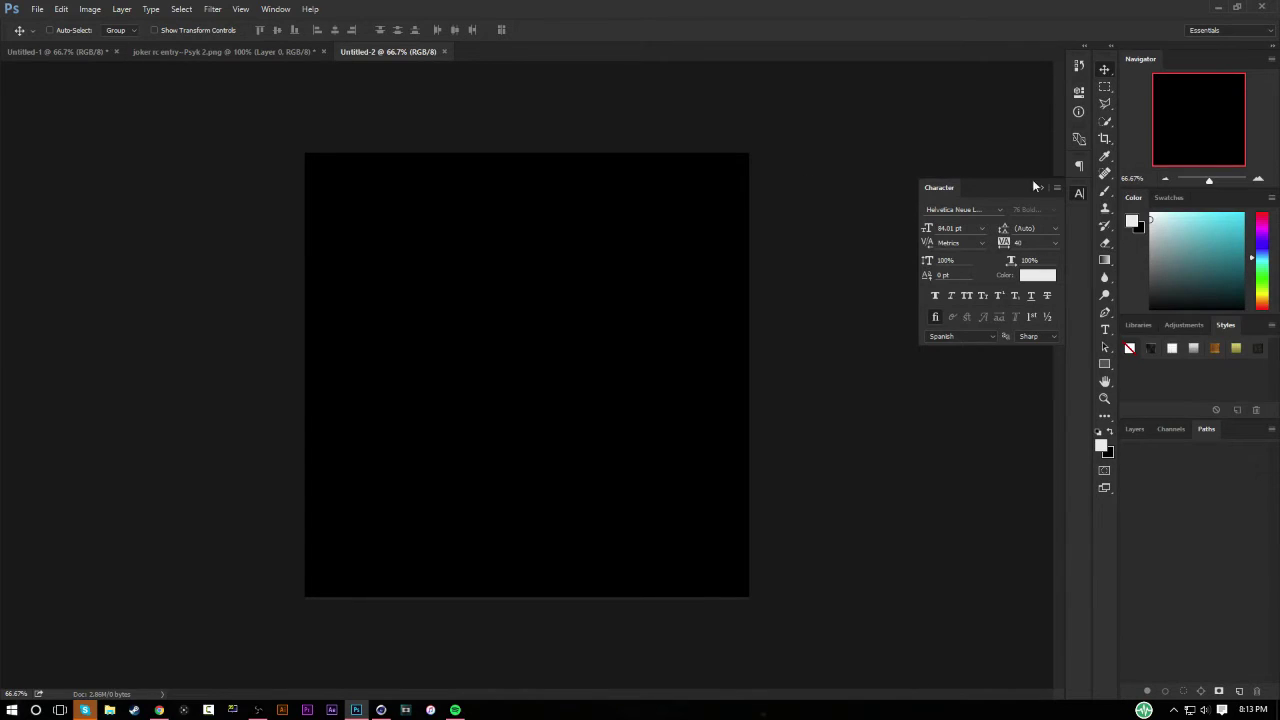
# Step: Convert the new document's Background into an unlocked Layer 0
pyautogui.click(1135, 429)
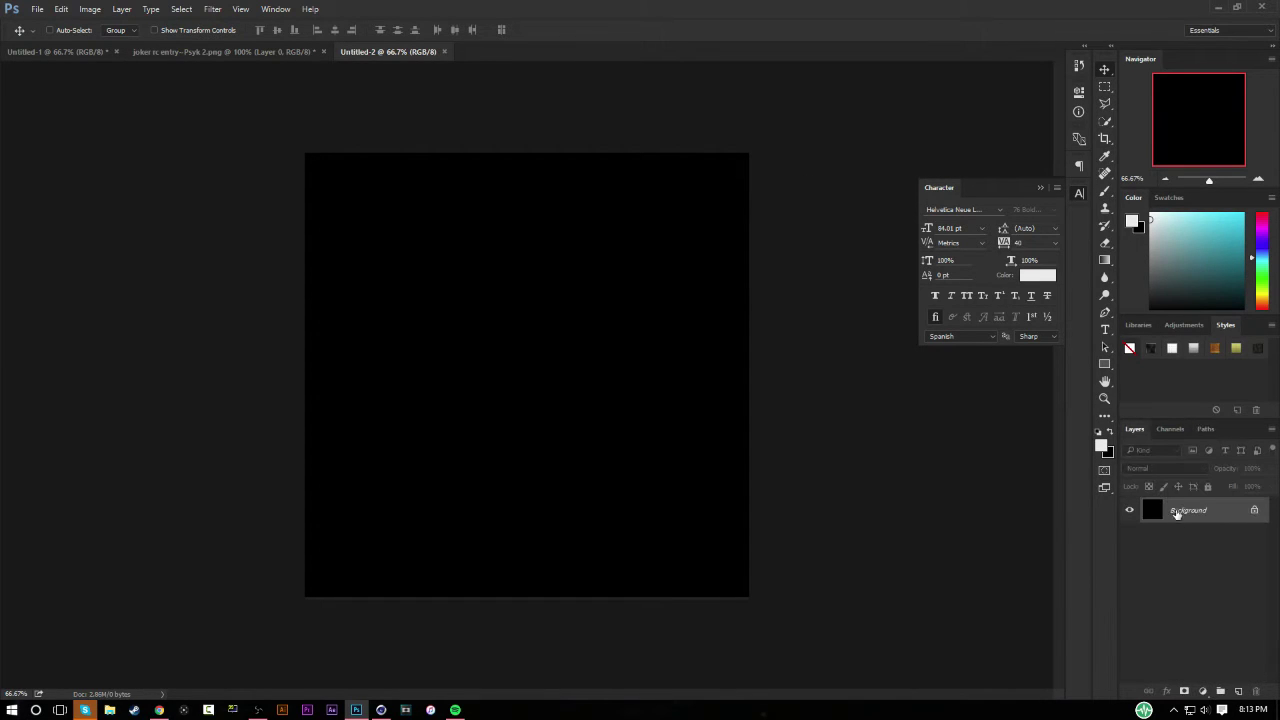
pyautogui.doubleClick(1176, 512)
pyautogui.press('Return')
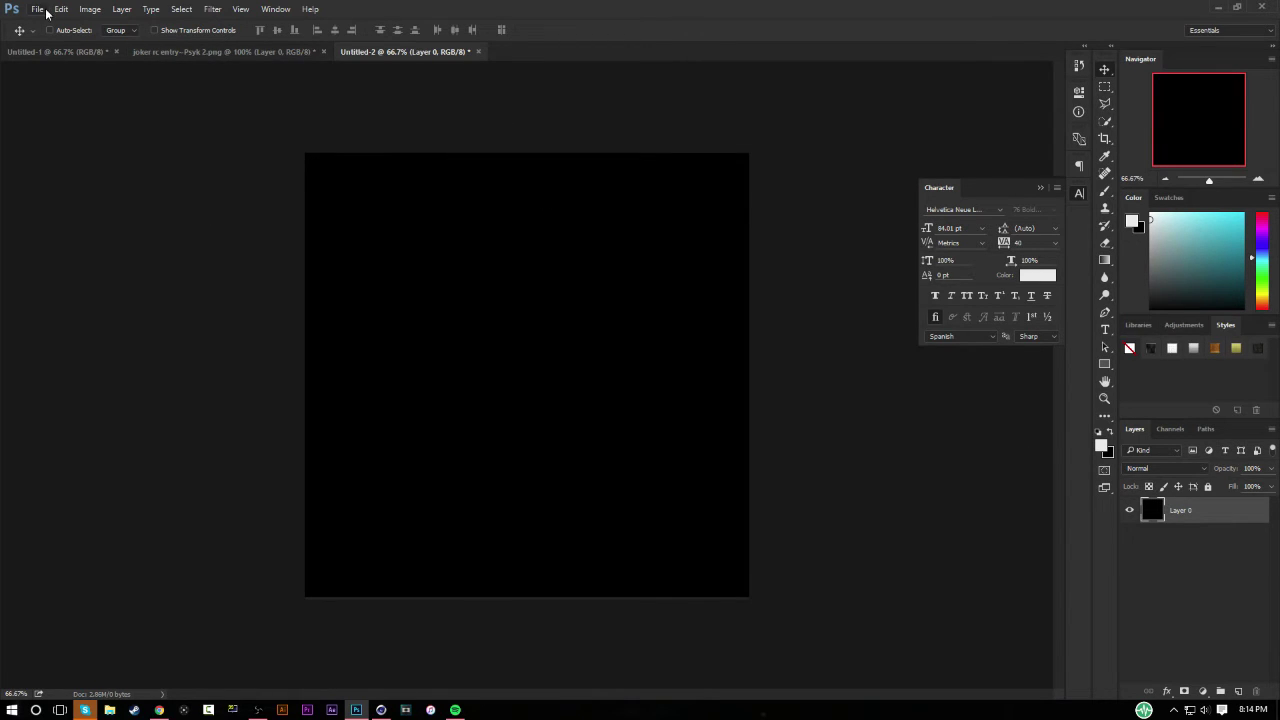
# Step: Copy the CC (LAYERS) group from Untitled-1's PSD group into Untitled-2
pyautogui.click(50, 51)
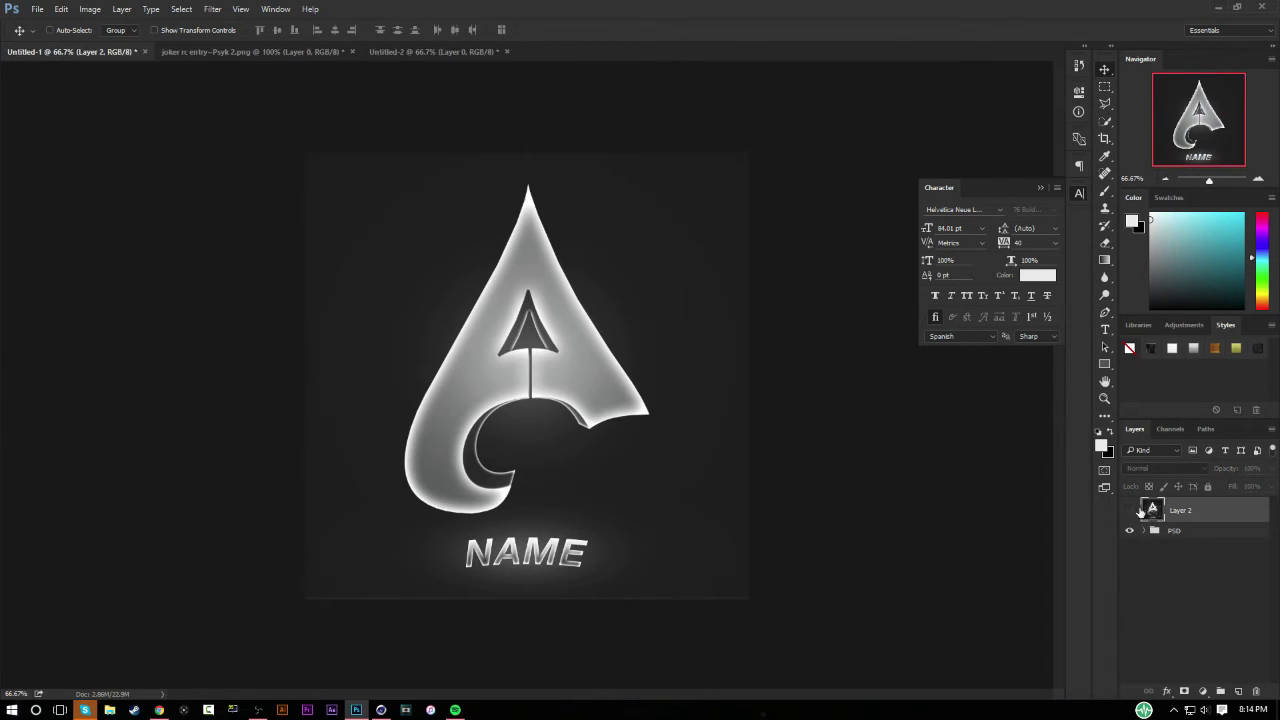
pyautogui.click(1130, 510)
pyautogui.click(1130, 510)
pyautogui.click(1147, 531)
pyautogui.click(1200, 546)
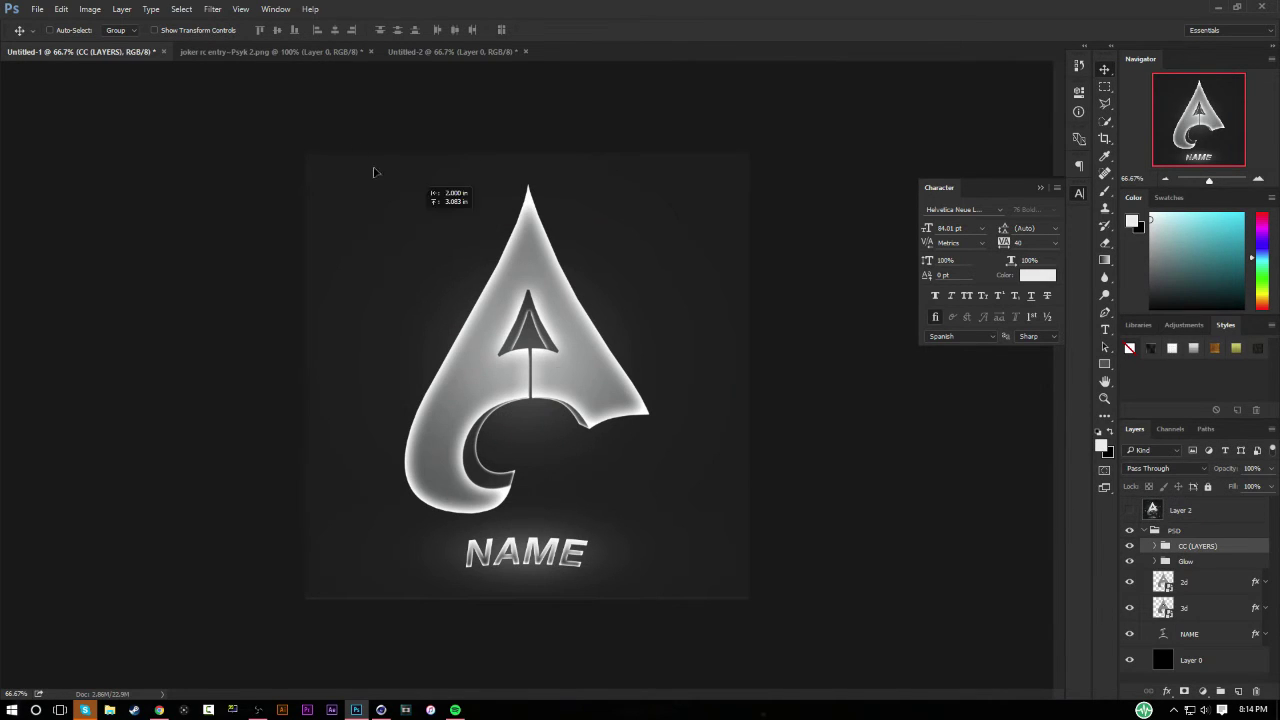
pyautogui.moveTo(355, 150); pyautogui.dragTo(557, 323)
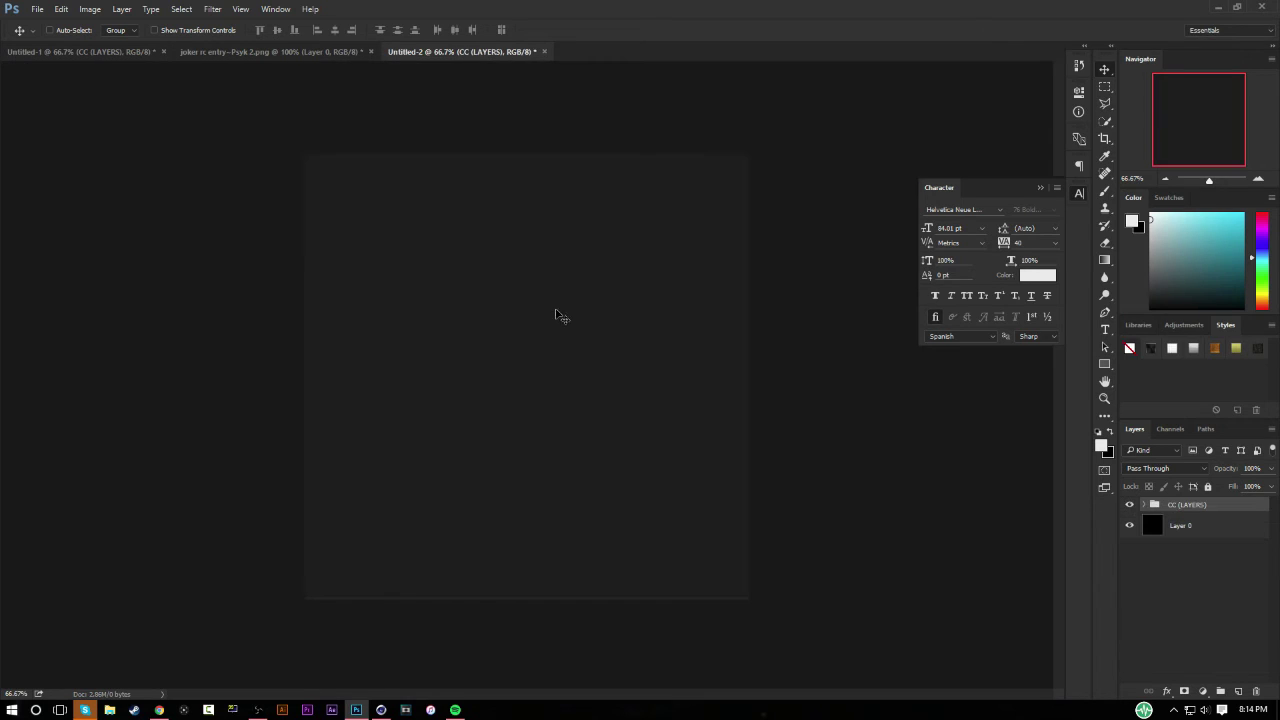
pyautogui.click(1175, 527)
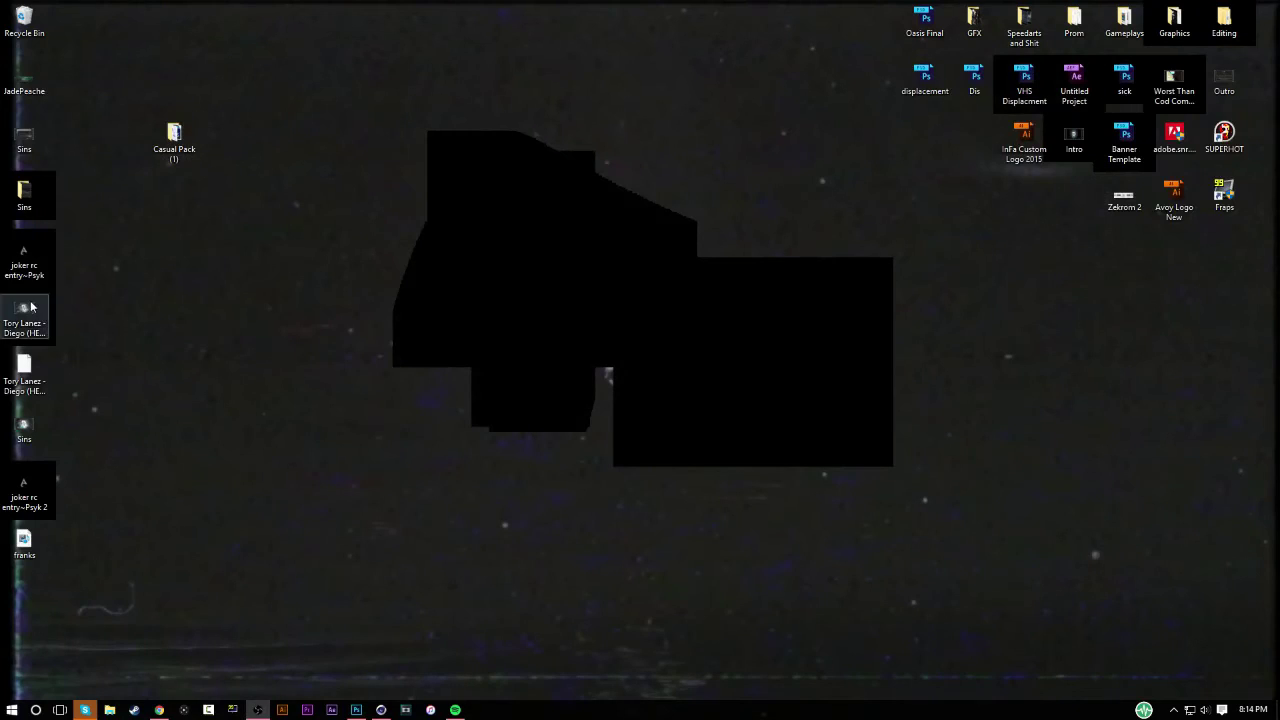
# Step: Place both joker emblem images from the desktop onto the canvas as layers
pyautogui.click(25, 258)
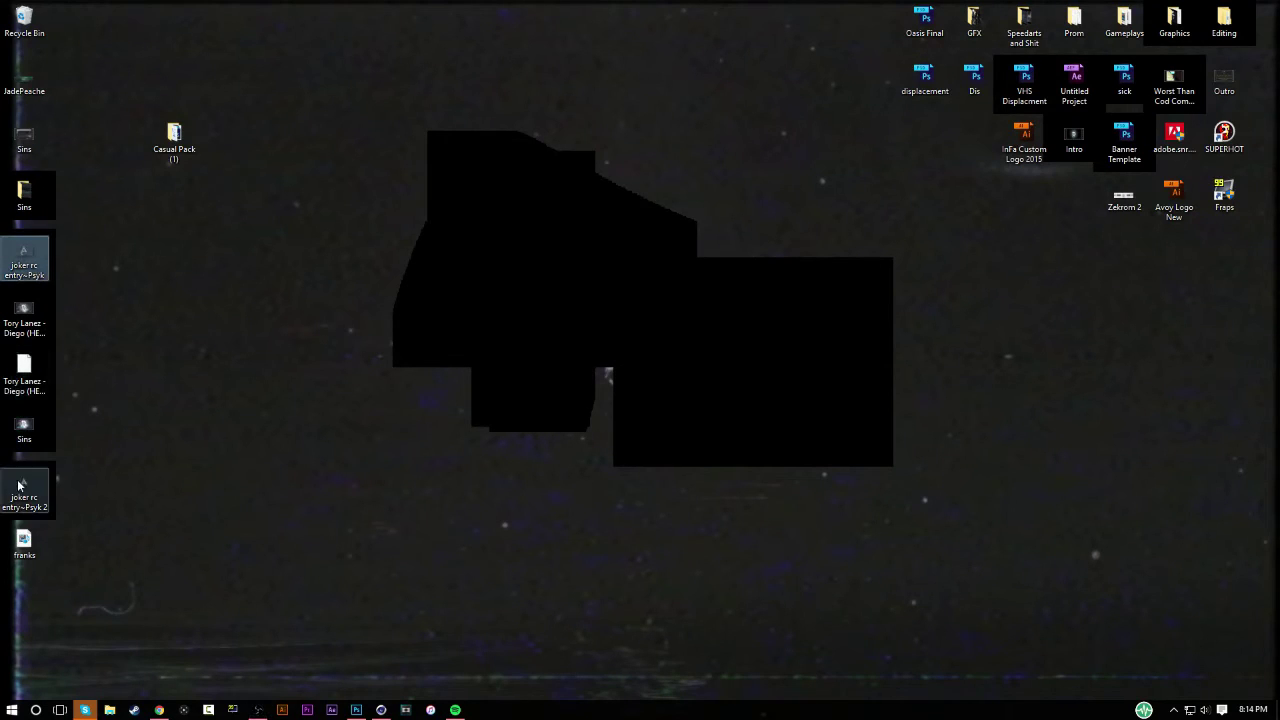
pyautogui.keyDown('ctrl'); pyautogui.click(25, 489); pyautogui.keyUp('ctrl')
pyautogui.moveTo(25, 489); pyautogui.dragTo(478, 467)
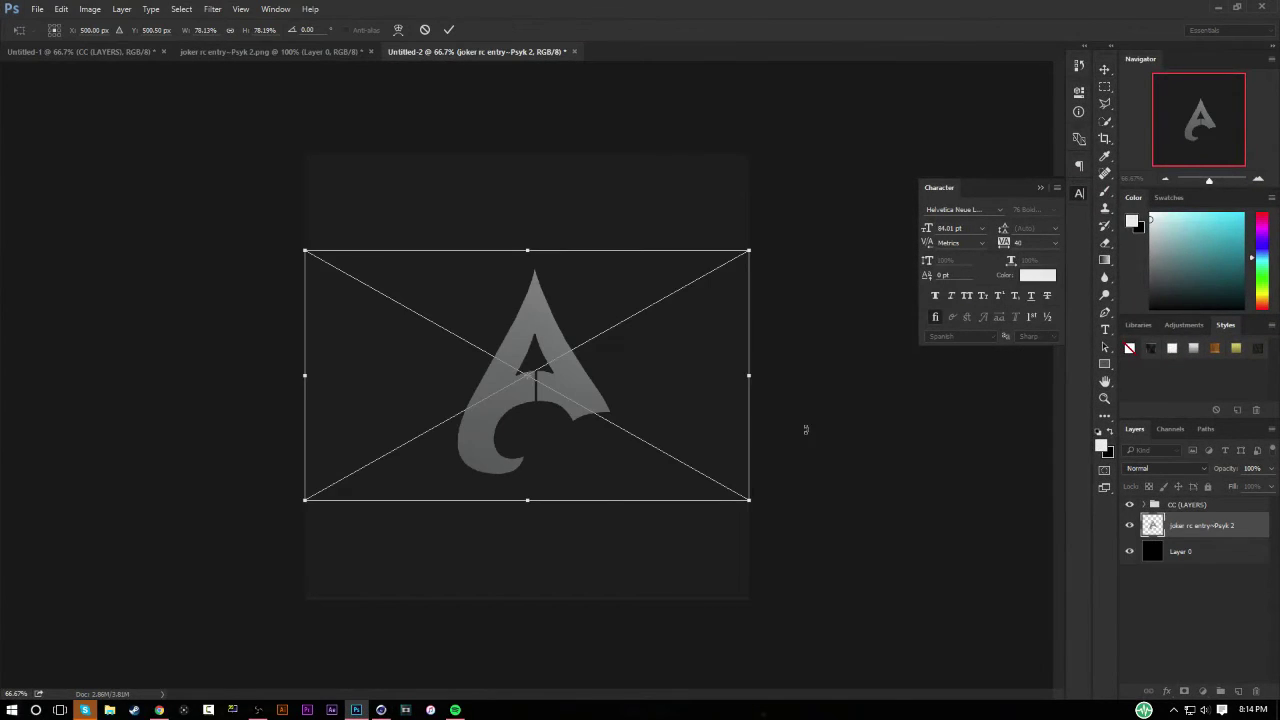
pyautogui.press('Return')
pyautogui.press('Return')
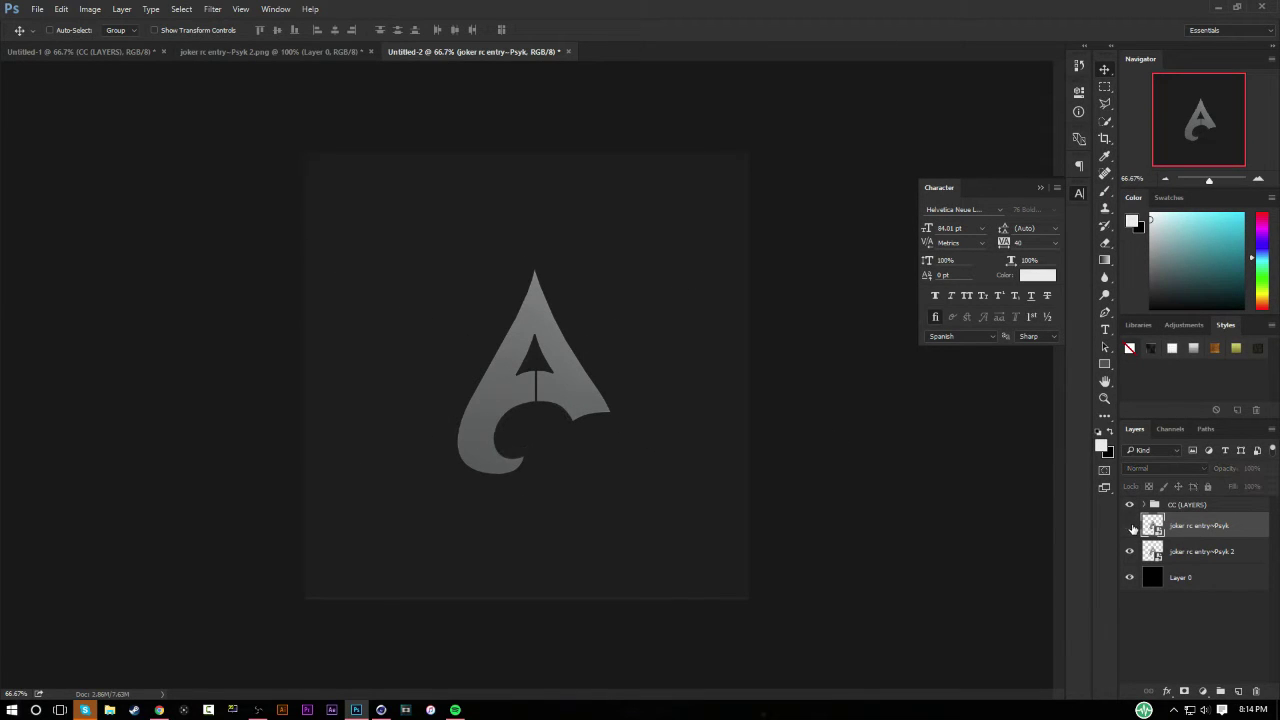
pyautogui.doubleClick(1219, 533)
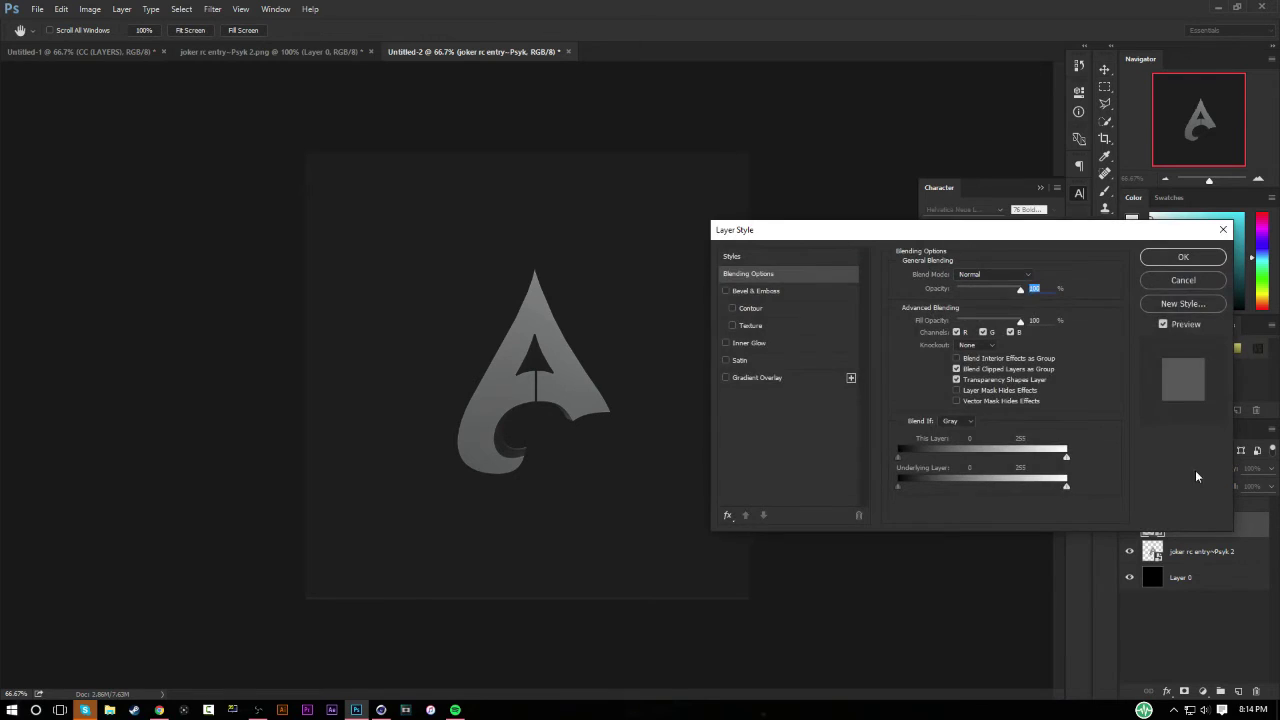
pyautogui.click(1183, 281)
# Step: Rename the first emblem layer to 3d
pyautogui.doubleClick(1219, 525)
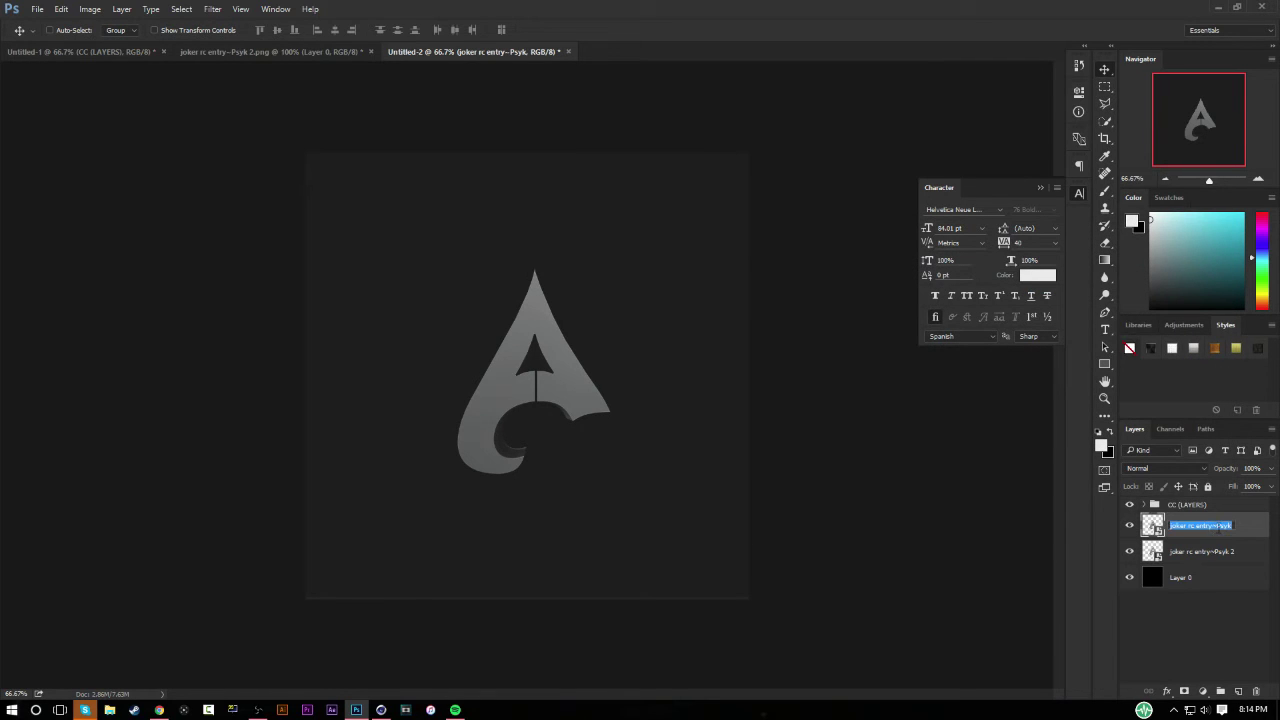
pyautogui.write('3d\\')
pyautogui.press('Return')
pyautogui.doubleClick(1178, 525)
pyautogui.write('d')
pyautogui.press('Return')
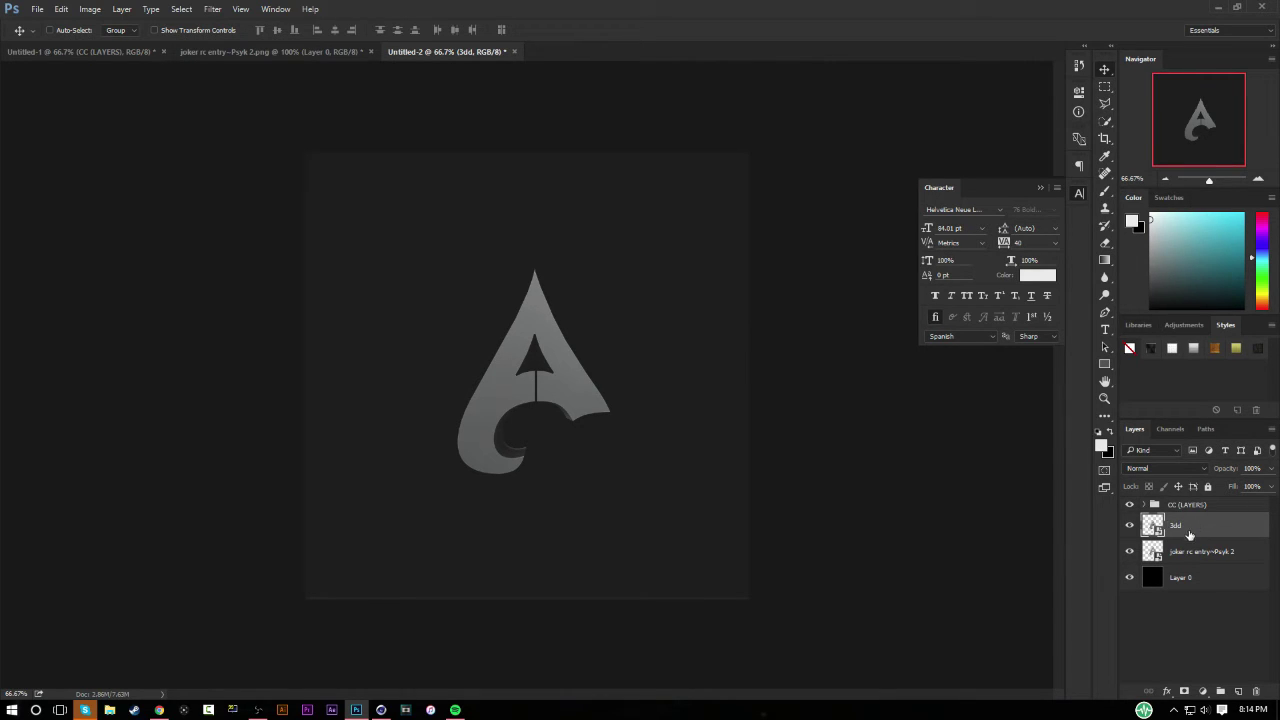
pyautogui.doubleClick(1182, 527)
pyautogui.press('BackSpace')
pyautogui.press('Return')
# Step: Rename the second emblem layer to 2d and move it above 3d
pyautogui.doubleClick(1183, 552)
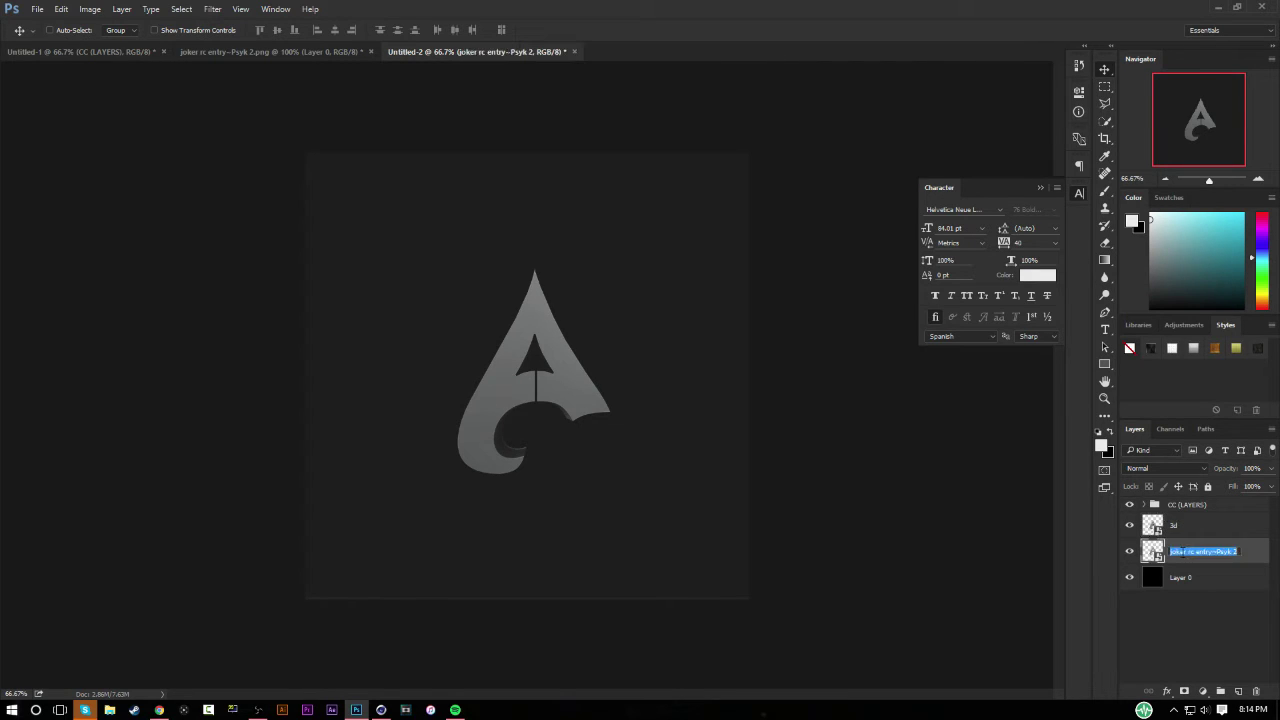
pyautogui.write('2d')
pyautogui.press('Return')
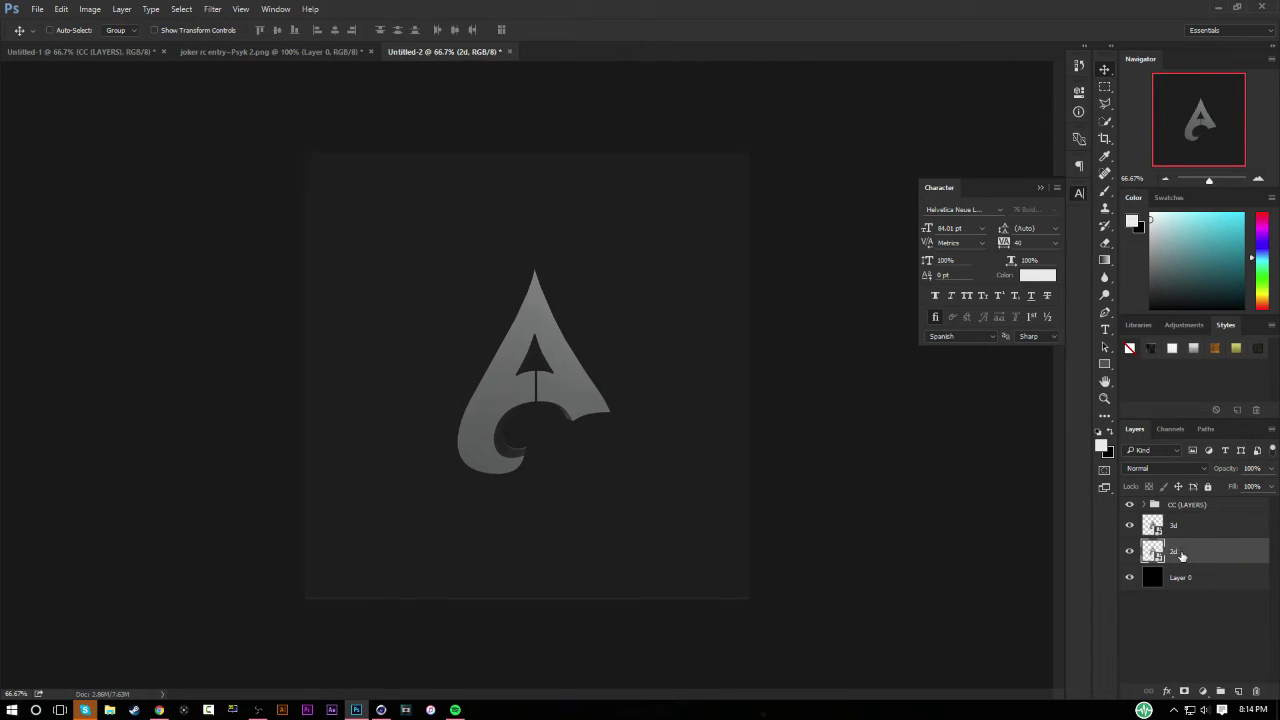
pyautogui.moveTo(1188, 556); pyautogui.dragTo(1190, 514)
pyautogui.click(1190, 596)
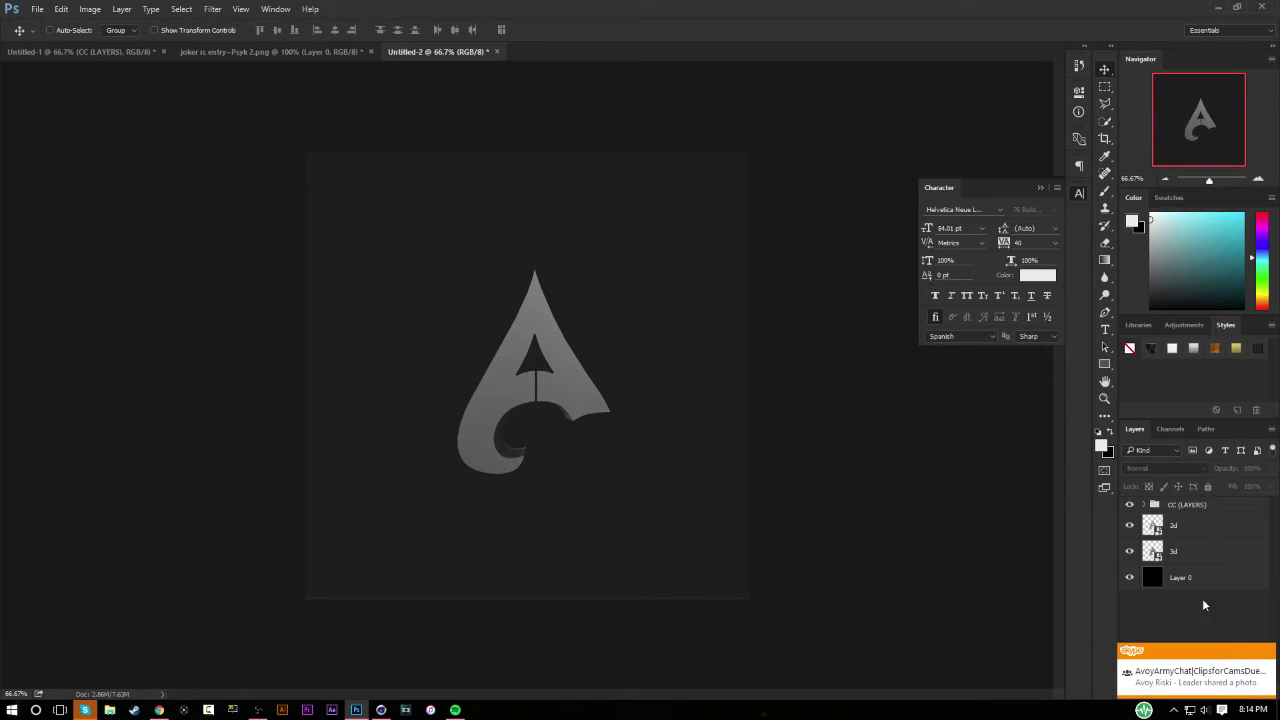
pyautogui.click(1206, 530)
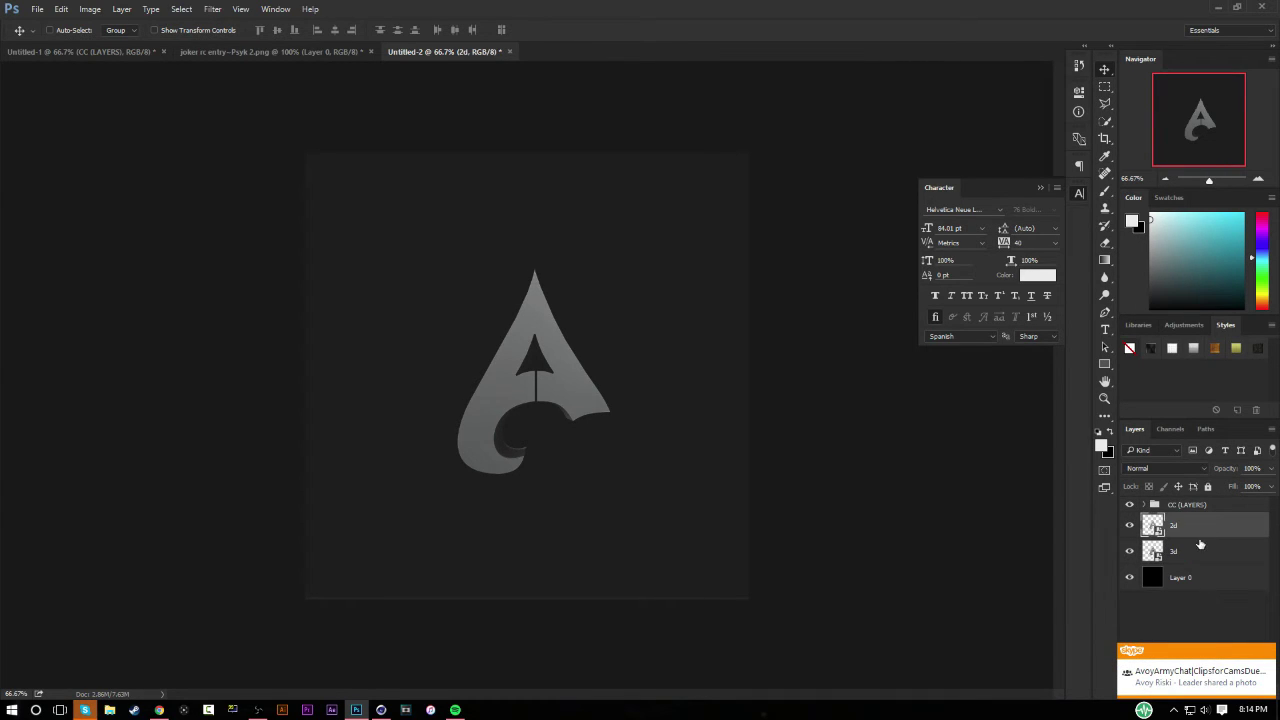
# Step: Apply an Inner Glow with adjusted size to the 2d layer, then select both 2d and 3d
pyautogui.click(1163, 691)
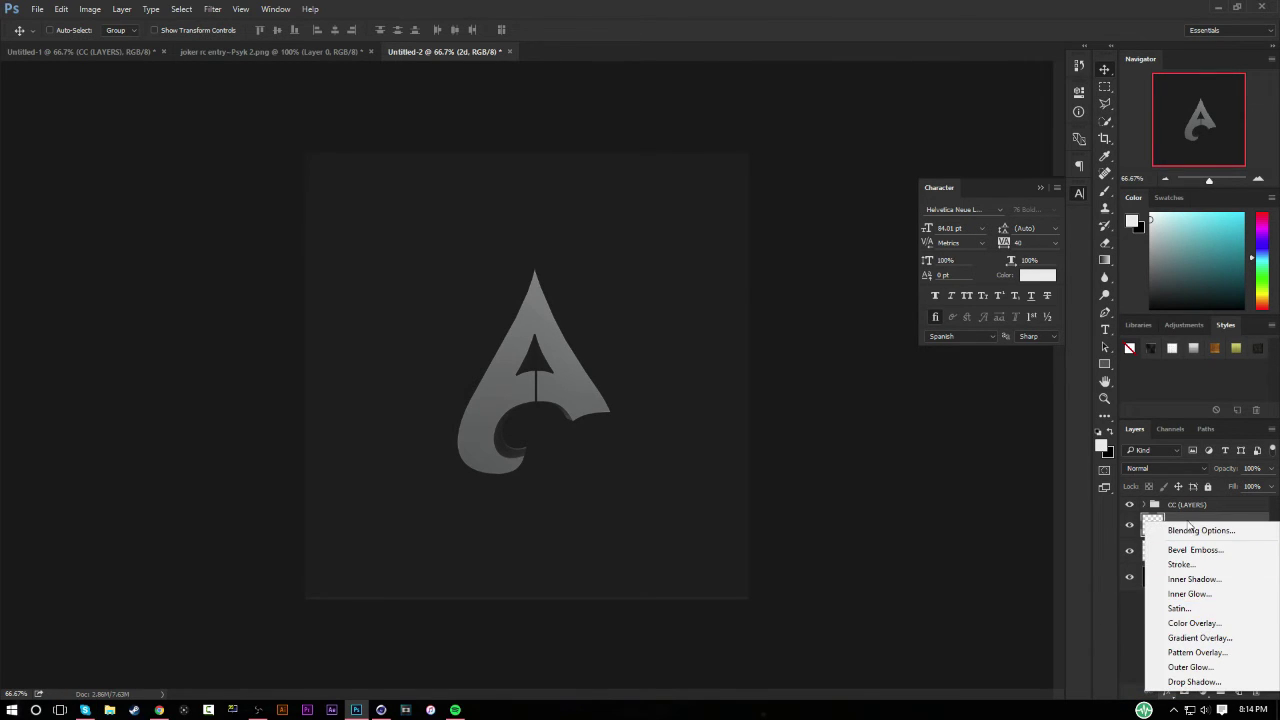
pyautogui.click(1212, 597)
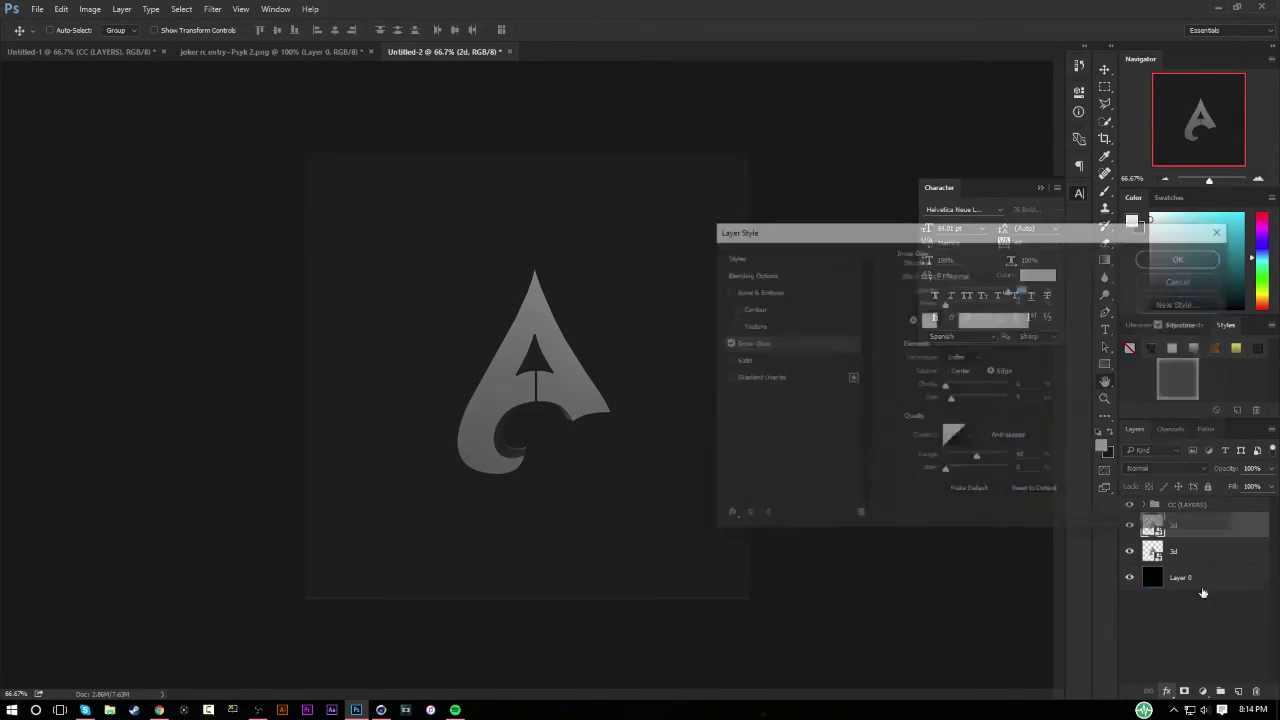
pyautogui.moveTo(955, 403)
pyautogui.mouseDown()
pyautogui.moveTo(980, 400)
pyautogui.moveTo(955, 403)
pyautogui.mouseUp()
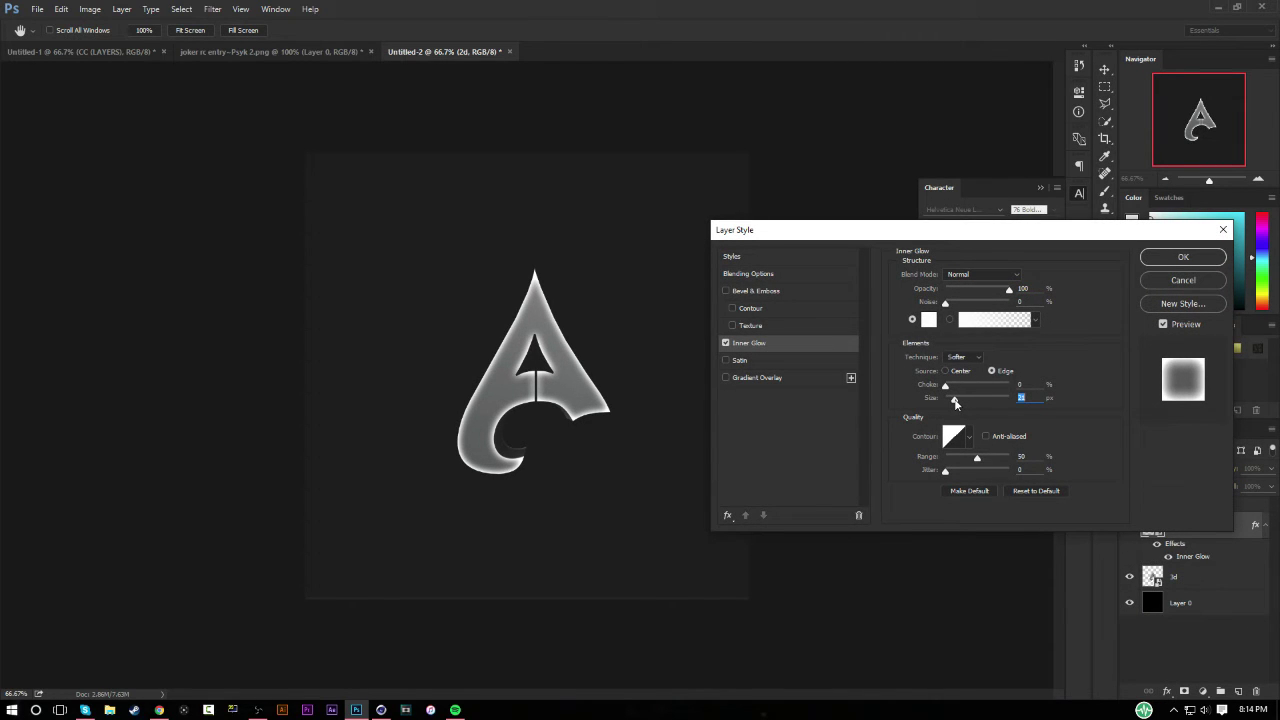
pyautogui.click(1183, 257)
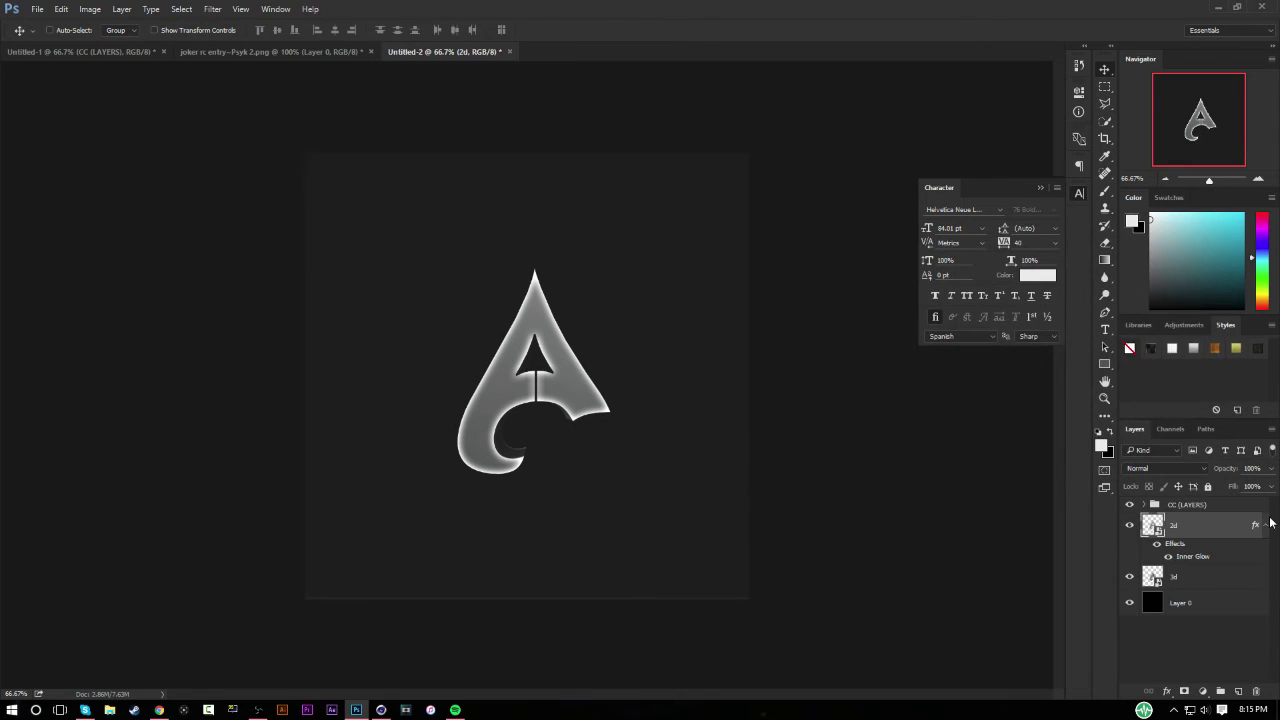
pyautogui.click(1267, 525)
pyautogui.click(1240, 550)
pyautogui.keyDown('shift'); pyautogui.click(1237, 527); pyautogui.keyUp('shift')
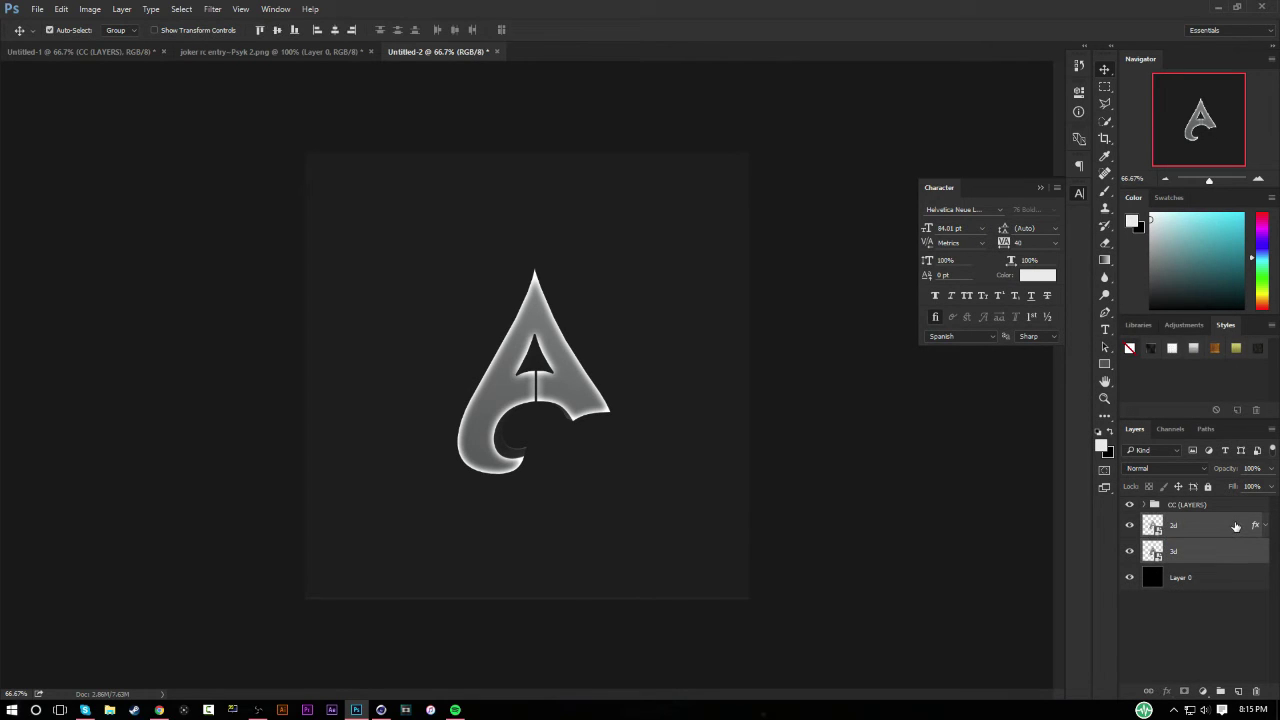
# Step: Scale both emblem layers up to about 187% with Free Transform
pyautogui.hotkey('ctrl', 't')
pyautogui.moveTo(617, 474); pyautogui.dragTo(854, 603)
pyautogui.moveTo(681, 556); pyautogui.dragTo(630, 432)
pyautogui.moveTo(686, 561); pyautogui.dragTo(650, 487)
pyautogui.press('Return')
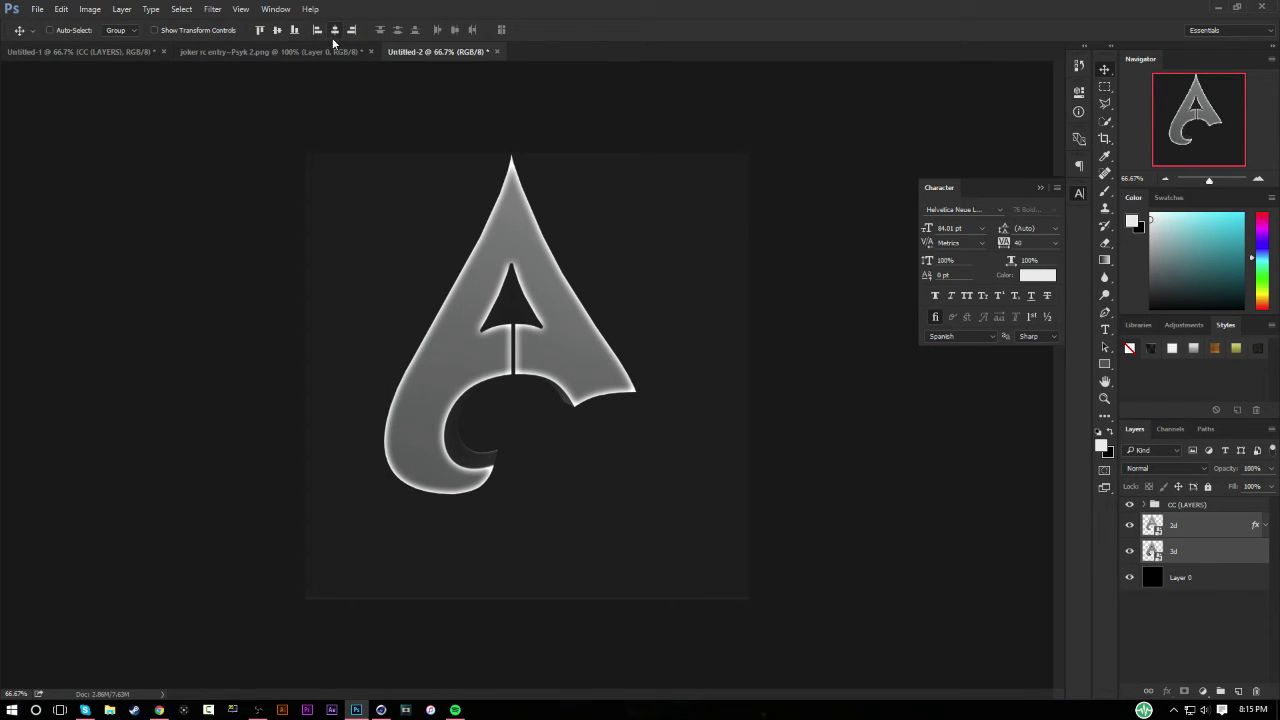
# Step: Centre the emblem on the canvas, then nudge it three steps upward
pyautogui.hotkey('ctrl', 'a')
pyautogui.click(334, 30)
pyautogui.click(277, 30)
pyautogui.hotkey('ctrl', 'd')
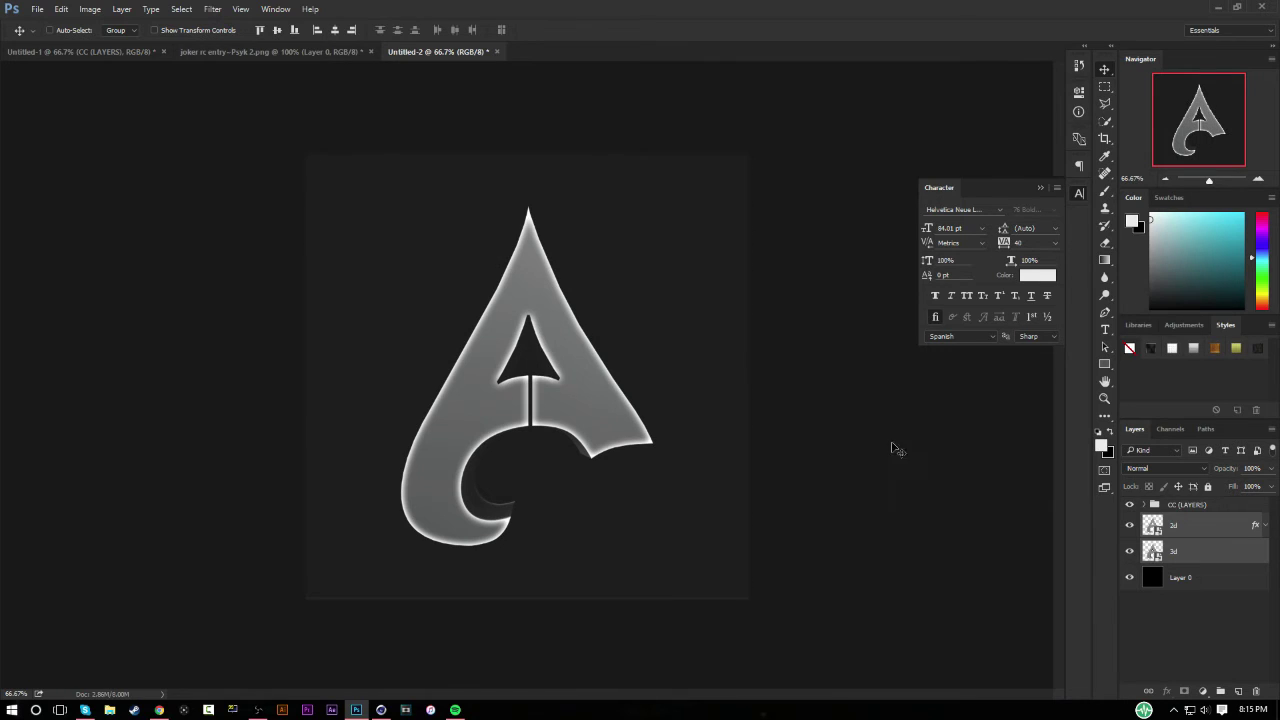
pyautogui.press('Up')
pyautogui.press('Up')
pyautogui.press('Up')
pyautogui.press('Up')
pyautogui.press('Up')
pyautogui.press('Up')
pyautogui.press('Up')
pyautogui.press('Up')
pyautogui.press('Up')
pyautogui.press('Up')
pyautogui.press('Up')
pyautogui.press('Up')
pyautogui.press('Up')
pyautogui.press('Up')
pyautogui.press('Up')
pyautogui.press('Up')
pyautogui.press('Up')
pyautogui.press('Up')
pyautogui.press('Up')
pyautogui.press('Up')
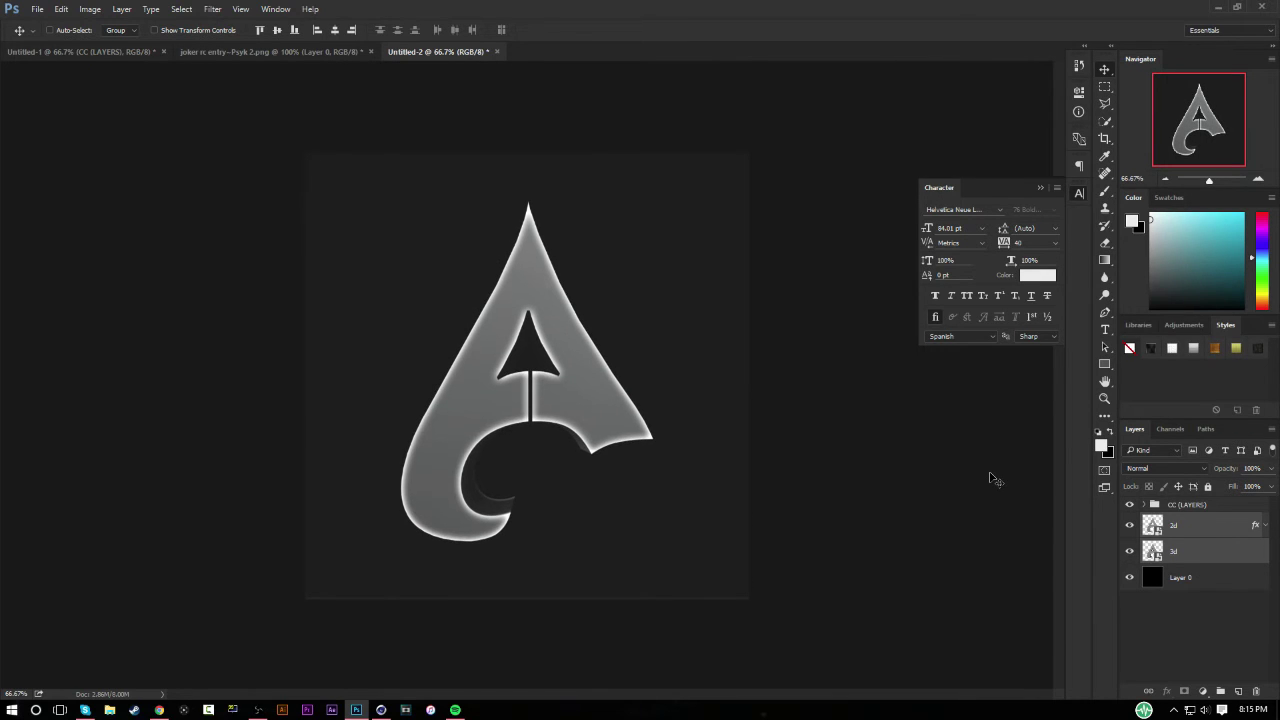
pyautogui.press('Up')
pyautogui.press('Up')
pyautogui.press('Up')
pyautogui.press('Up')
pyautogui.press('Up')
pyautogui.press('Up')
pyautogui.press('Up')
pyautogui.press('Up')
pyautogui.press('Up')
pyautogui.press('Up')
pyautogui.press('Up')
pyautogui.press('Up')
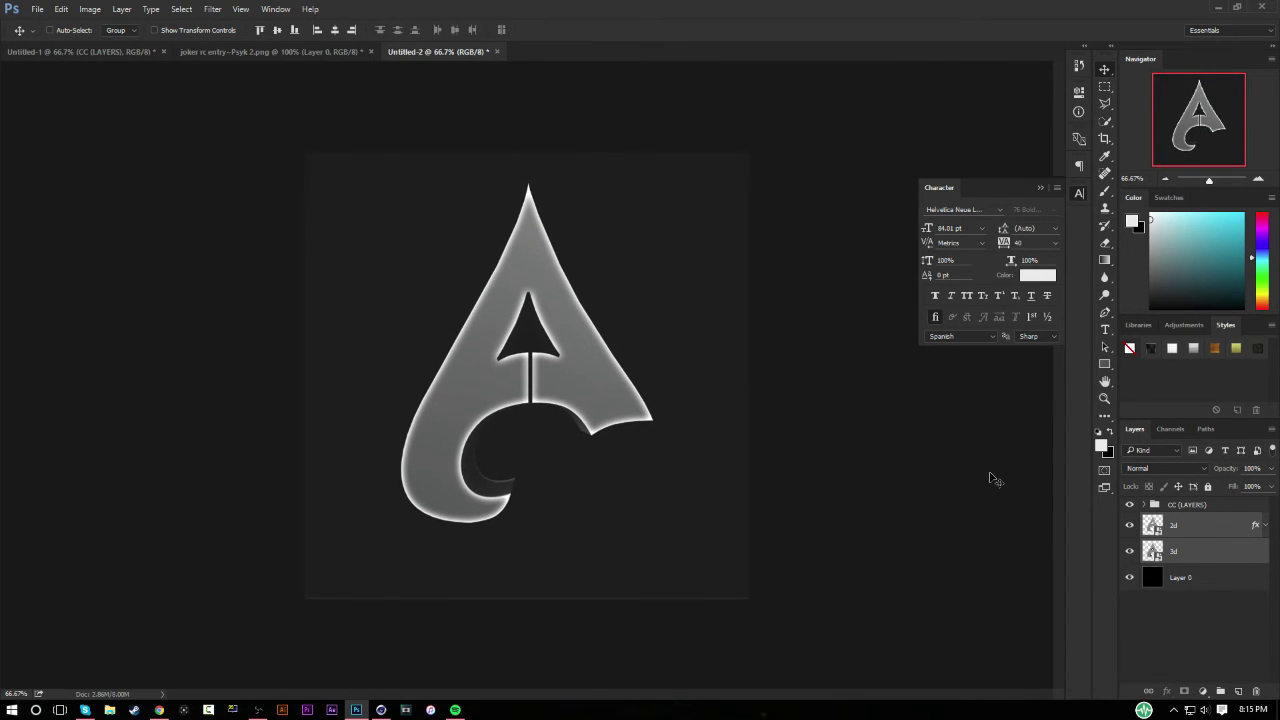
pyautogui.press('Up')
pyautogui.press('Up')
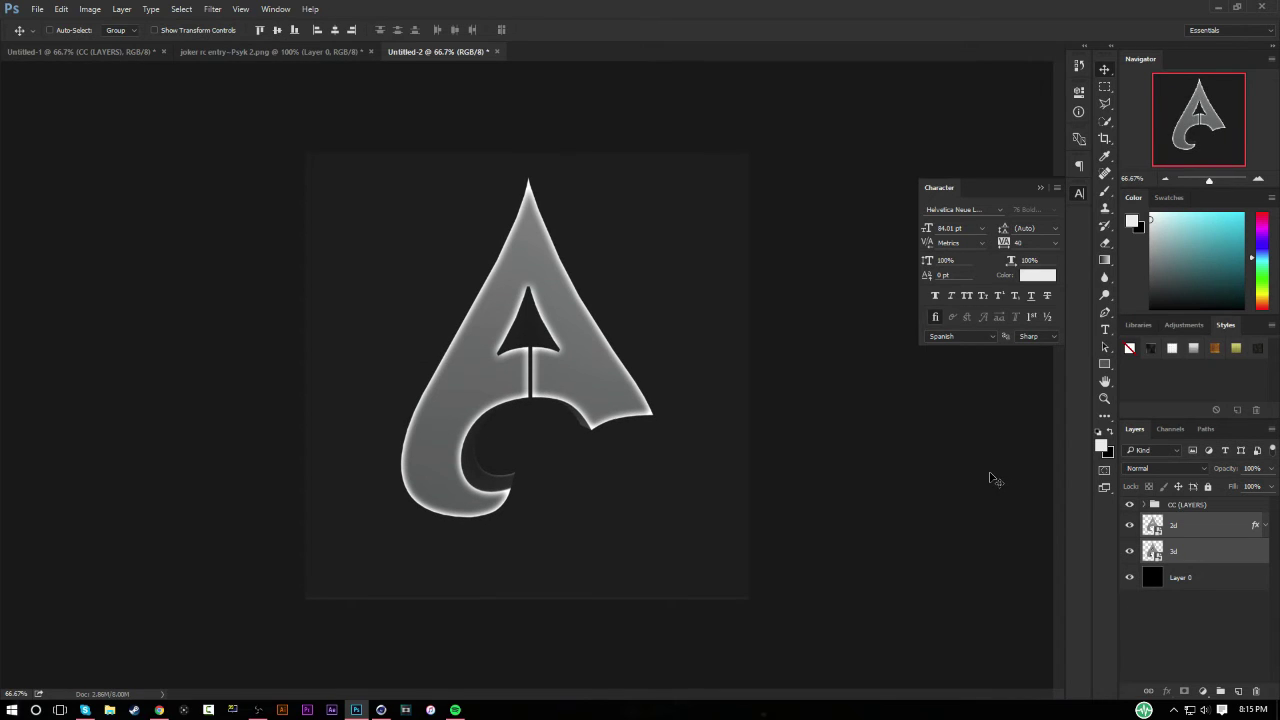
pyautogui.click(1205, 557)
# Step: Type NAME as a new text layer below the emblem
pyautogui.click(1201, 535)
pyautogui.press('t')
pyautogui.click(535, 545)
pyautogui.write('b')
pyautogui.press('BackSpace')
pyautogui.write('NAME')
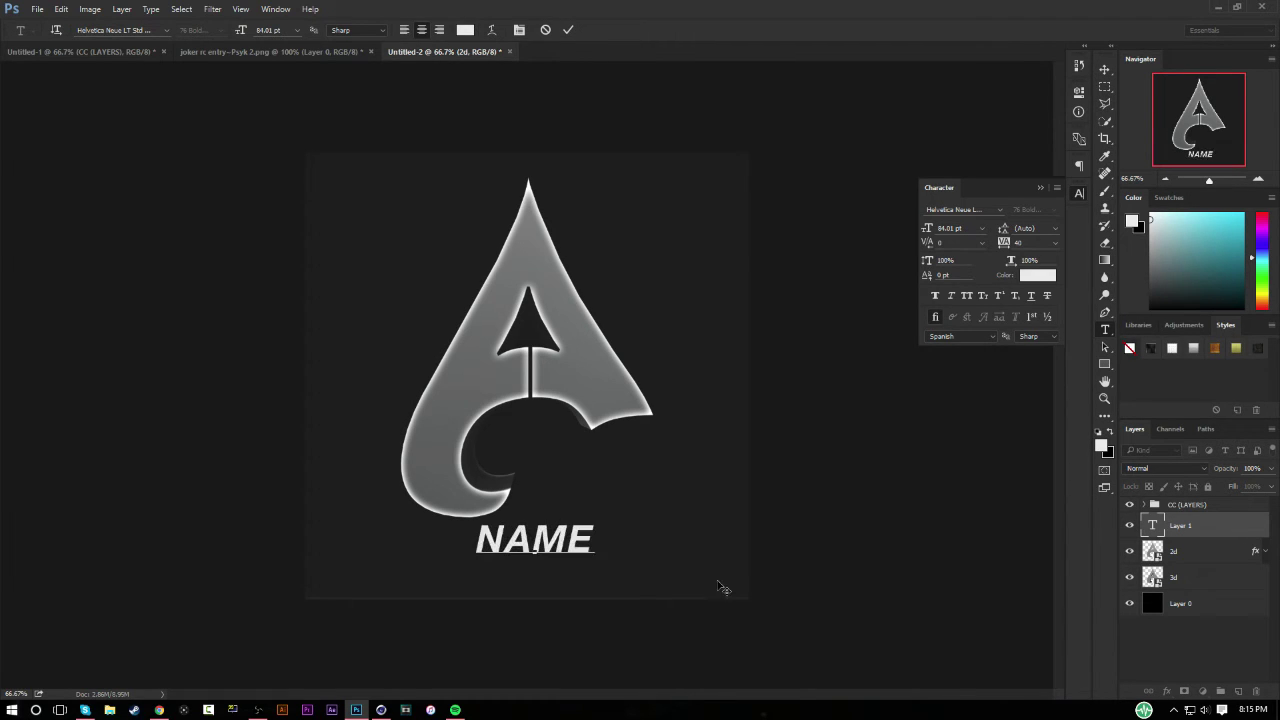
pyautogui.click(1105, 68)
# Step: Move NAME slightly lower and centre it horizontally on the canvas
pyautogui.moveTo(572, 534); pyautogui.dragTo(580, 554)
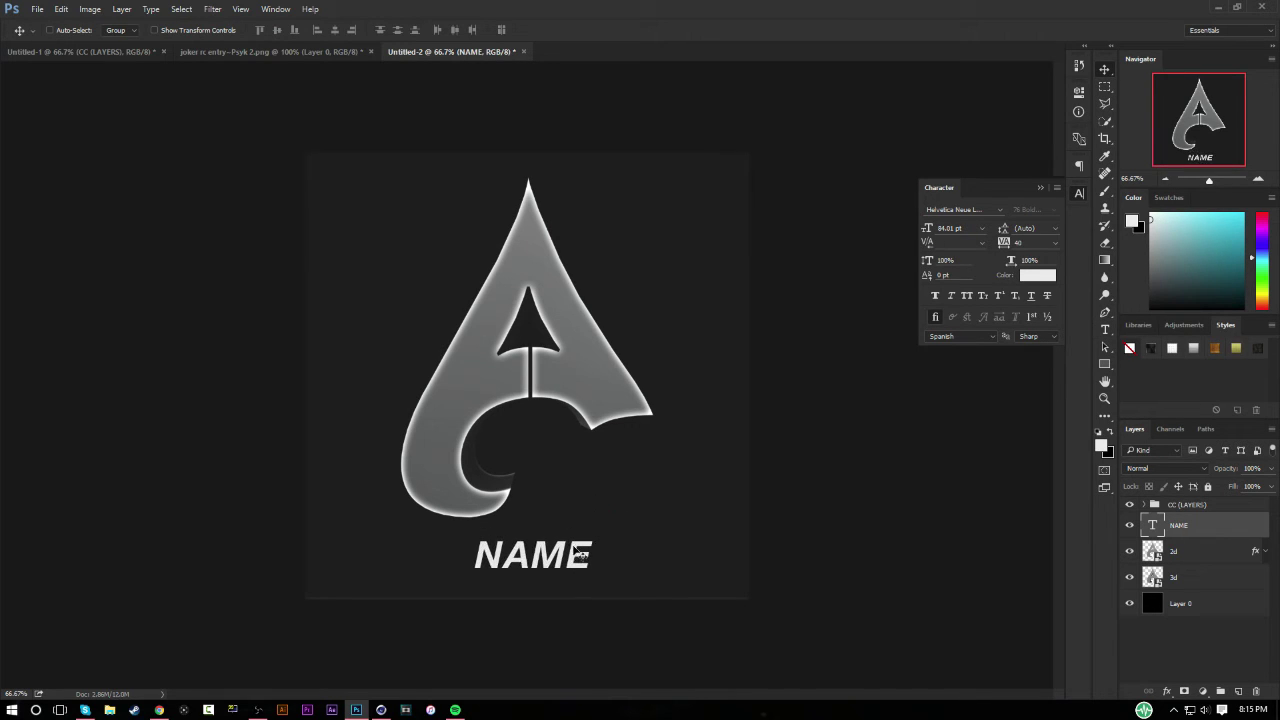
pyautogui.hotkey('ctrl', 'a')
pyautogui.click(334, 30)
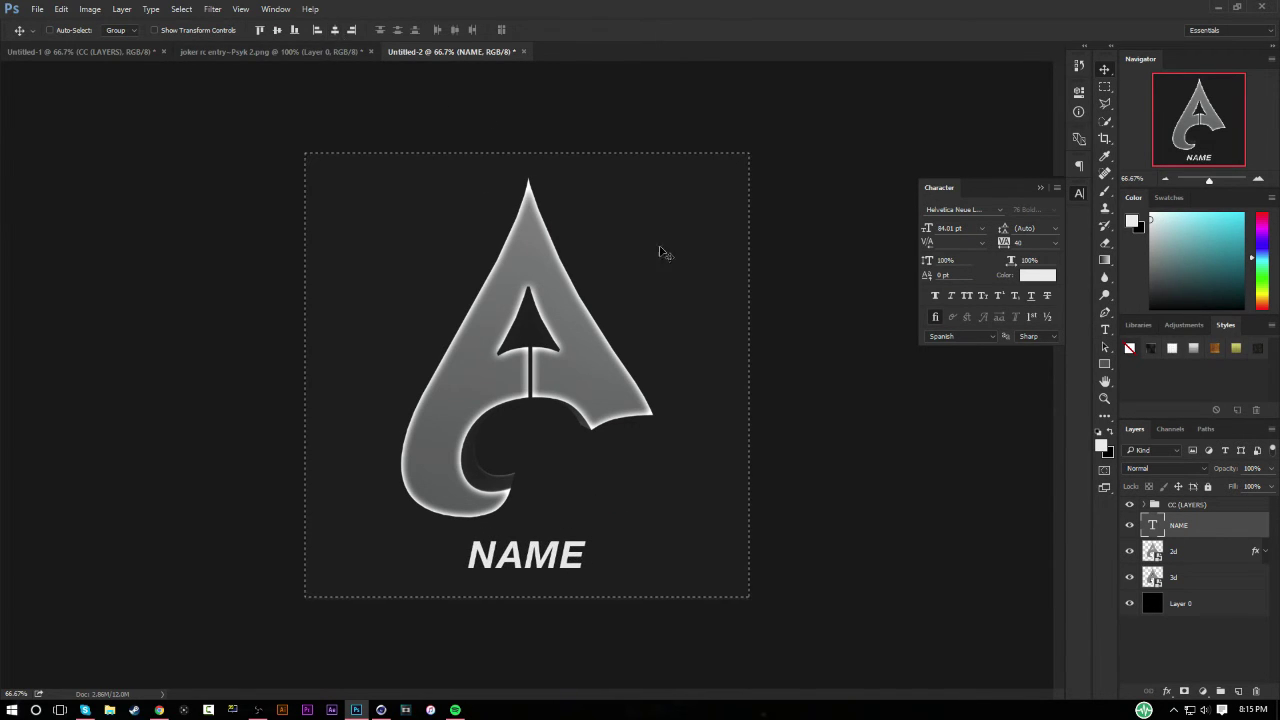
pyautogui.hotkey('ctrl', 'd')
pyautogui.click(1180, 550)
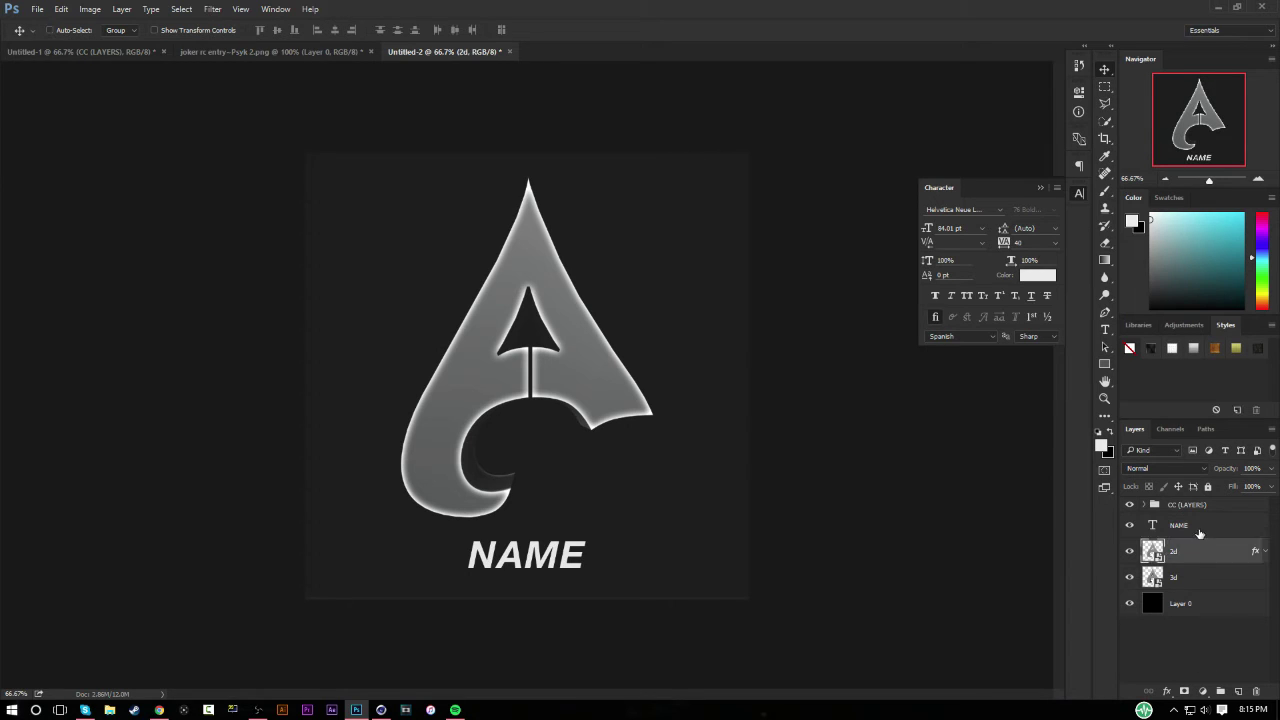
pyautogui.click(1189, 580)
pyautogui.click(1167, 691)
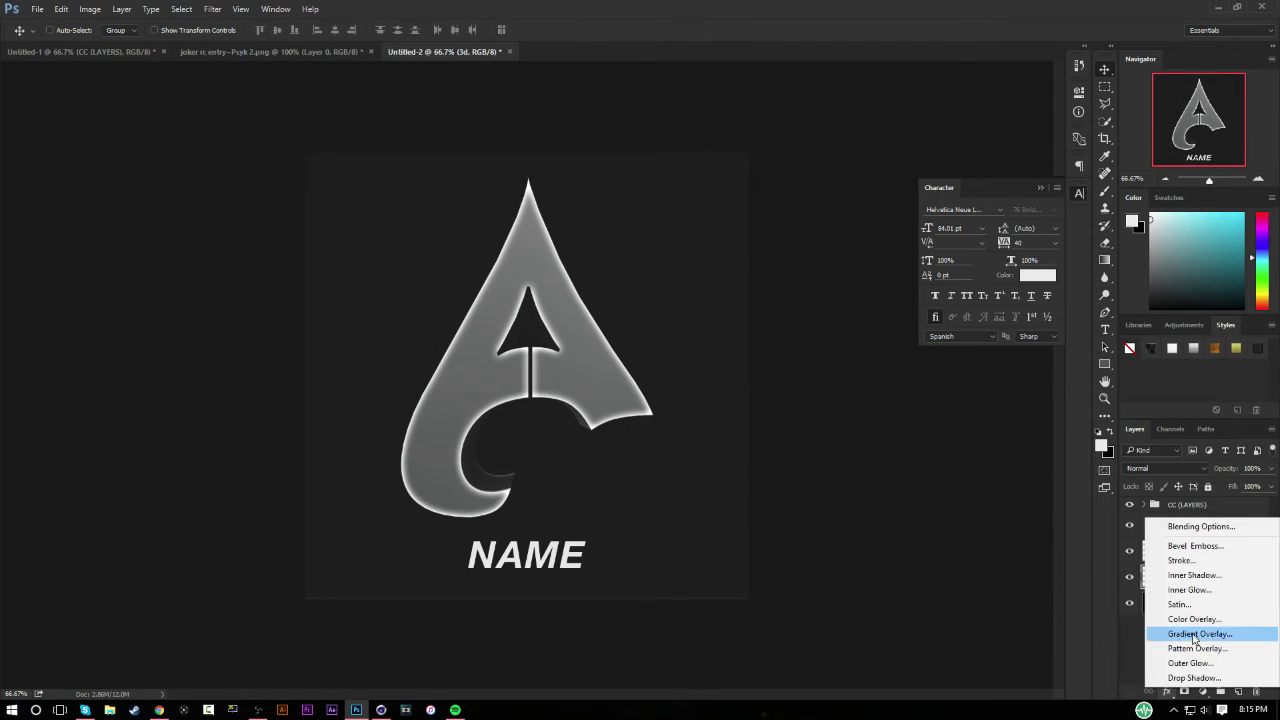
pyautogui.click(1207, 594)
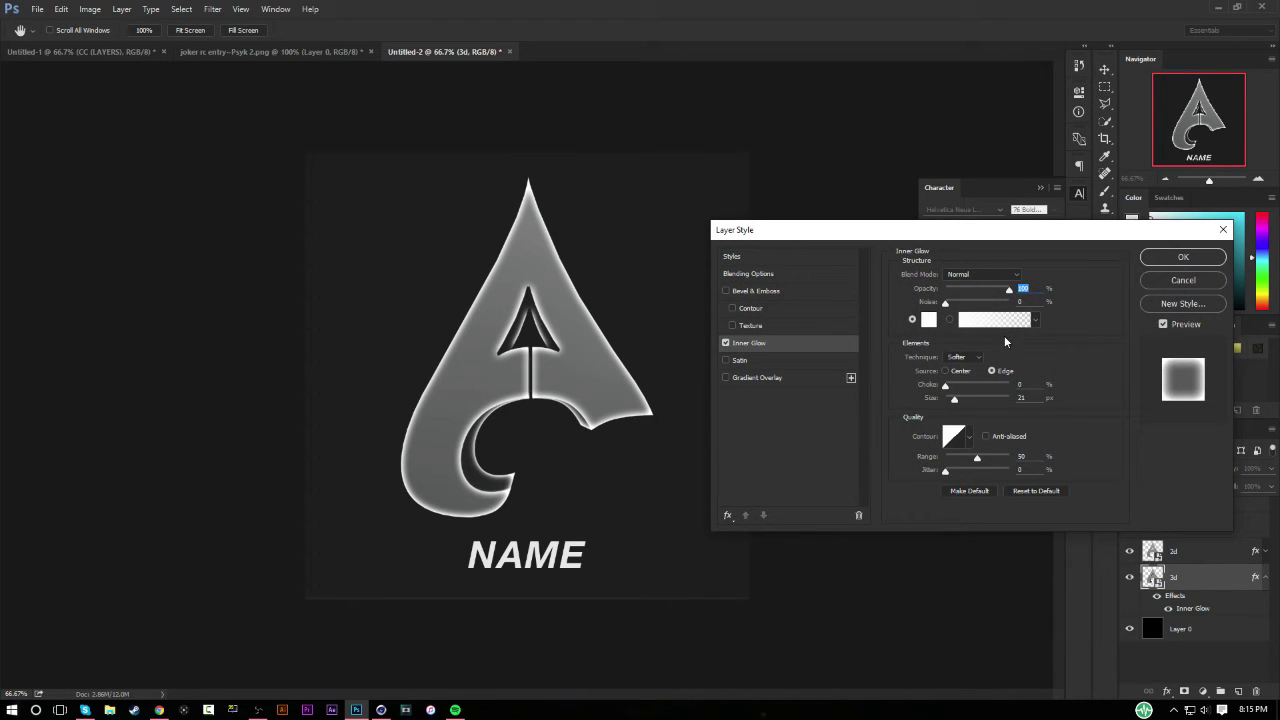
pyautogui.moveTo(955, 398); pyautogui.dragTo(951, 394)
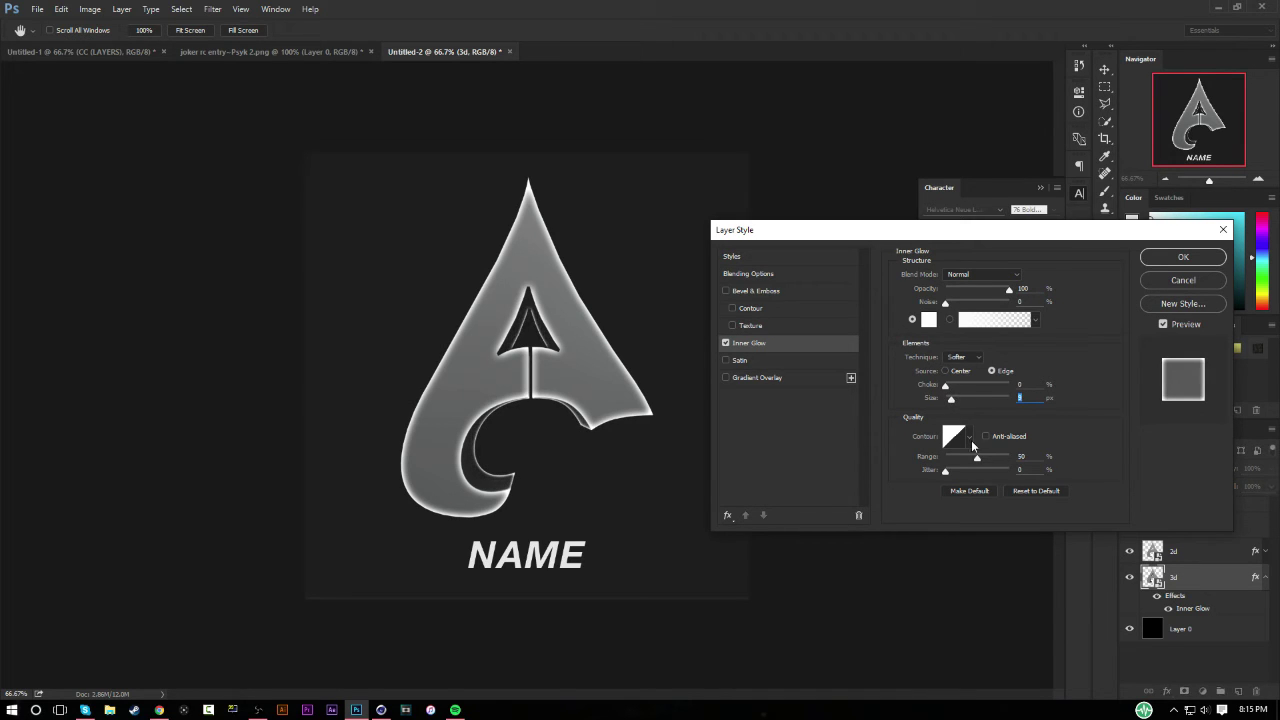
pyautogui.moveTo(977, 457)
pyautogui.mouseDown()
pyautogui.moveTo(998, 458)
pyautogui.moveTo(937, 457)
pyautogui.moveTo(955, 458)
pyautogui.mouseUp()
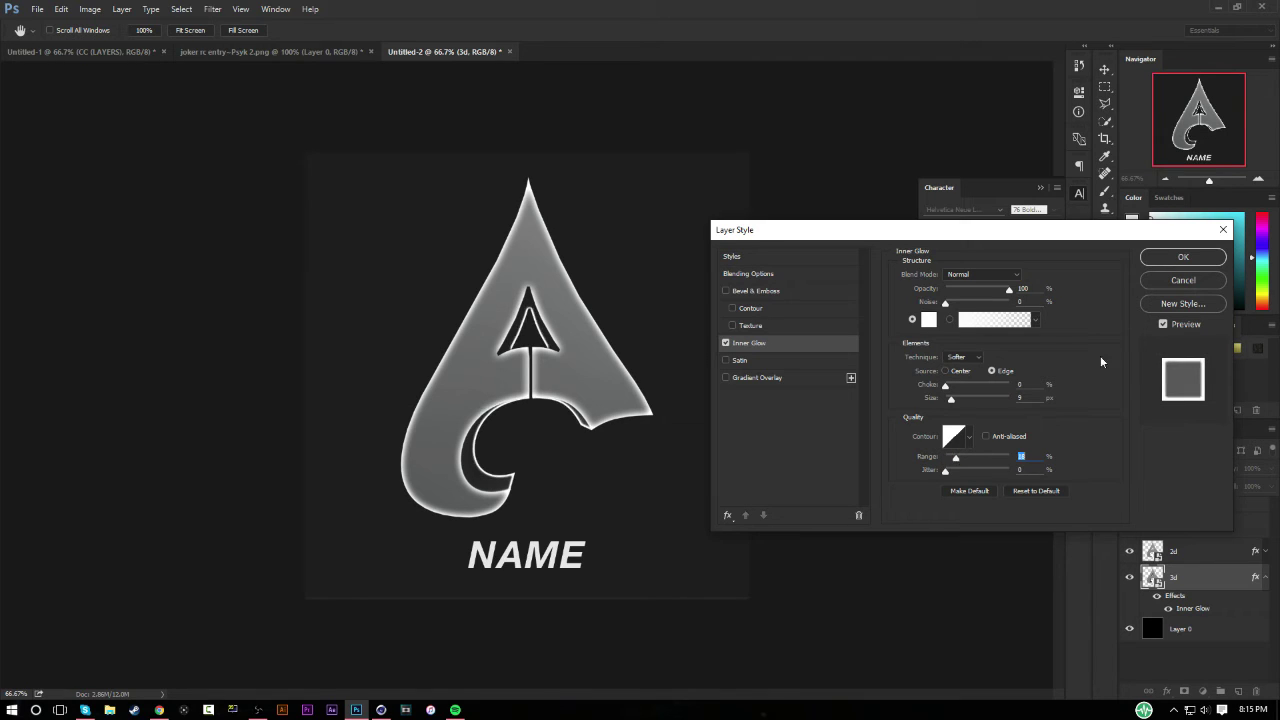
pyautogui.hotkey('ctrl', 'z')
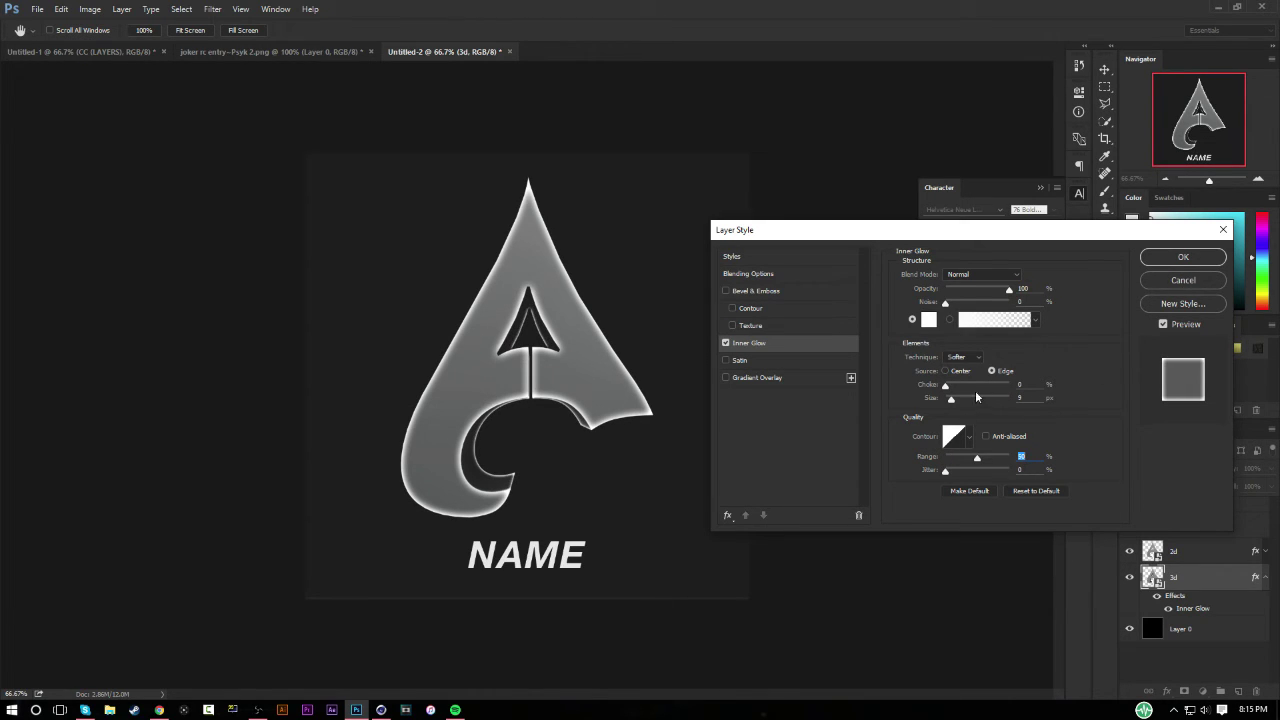
pyautogui.moveTo(953, 400); pyautogui.dragTo(958, 403)
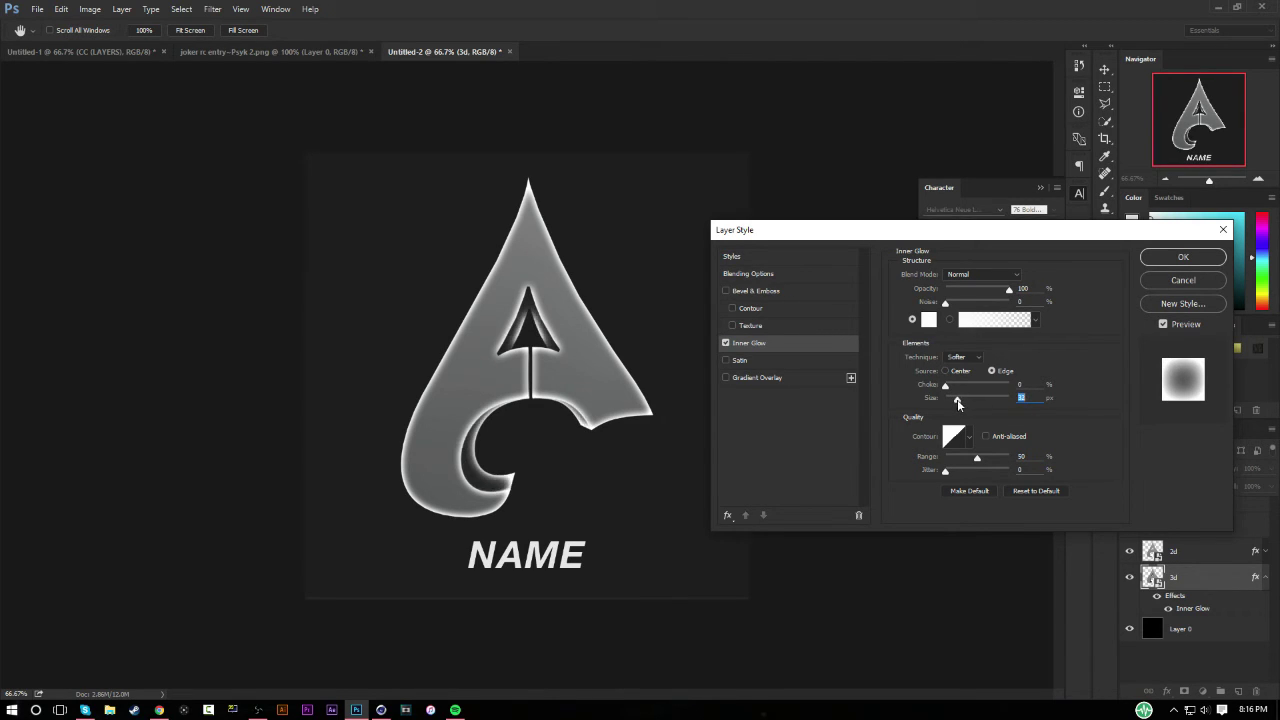
pyautogui.click(1183, 258)
pyautogui.rightClick(1220, 578)
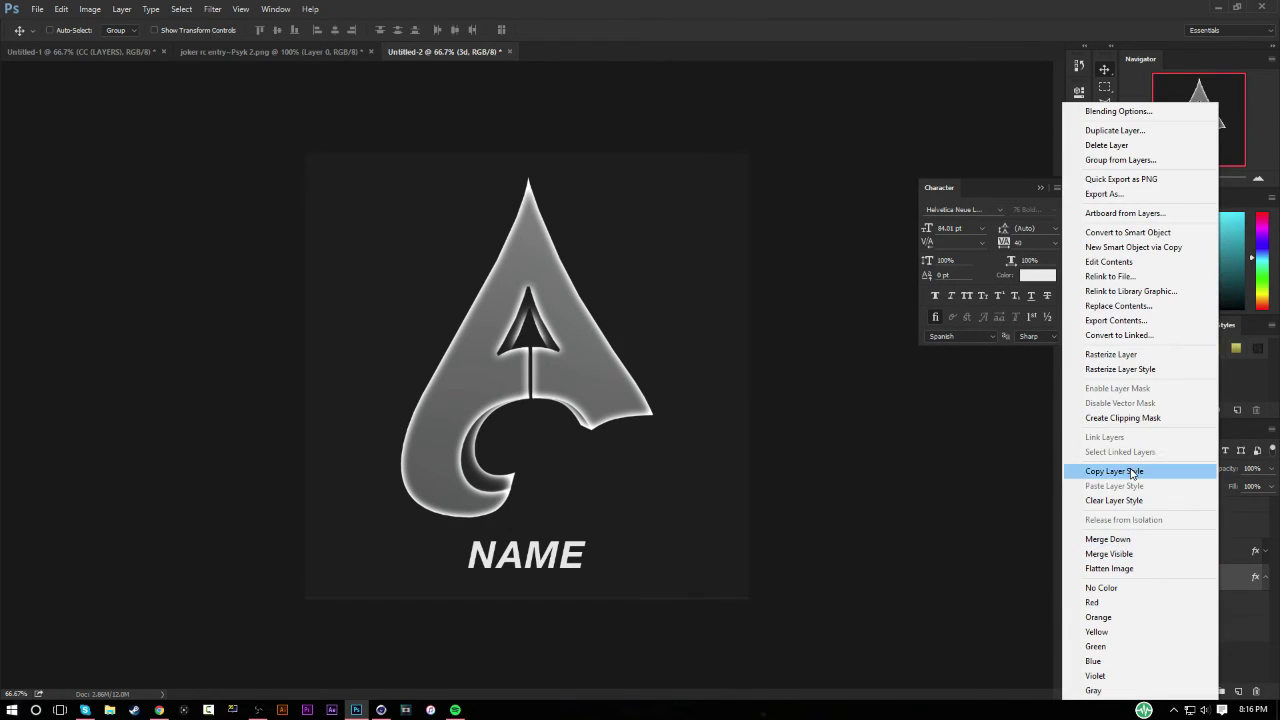
pyautogui.click(1140, 501)
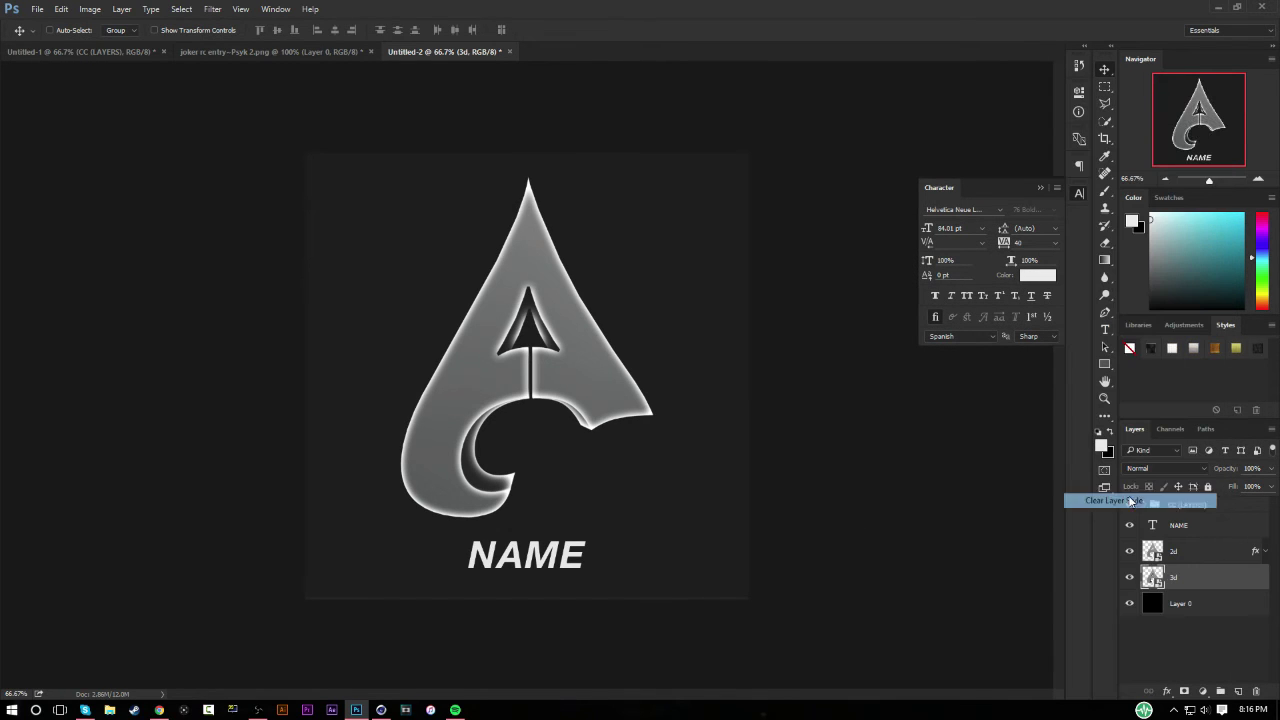
pyautogui.click(1192, 553)
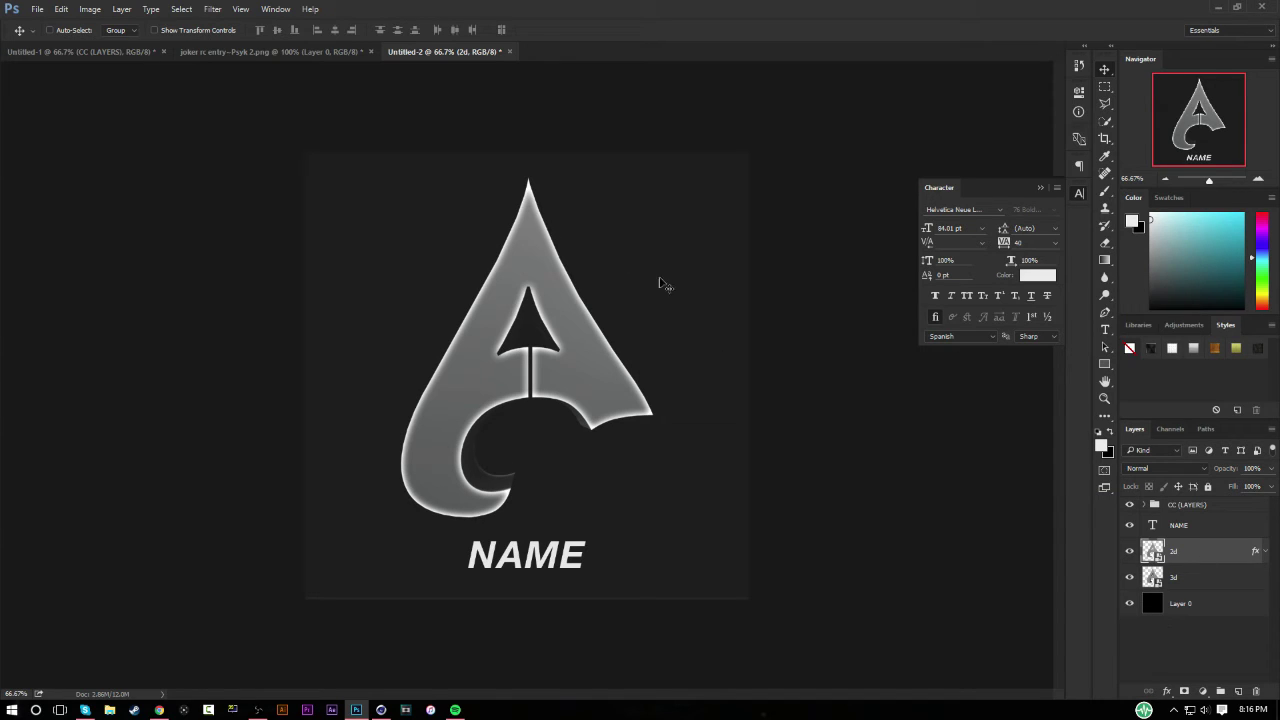
# Step: Warp the NAME text with the Arc style at a small bend value
pyautogui.click(1176, 527)
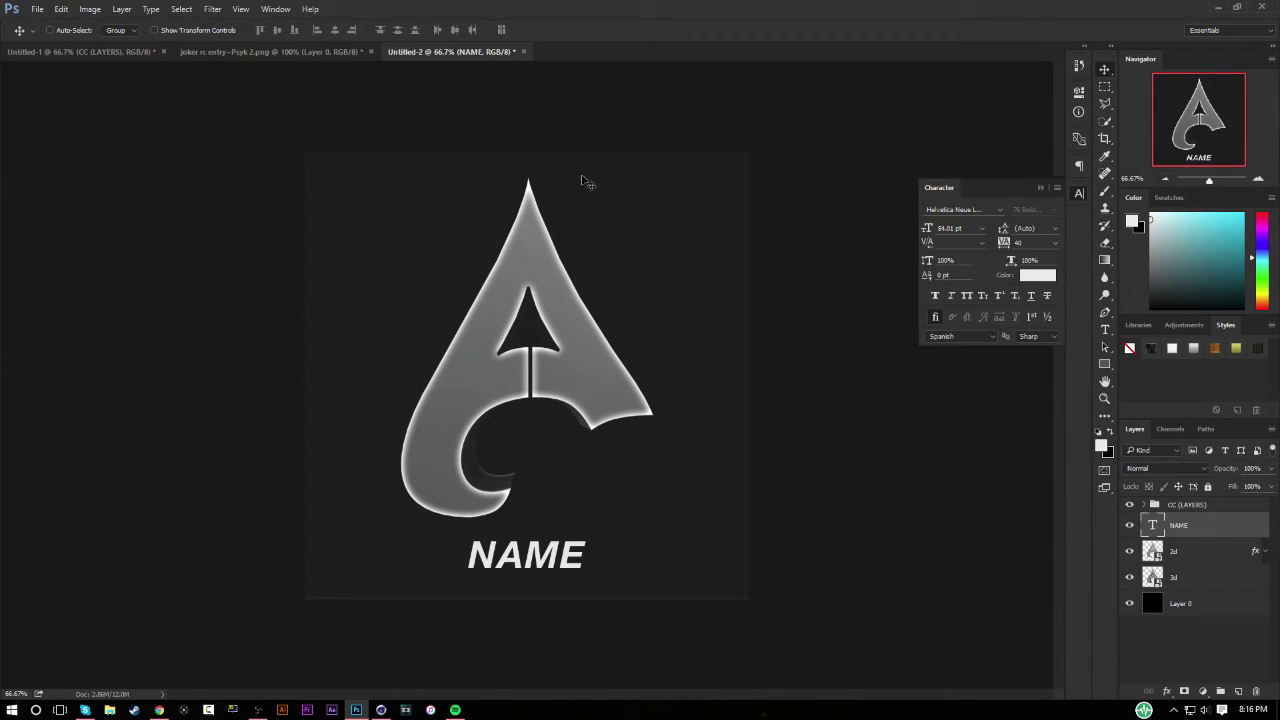
pyautogui.doubleClick(1155, 526)
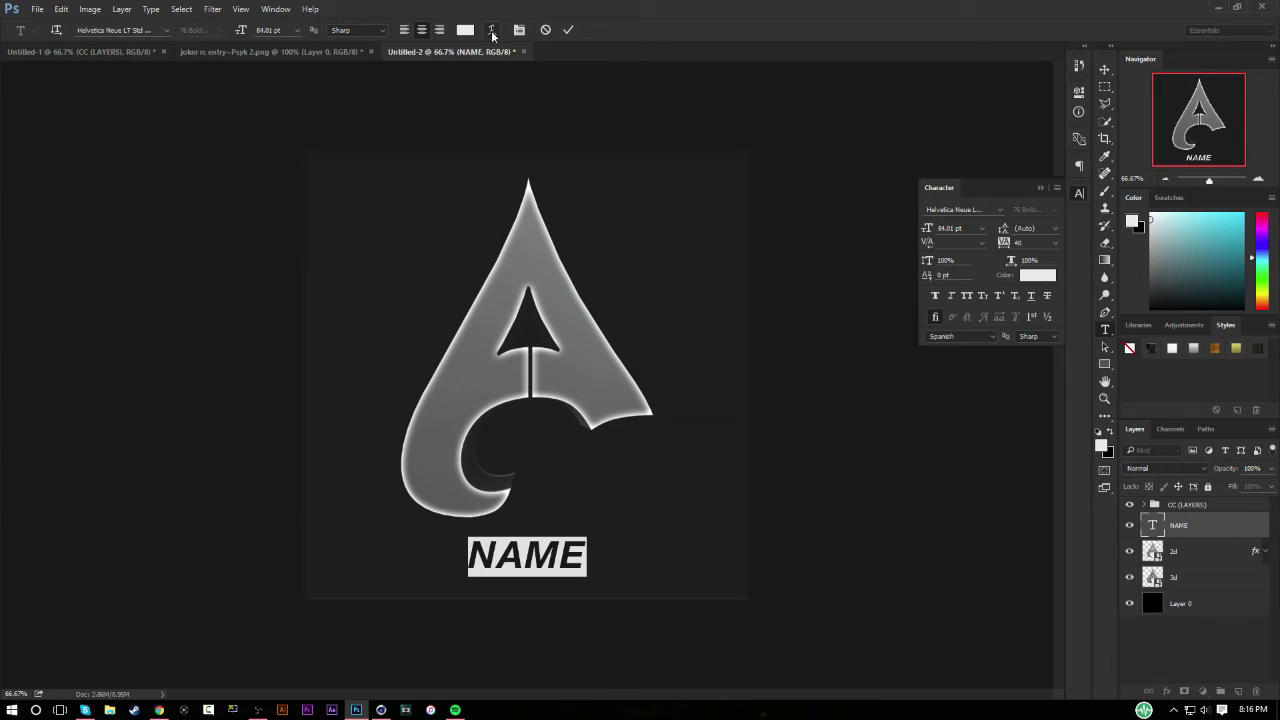
pyautogui.click(493, 37)
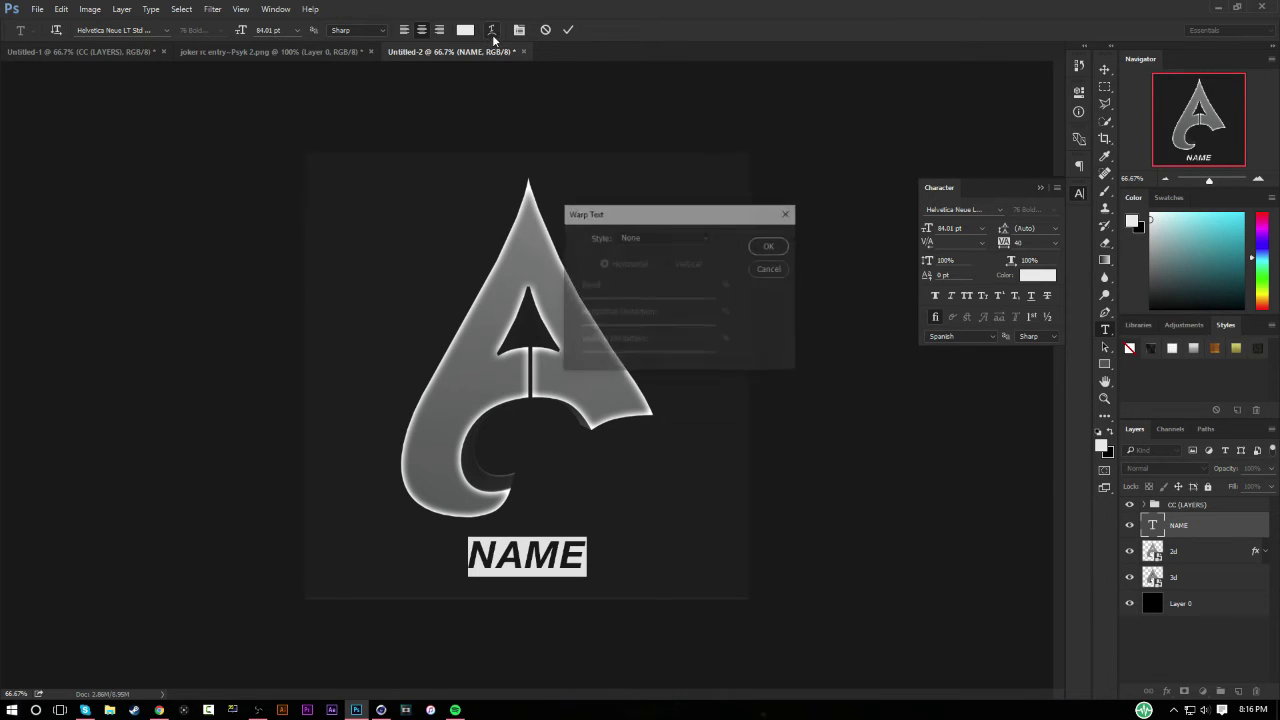
pyautogui.click(669, 238)
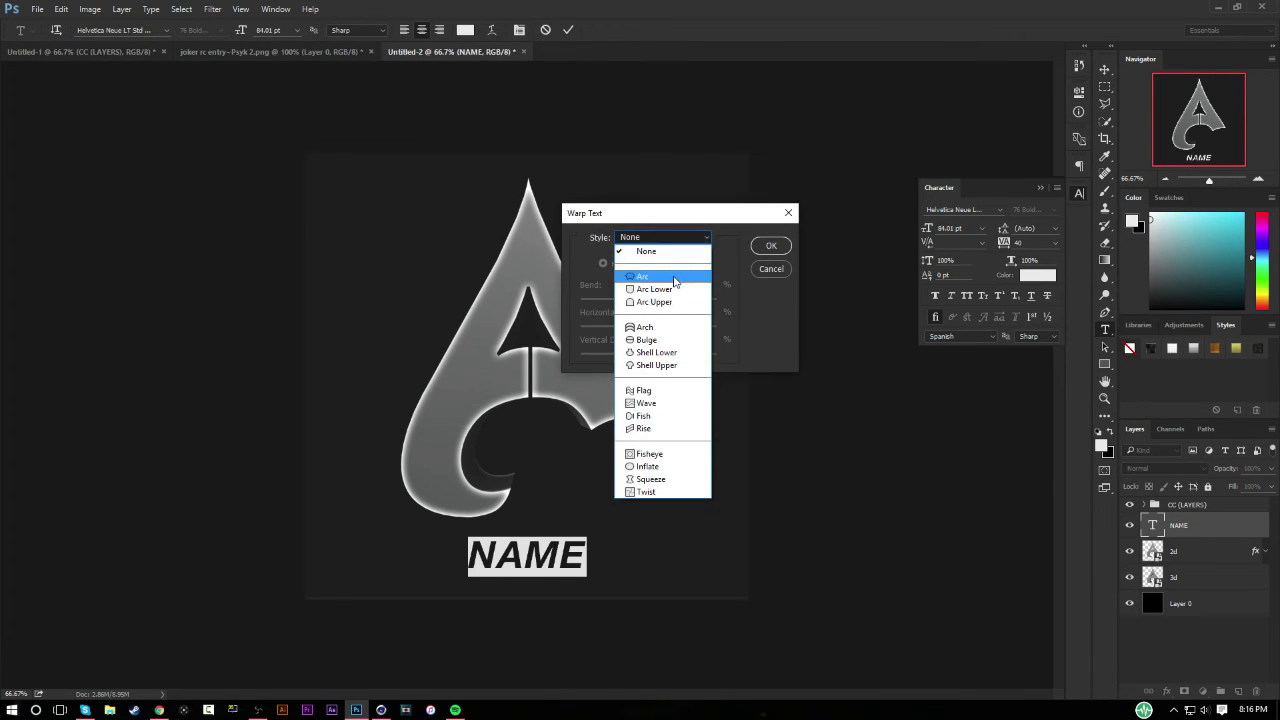
pyautogui.click(671, 276)
pyautogui.doubleClick(699, 285)
pyautogui.write('5')
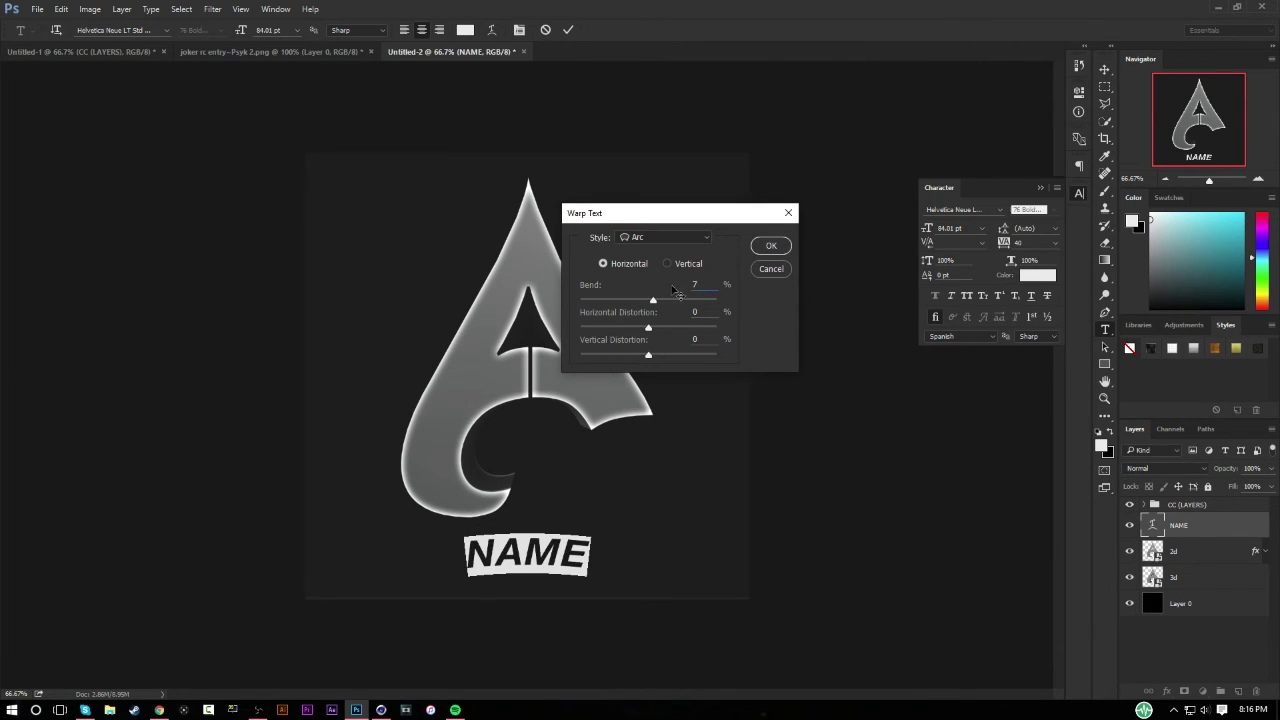
pyautogui.press('Return')
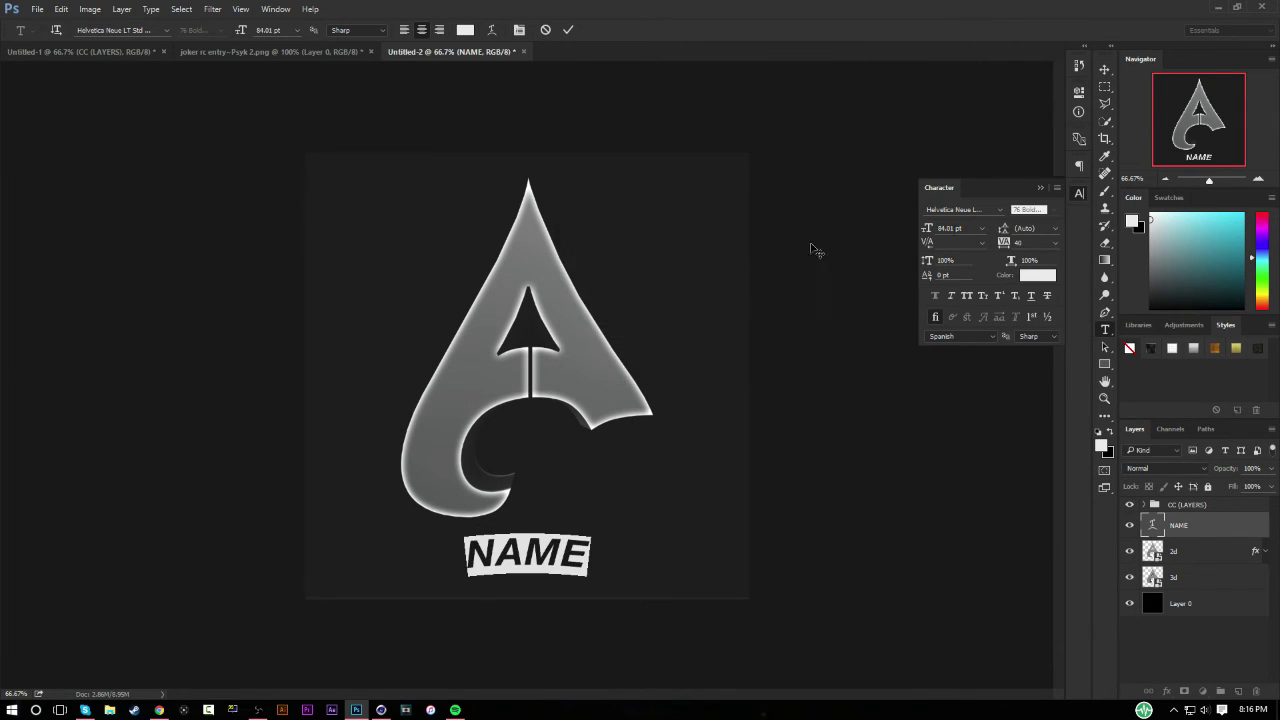
pyautogui.click(1105, 66)
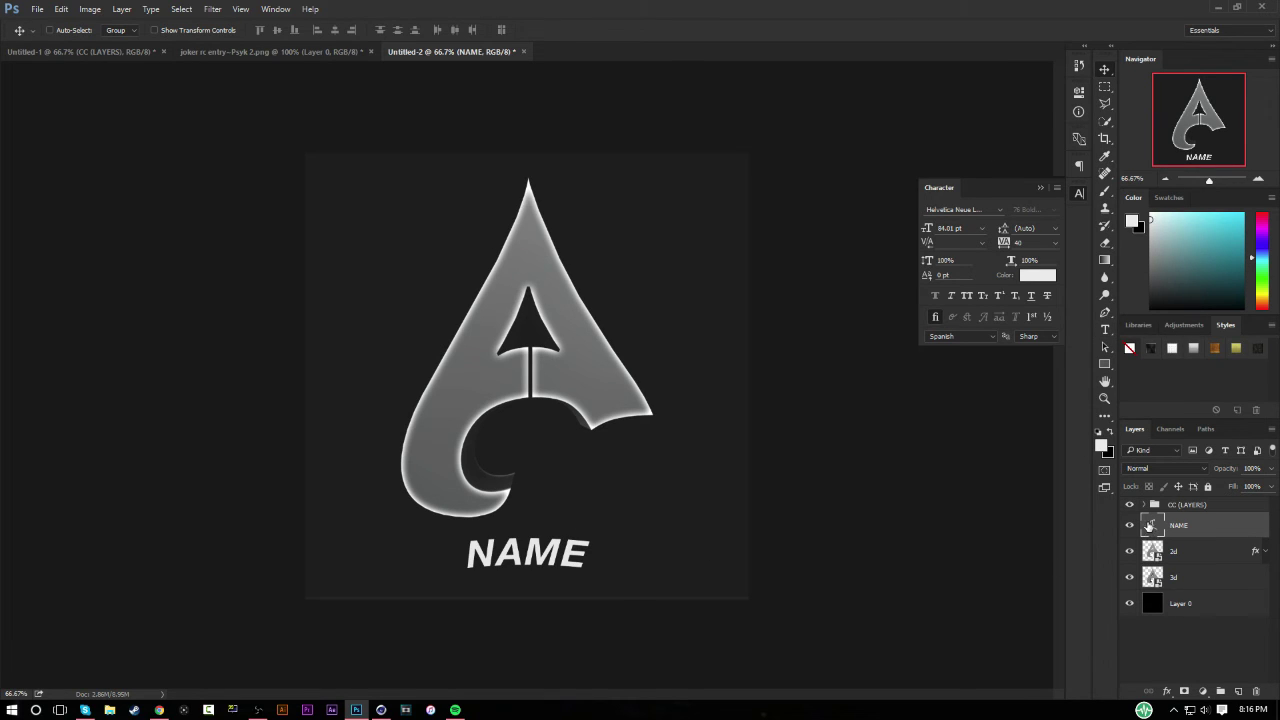
# Step: Add a black-to-white Gradient Overlay to NAME, moving the black stop to 58%
pyautogui.click(1166, 691)
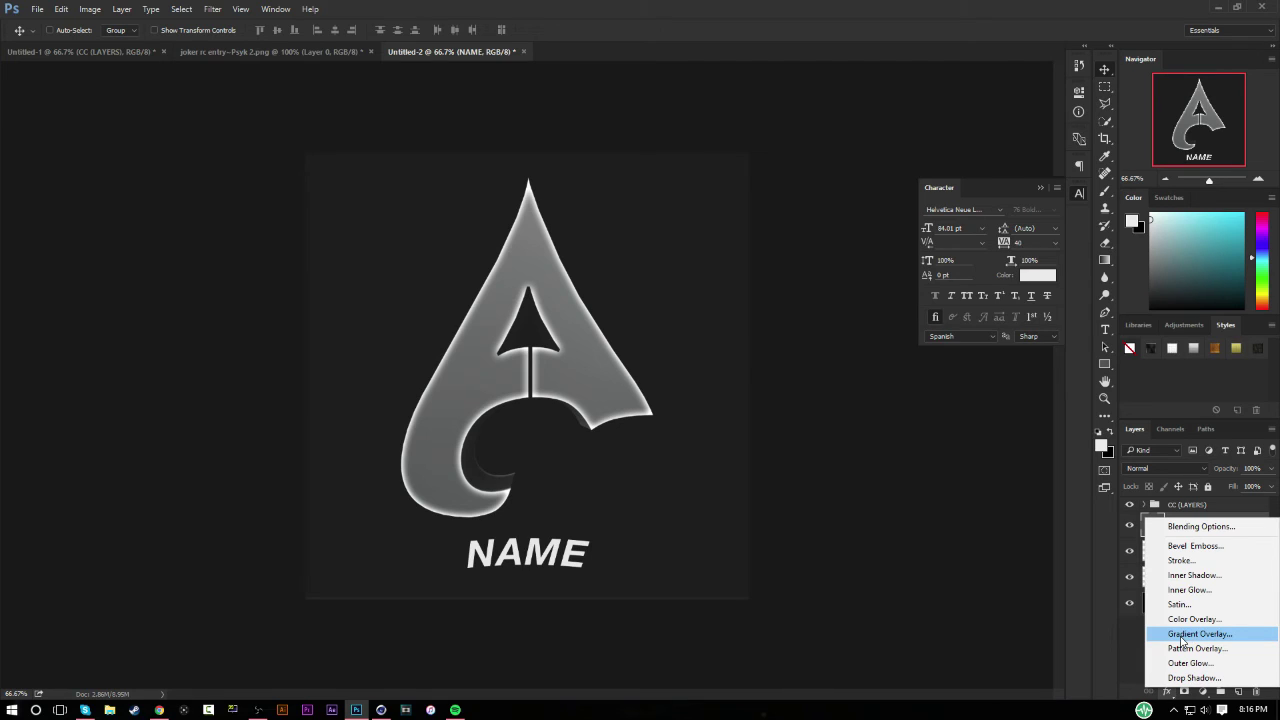
pyautogui.click(1183, 636)
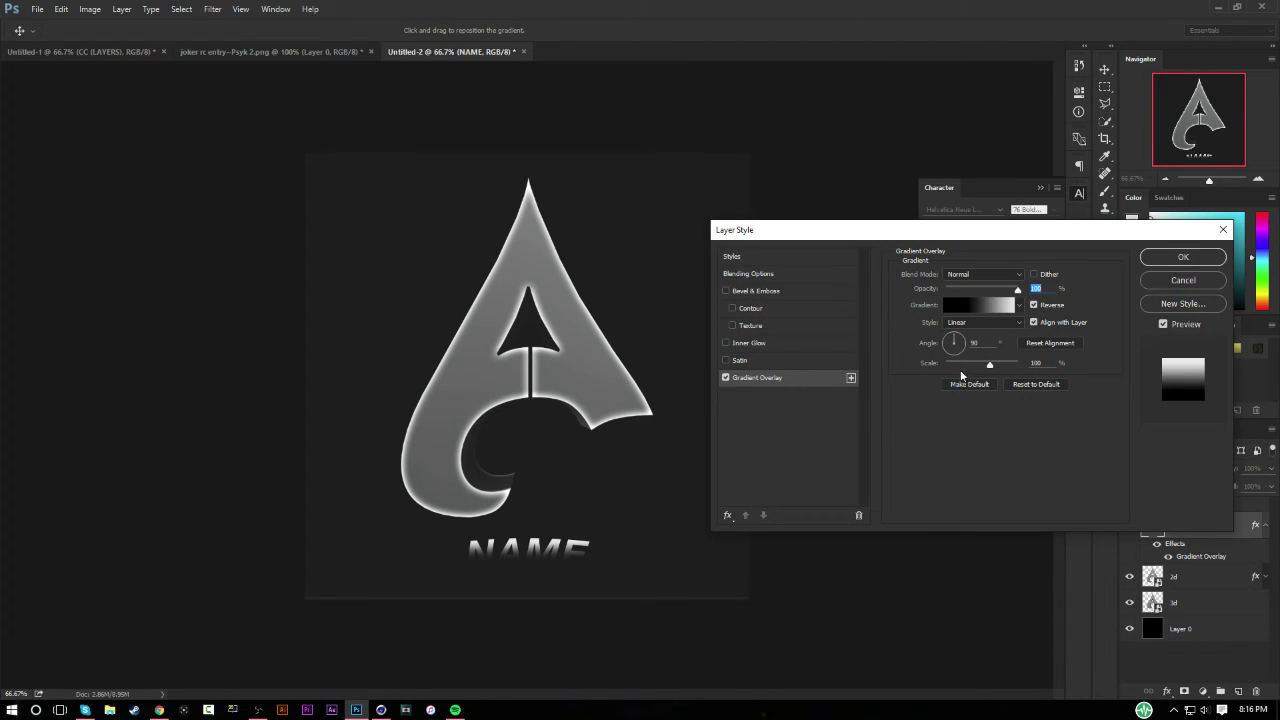
pyautogui.click(1020, 306)
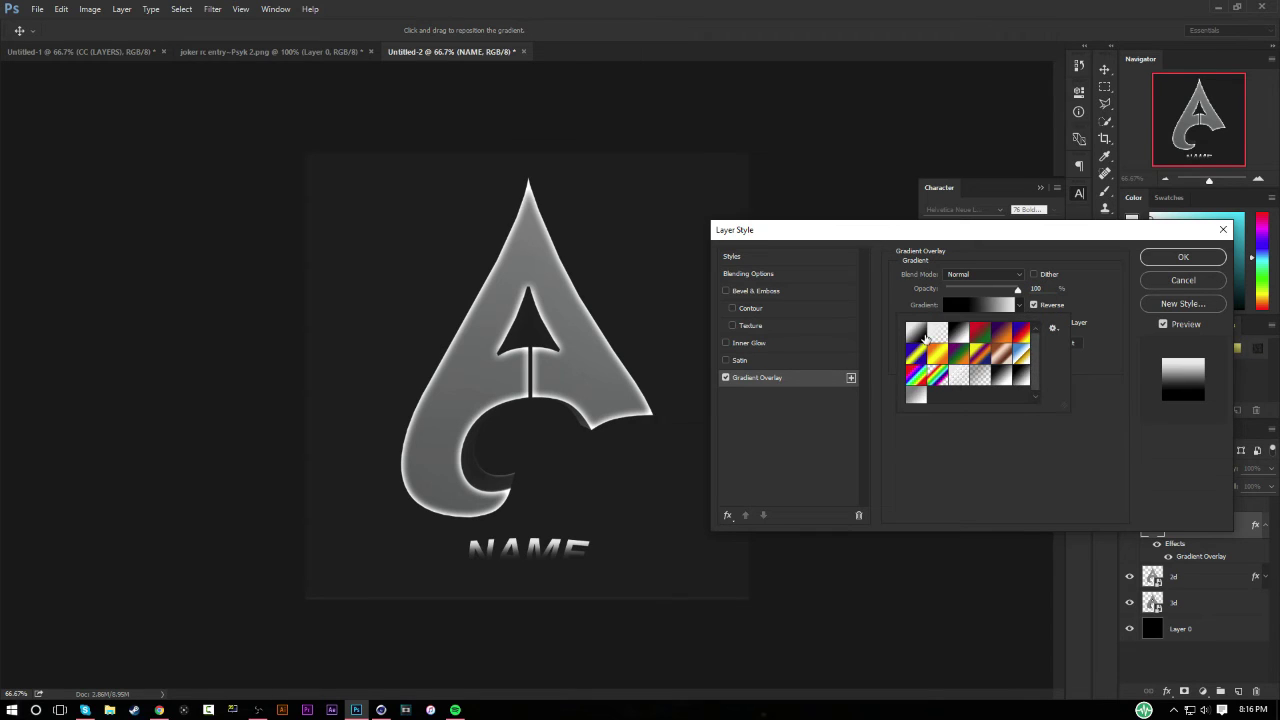
pyautogui.click(921, 338)
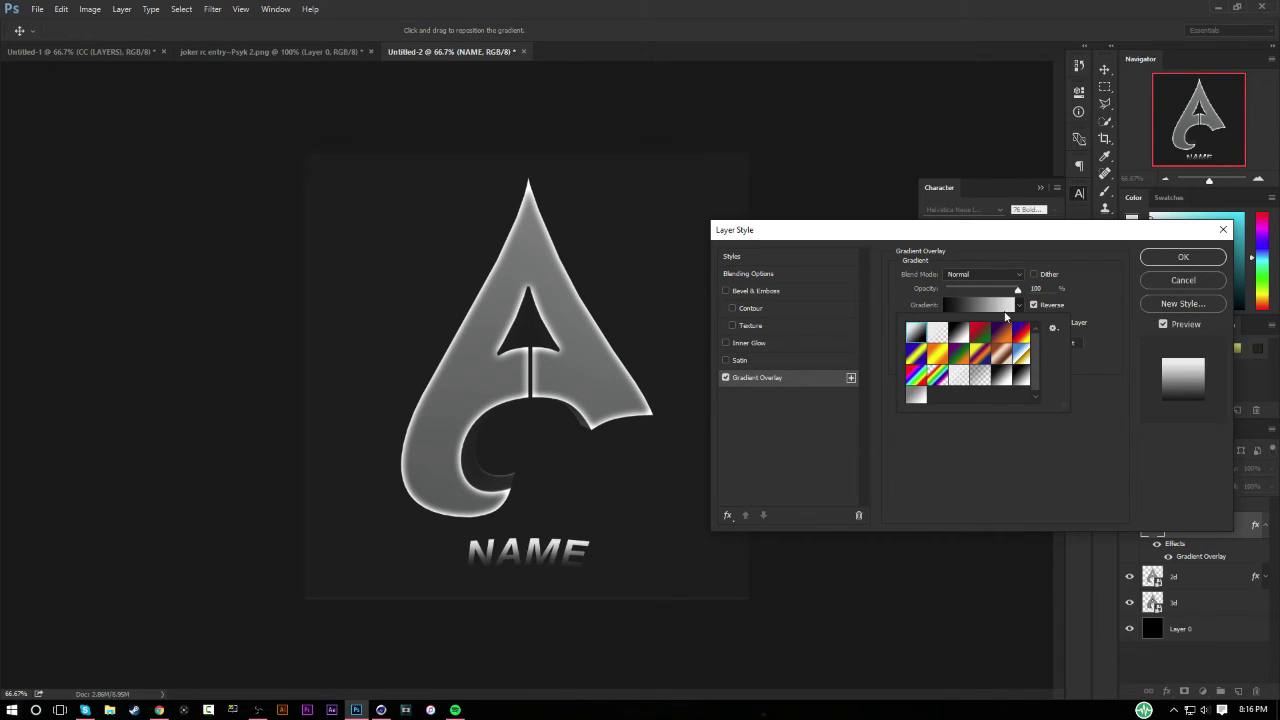
pyautogui.click(1008, 305)
pyautogui.click(967, 367)
pyautogui.moveTo(967, 368); pyautogui.dragTo(860, 365)
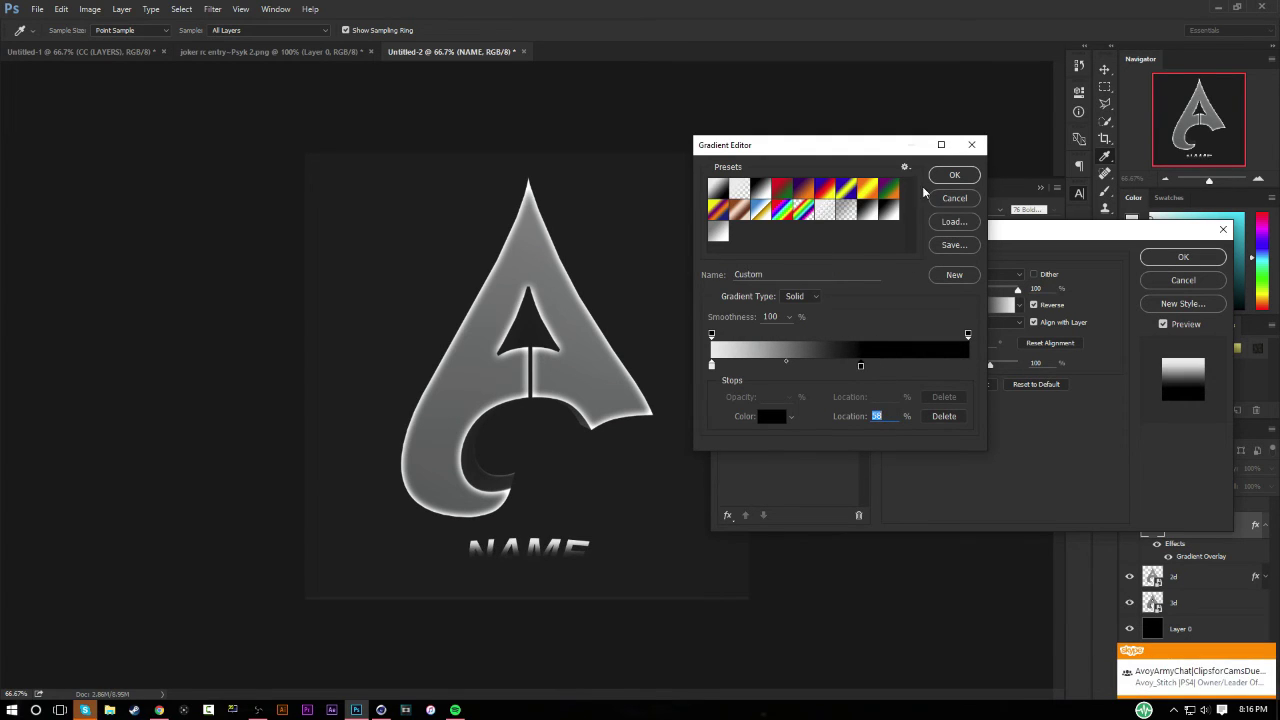
pyautogui.click(952, 176)
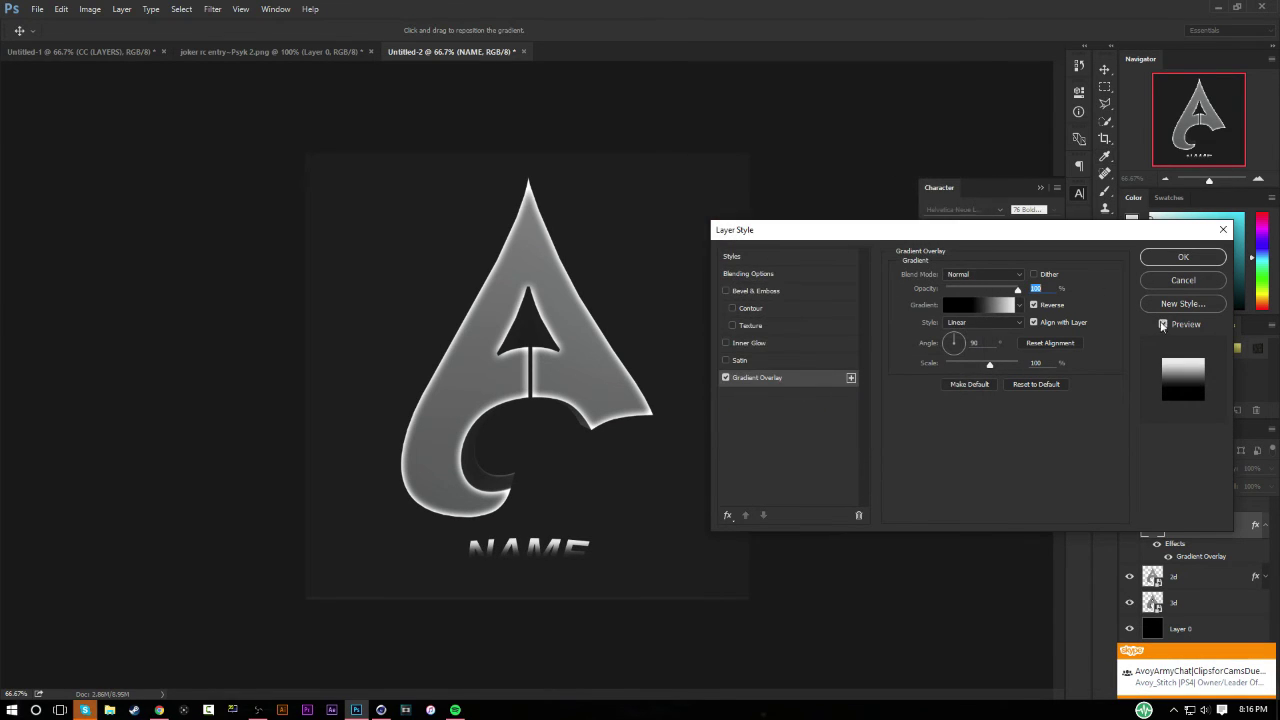
pyautogui.click(1180, 257)
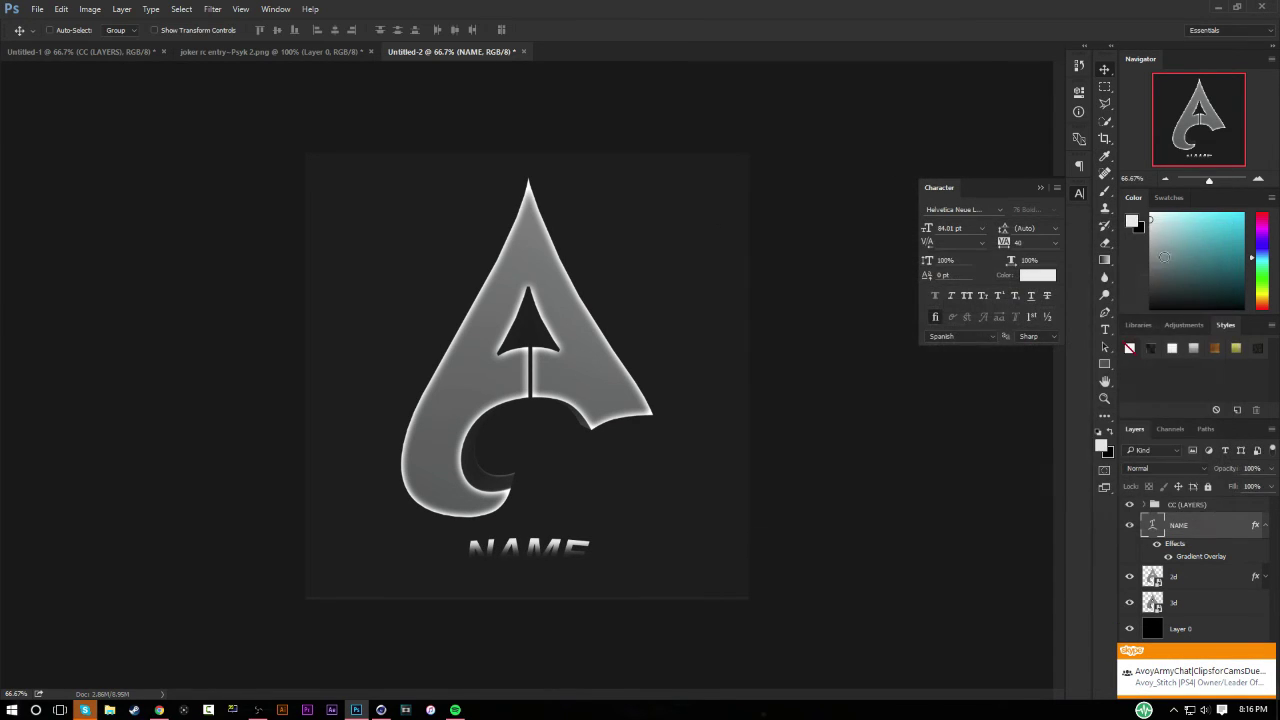
# Step: Add an Inner Glow of about 1 px to the NAME text
pyautogui.doubleClick(1200, 556)
pyautogui.click(759, 342)
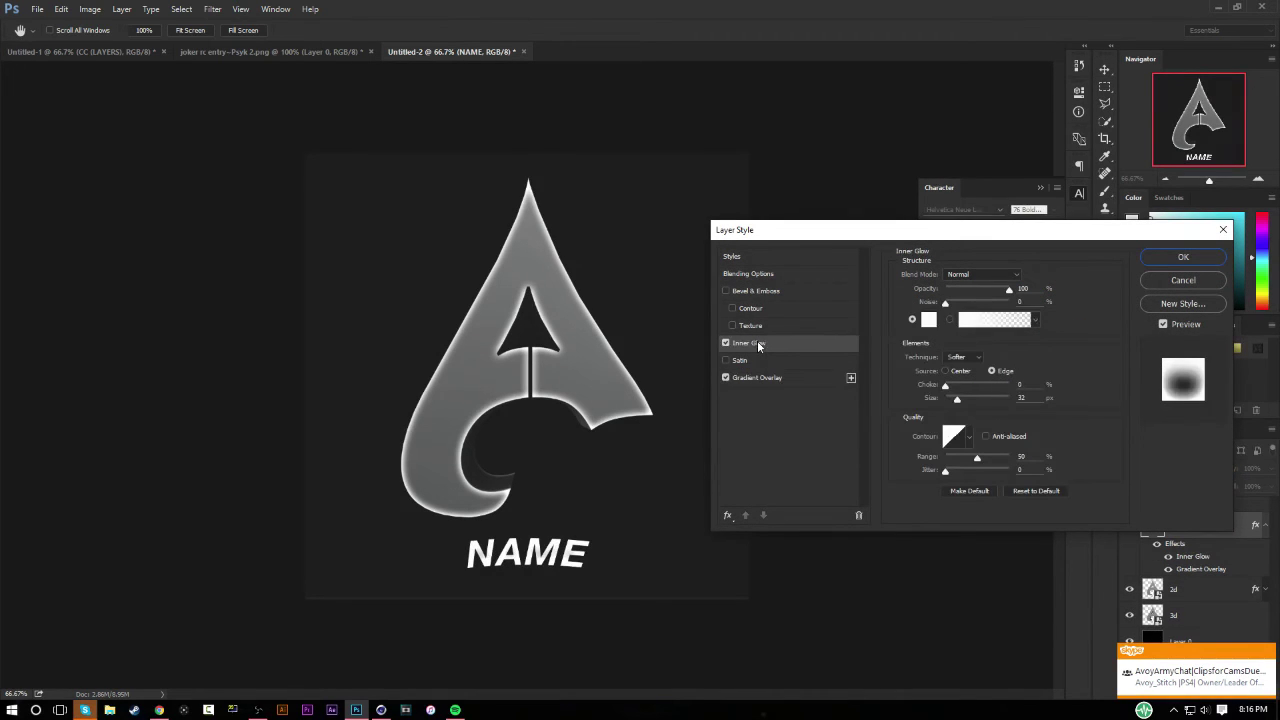
pyautogui.moveTo(957, 398); pyautogui.dragTo(953, 402)
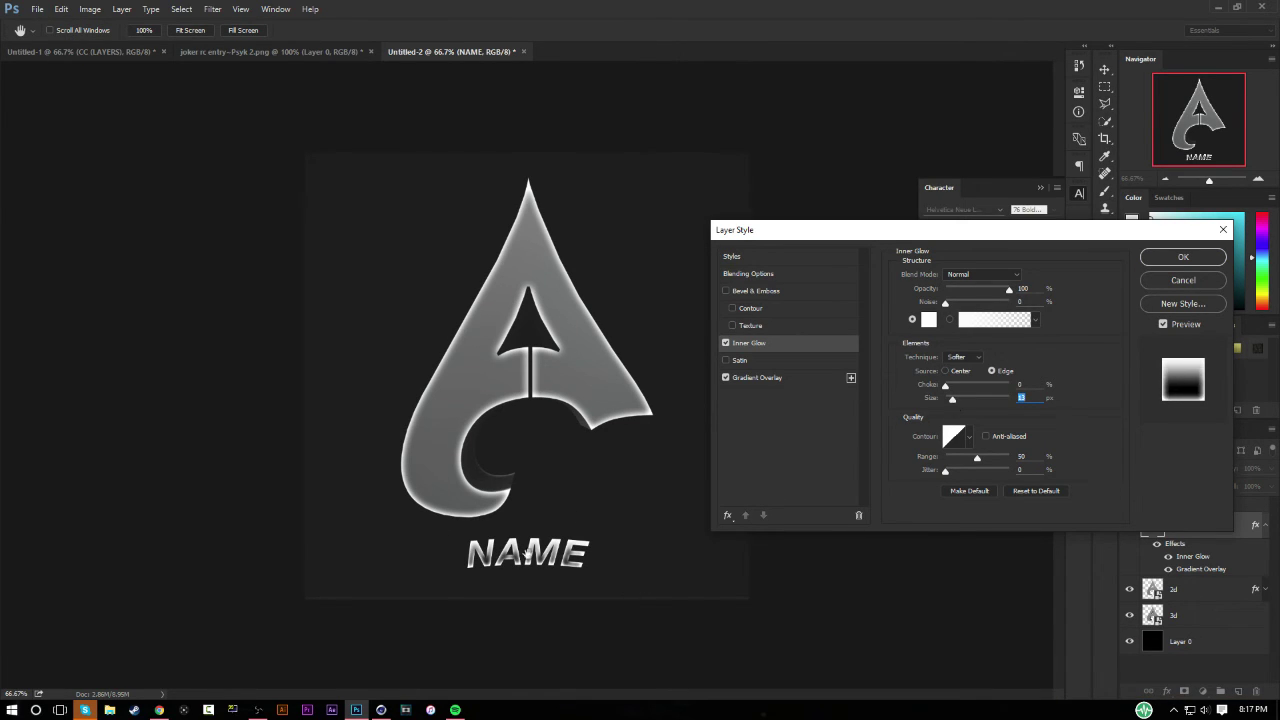
pyautogui.click(1203, 262)
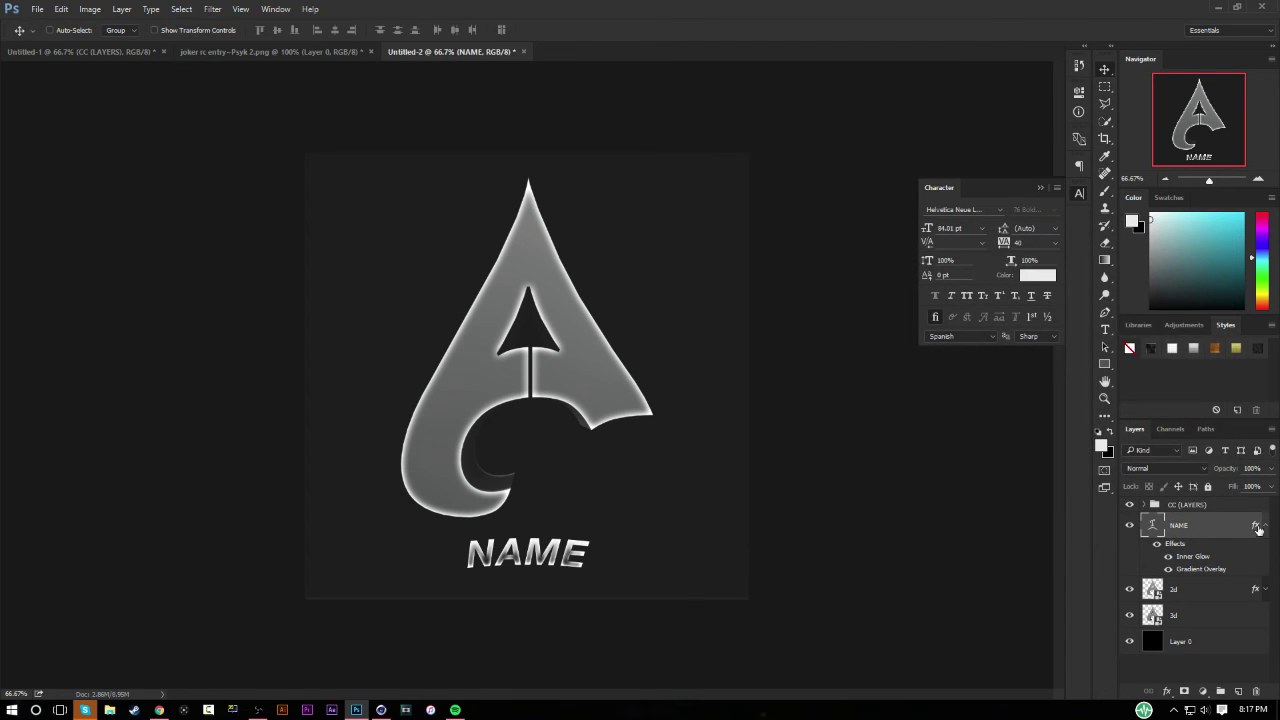
pyautogui.click(1264, 525)
pyautogui.click(1200, 551)
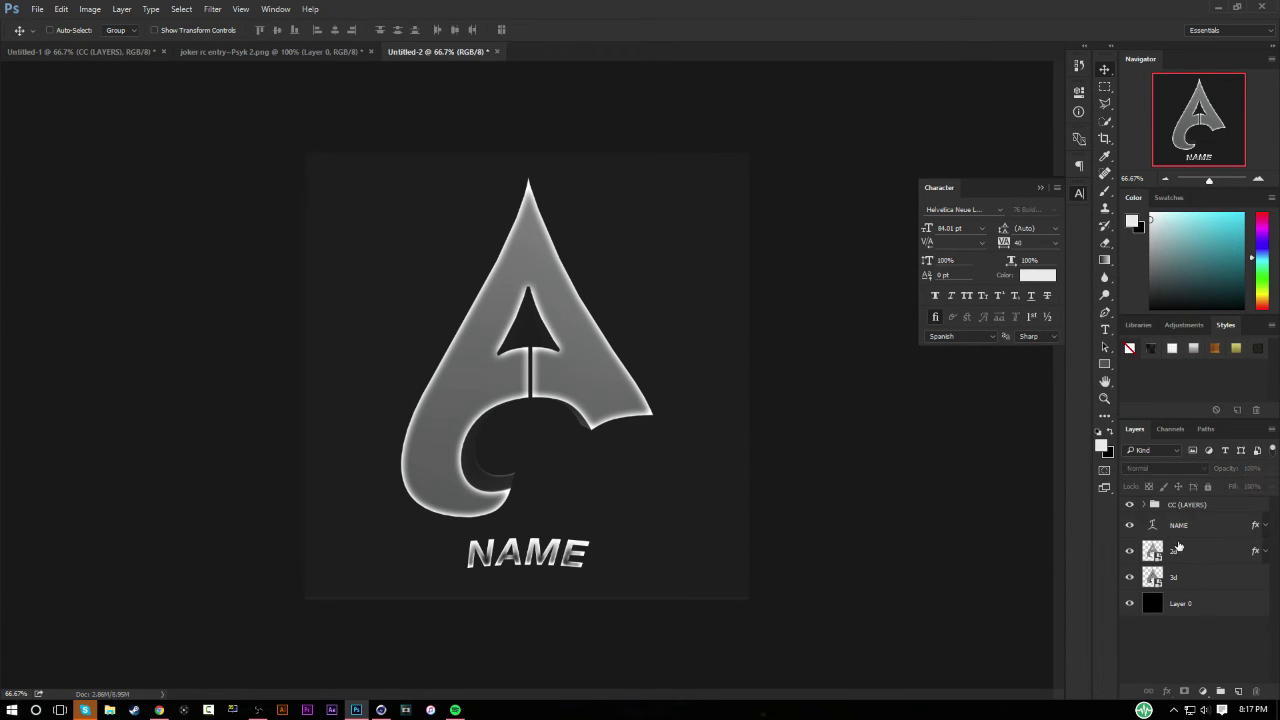
pyautogui.click(1200, 504)
pyautogui.click(1203, 524)
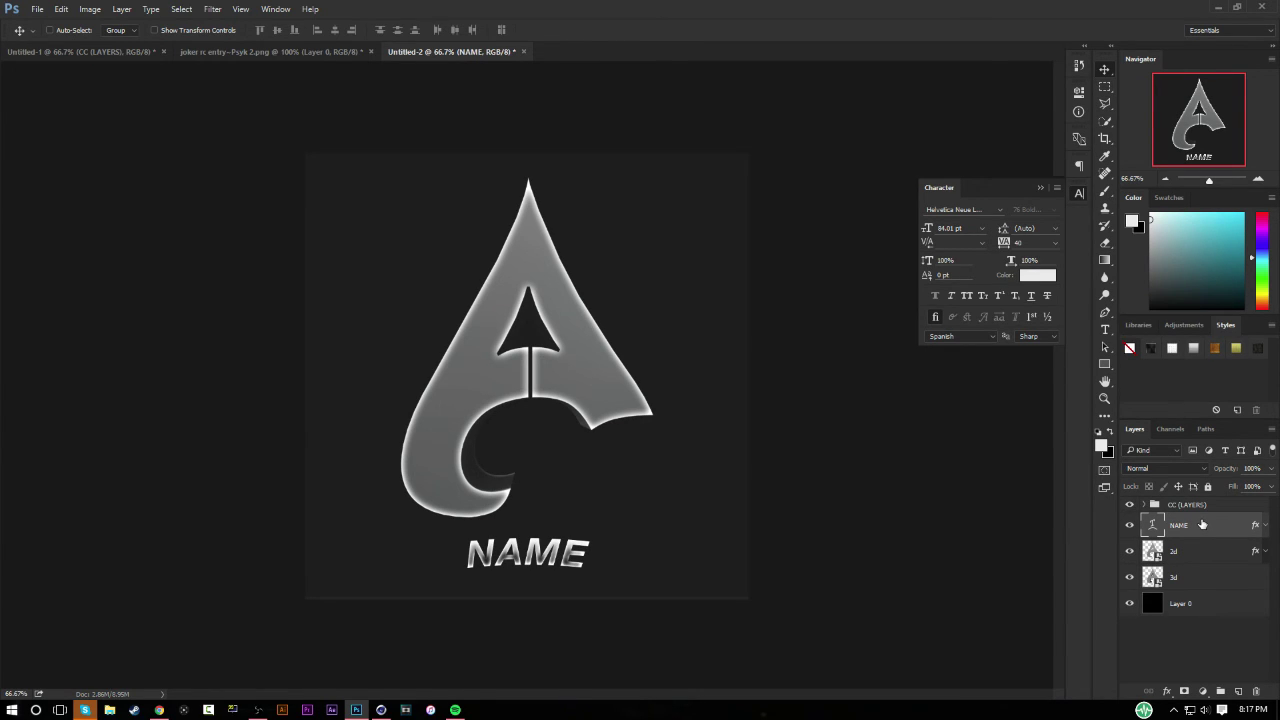
# Step: Paint a soft white dab with a roughly 385 px brush on a new layer at the logo centre
pyautogui.click(1239, 691)
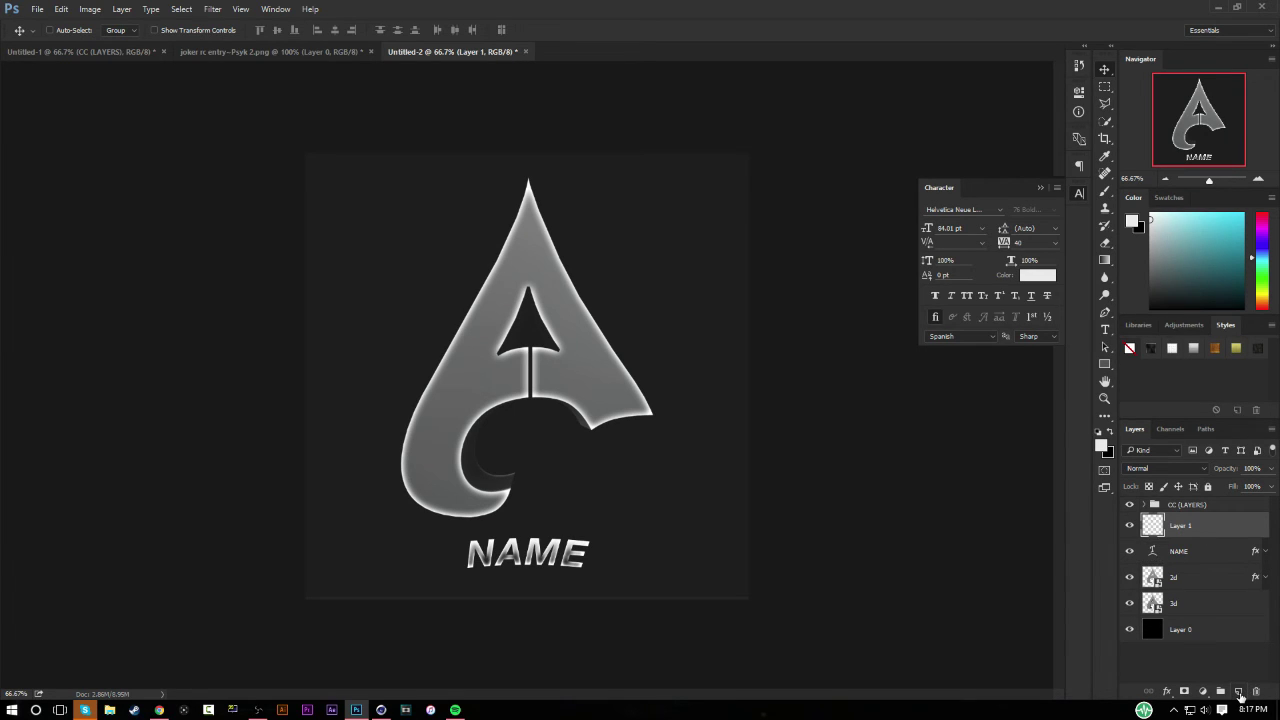
pyautogui.press('b')
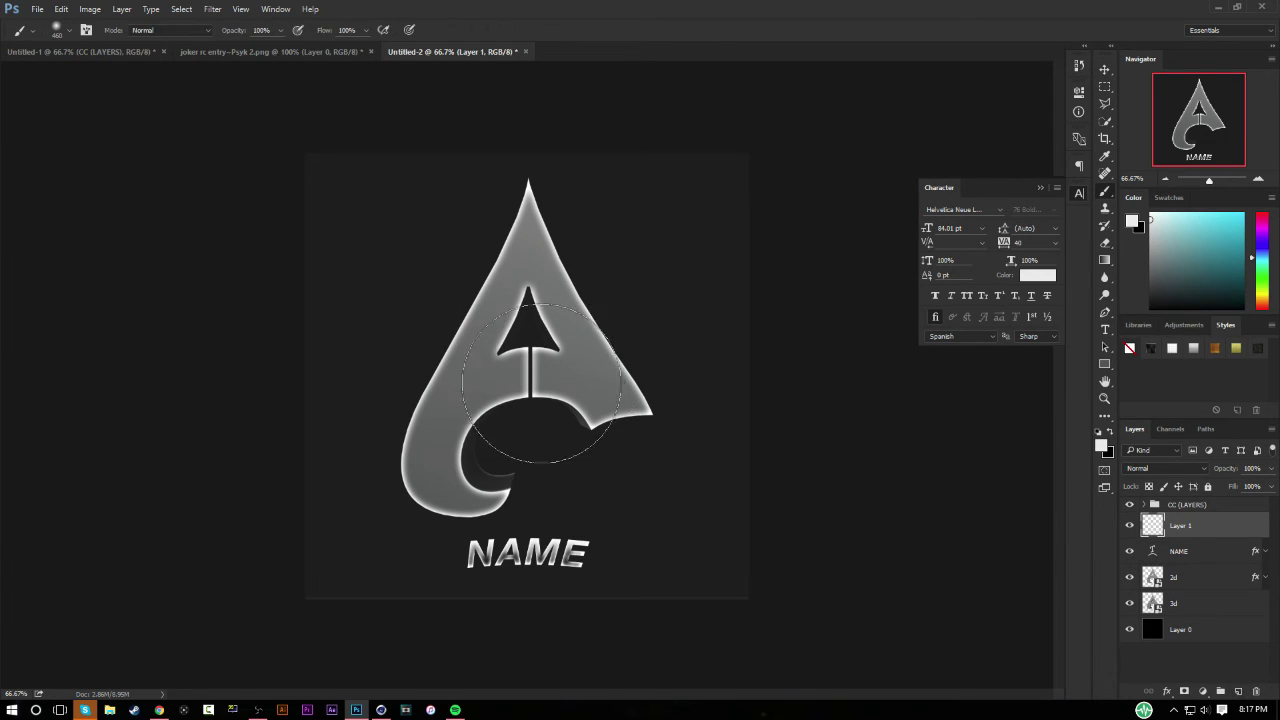
pyautogui.keyDown('alt'); pyautogui.rightClick(535, 380); pyautogui.keyUp('alt')
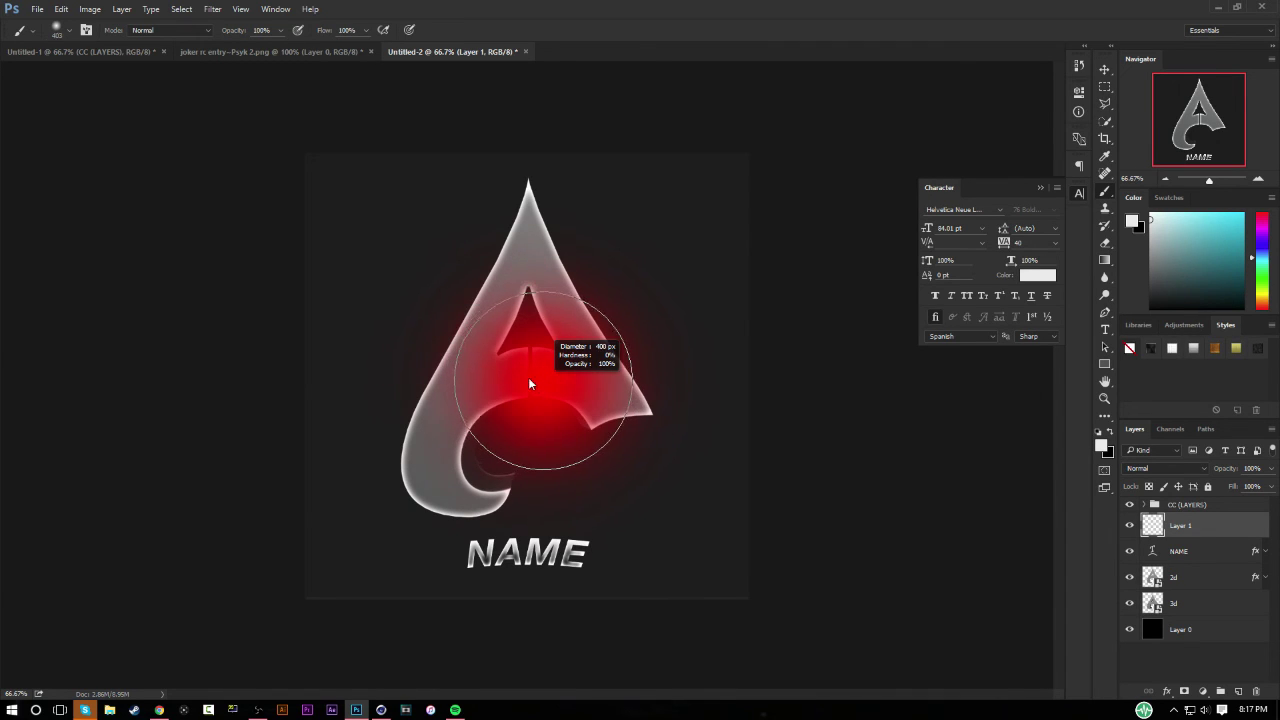
pyautogui.click(527, 378)
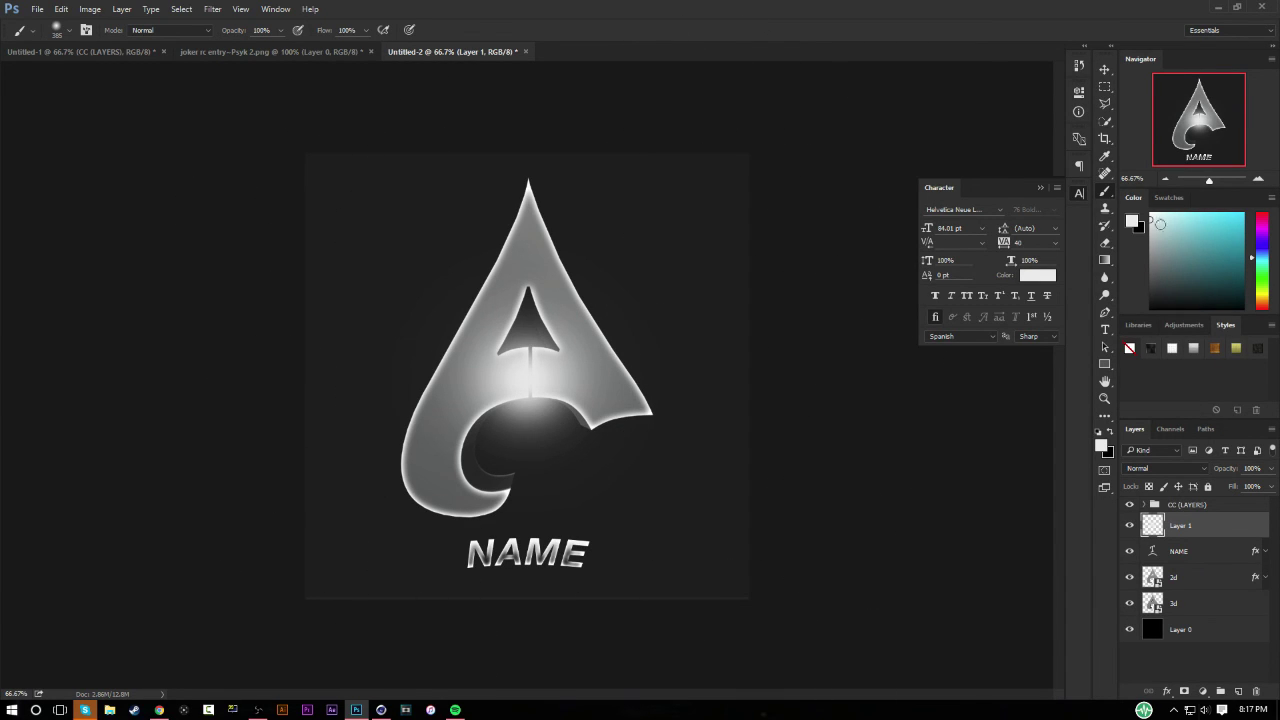
# Step: Enlarge the painted light to about 174% and centre it on the canvas
pyautogui.click(1105, 69)
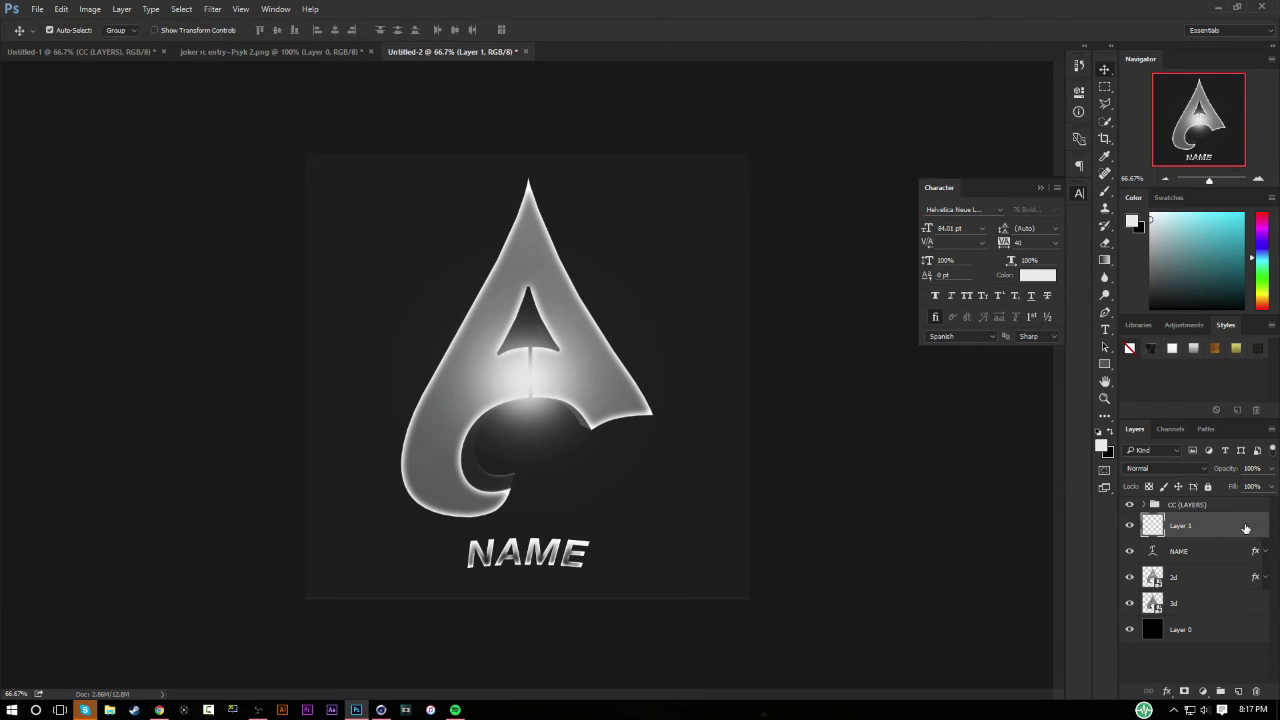
pyautogui.hotkey('ctrl', 't')
pyautogui.moveTo(672, 525); pyautogui.dragTo(923, 646)
pyautogui.moveTo(700, 554); pyautogui.dragTo(621, 468)
pyautogui.press('Return')
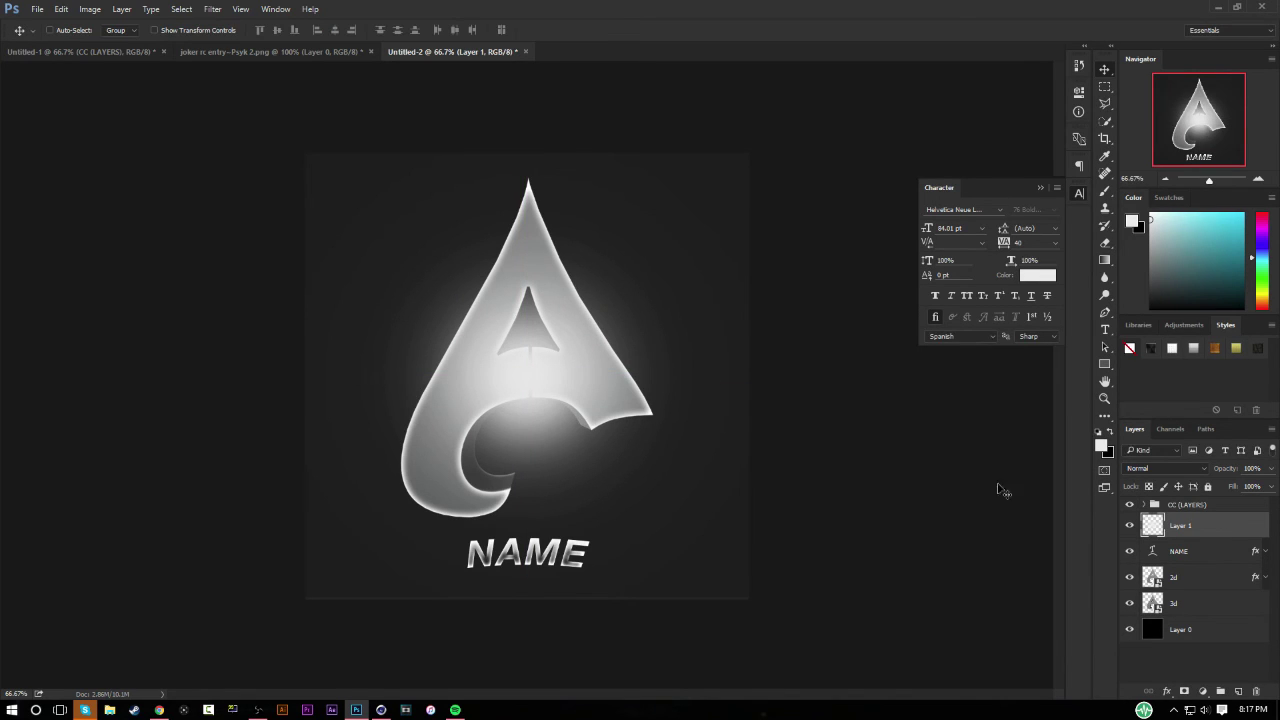
# Step: Set the light layer to Screen blend mode at about 48% opacity
pyautogui.click(1165, 468)
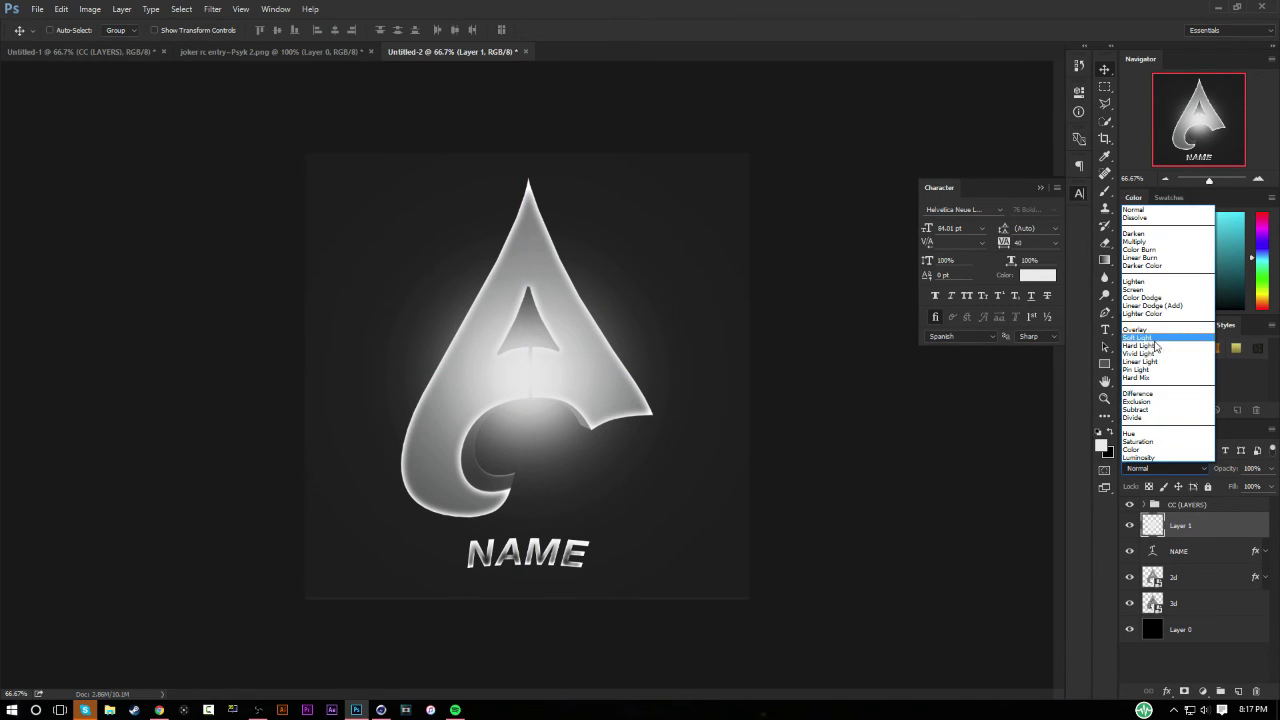
pyautogui.click(1155, 293)
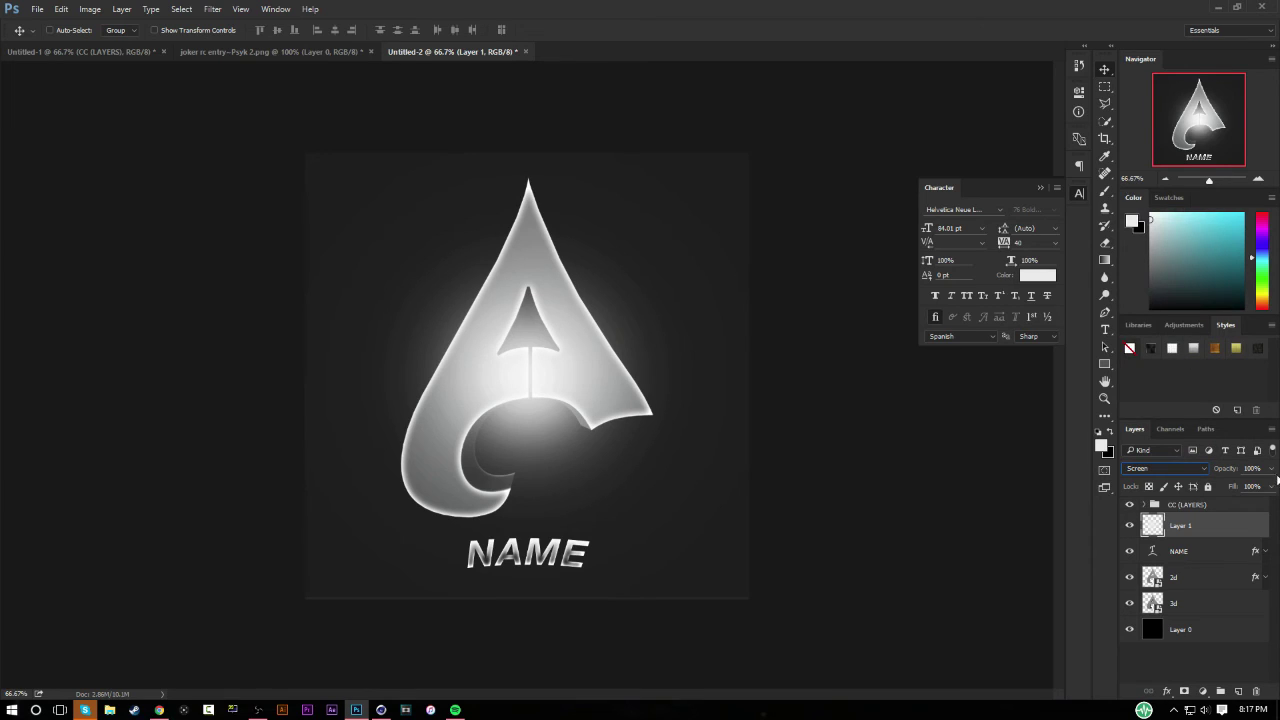
pyautogui.click(1272, 468)
pyautogui.moveTo(1268, 486); pyautogui.dragTo(1238, 490)
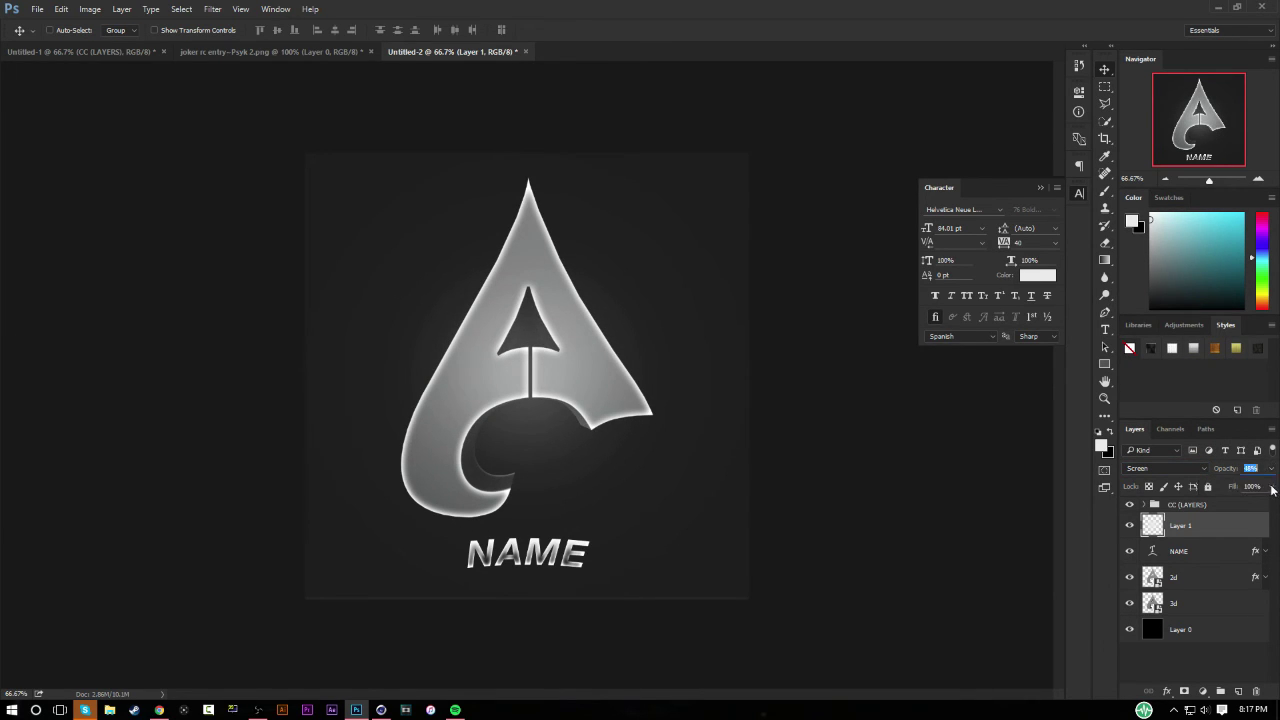
pyautogui.click(1236, 655)
pyautogui.click(1228, 527)
# Step: Duplicate the light and squash the copy into a flat, 88%-wide glow under NAME
pyautogui.hotkey('ctrl', 'j')
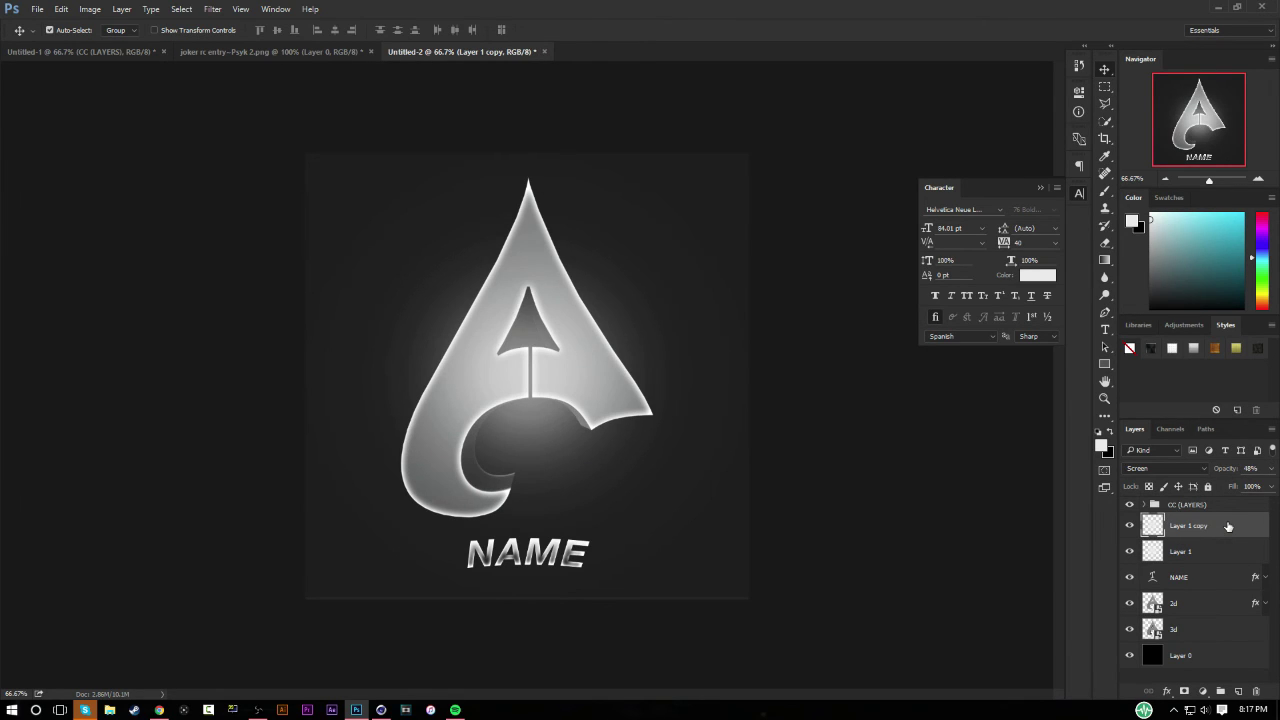
pyautogui.hotkey('ctrl', 't')
pyautogui.moveTo(527, 130); pyautogui.dragTo(528, 437)
pyautogui.moveTo(595, 535); pyautogui.dragTo(597, 566)
pyautogui.moveTo(531, 459); pyautogui.dragTo(531, 466)
pyautogui.moveTo(593, 543); pyautogui.dragTo(596, 538)
pyautogui.moveTo(770, 556); pyautogui.dragTo(711, 555)
pyautogui.moveTo(625, 567); pyautogui.dragTo(651, 573)
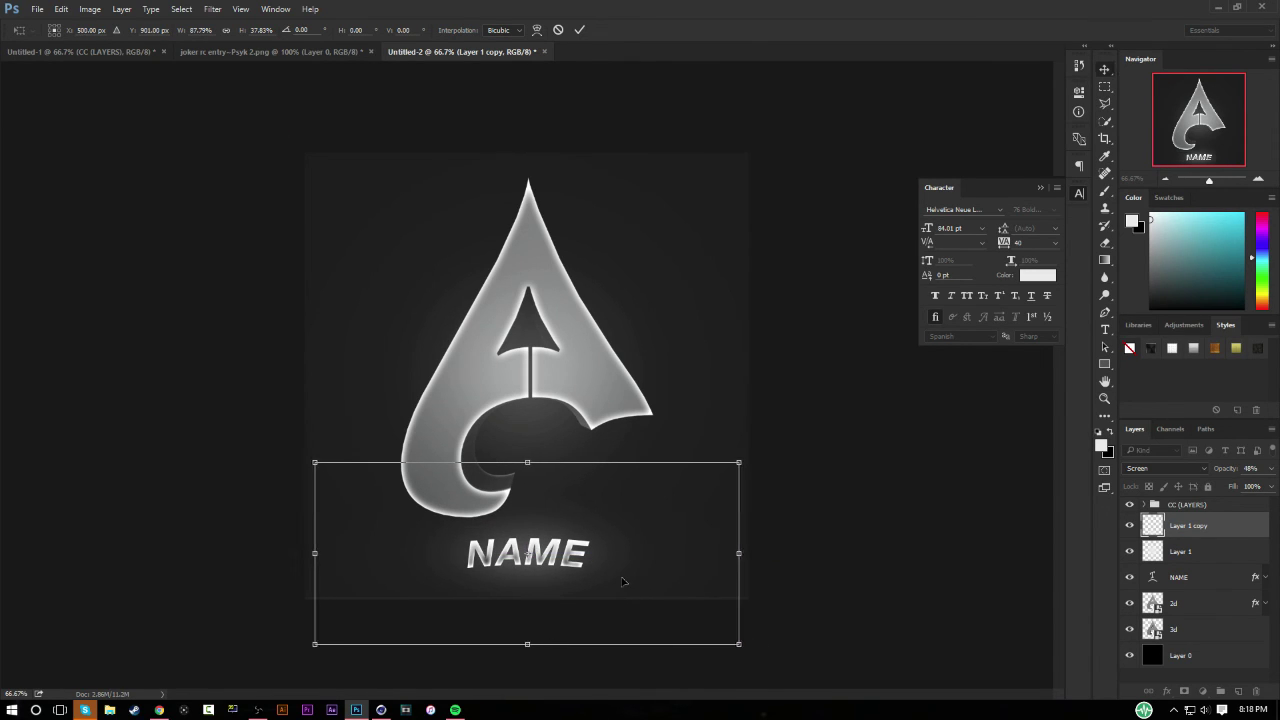
pyautogui.press('Return')
pyautogui.hotkey('ctrl', 'a')
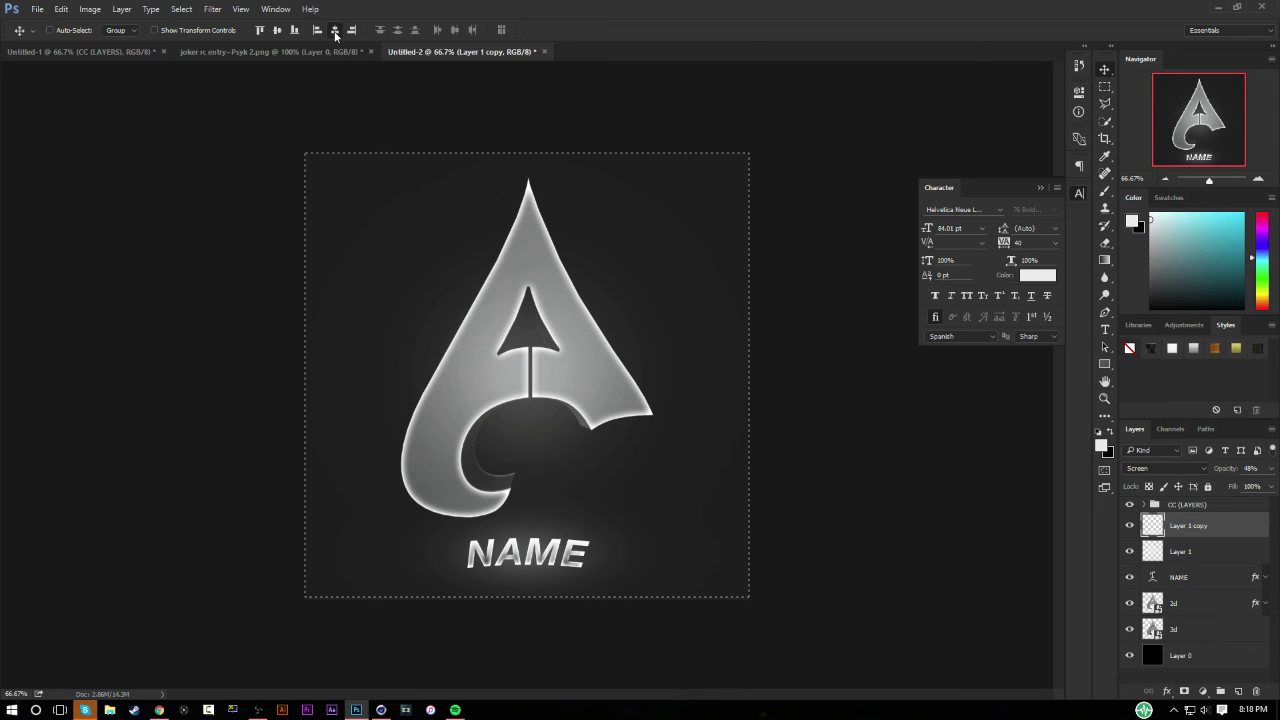
pyautogui.hotkey('ctrl', 'd')
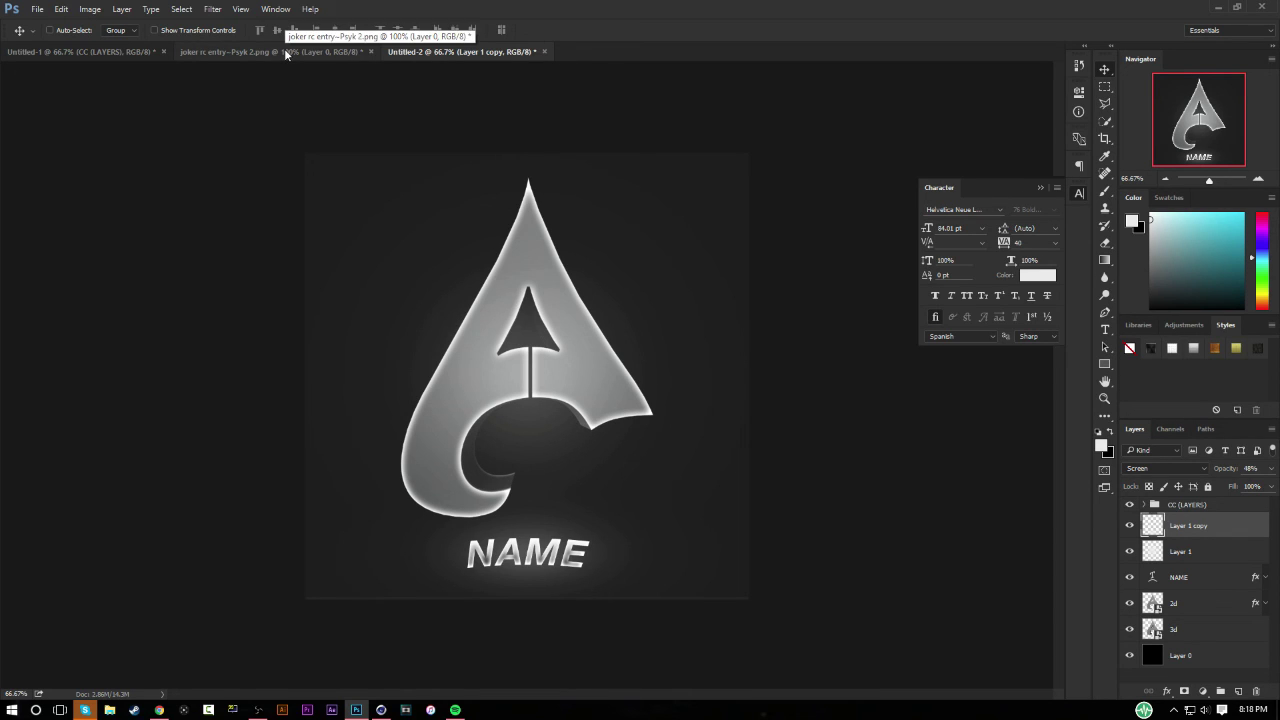
# Step: Select the copied light layer, then hide both Layer 1 and Layer 1 copy
pyautogui.click(1200, 547)
pyautogui.click(1197, 610)
pyautogui.click(1195, 645)
pyautogui.click(1221, 608)
pyautogui.click(1226, 531)
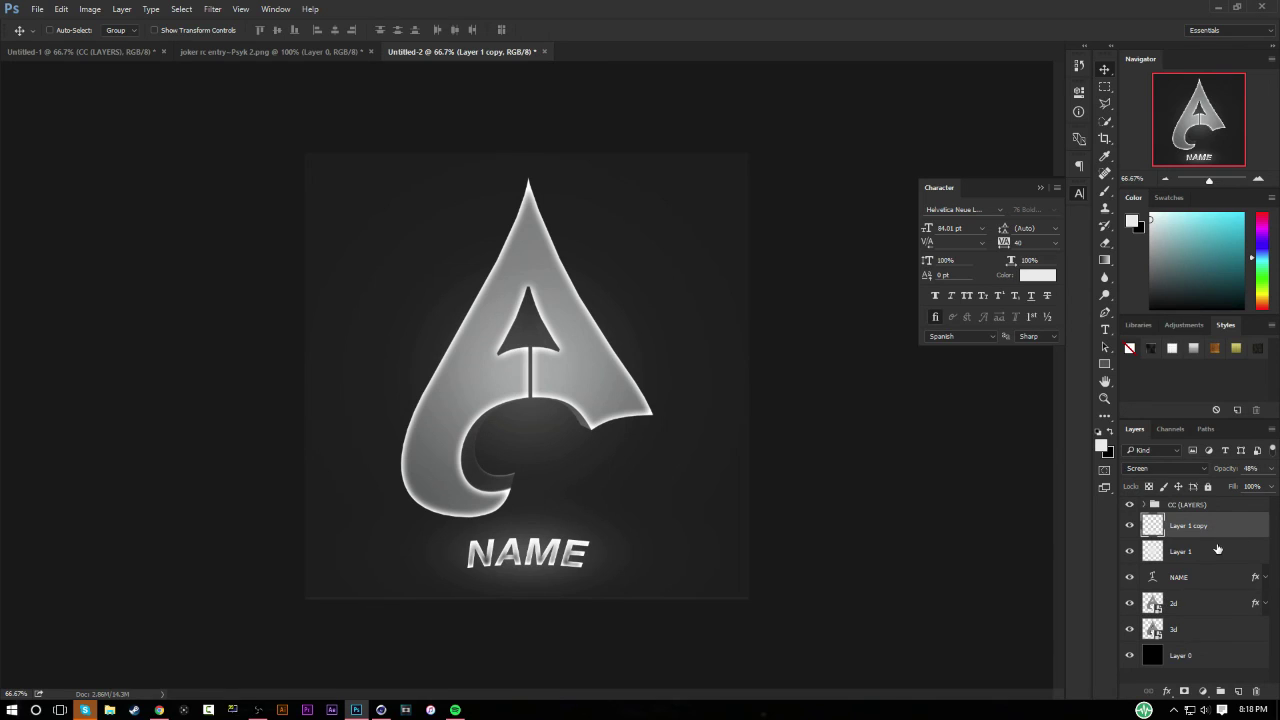
pyautogui.click(1130, 551)
pyautogui.click(1130, 525)
# Step: Add Layer 2 and paint a broad soft white dab across the canvas top with a ~1615 px brush
pyautogui.click(1237, 691)
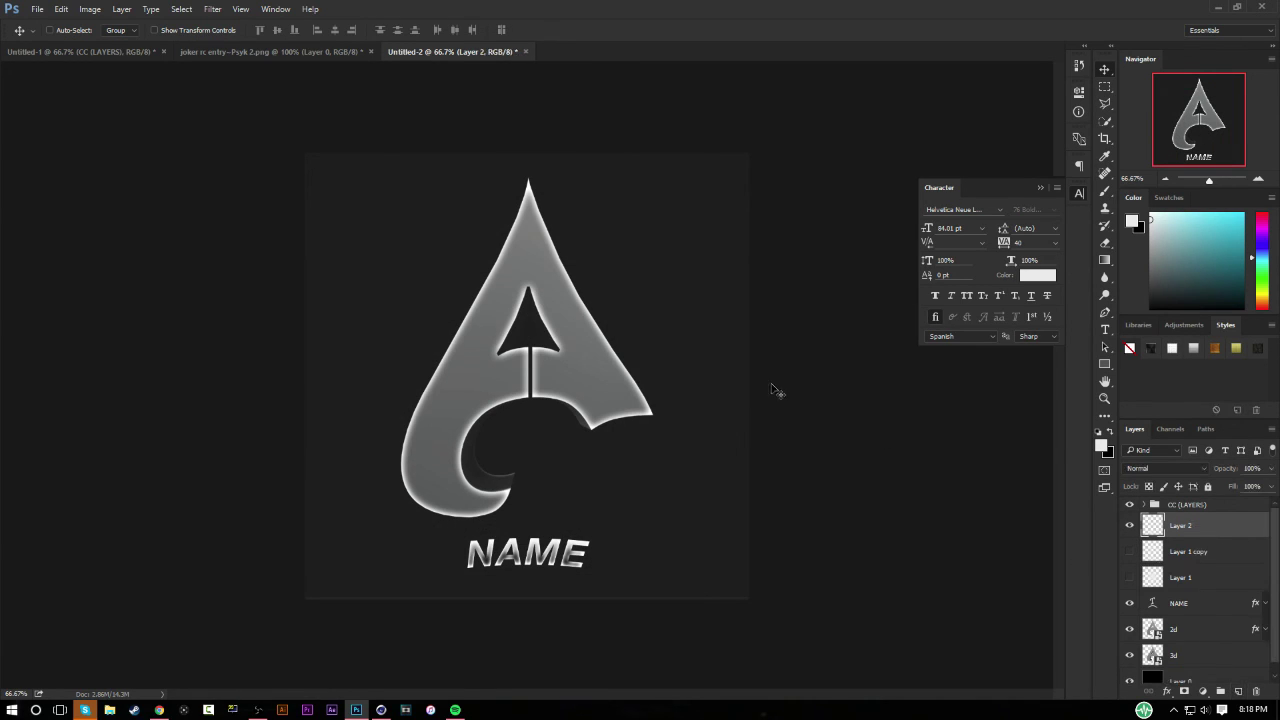
pyautogui.press('b')
pyautogui.moveTo(528, 320); pyautogui.dragTo(757, 262)
pyautogui.hotkey('ctrl', '-')
pyautogui.hotkey('ctrl', '-')
pyautogui.hotkey('ctrl', '-')
pyautogui.hotkey('ctrl', '-')
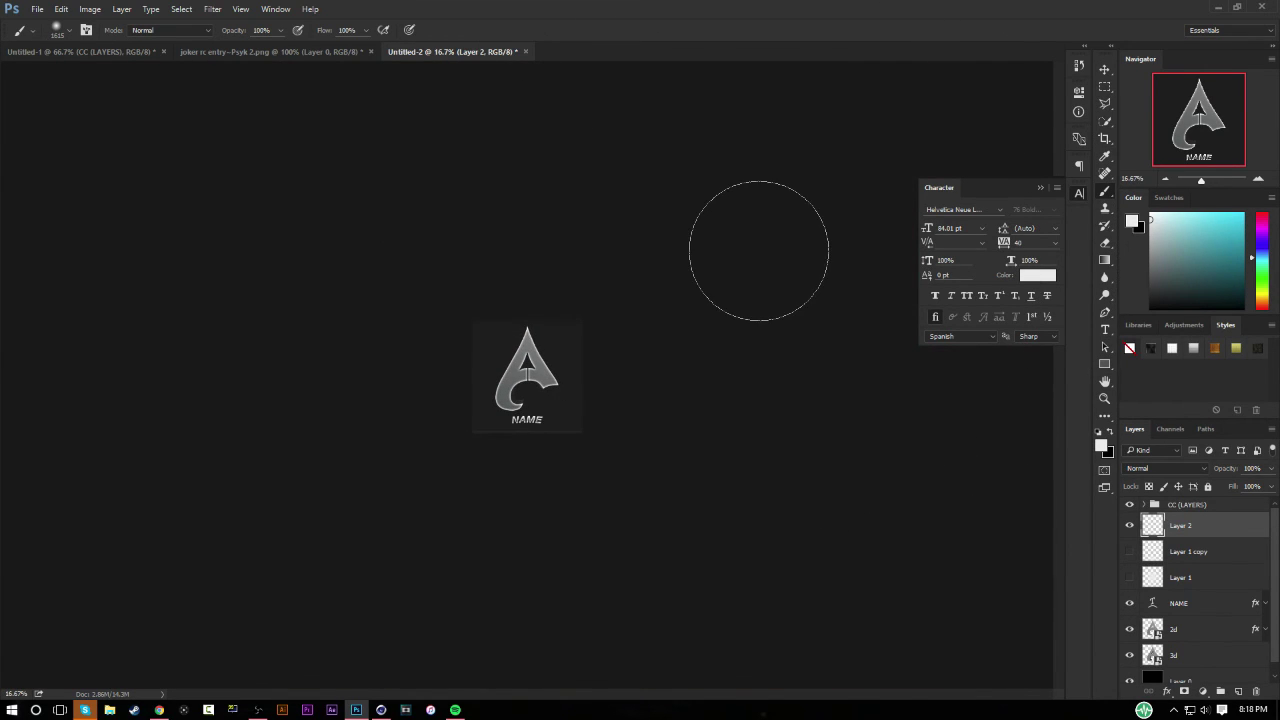
pyautogui.click(526, 258)
# Step: Hide Layer 2 and make Layer 1 and Layer 1 copy visible again
pyautogui.click(1100, 70)
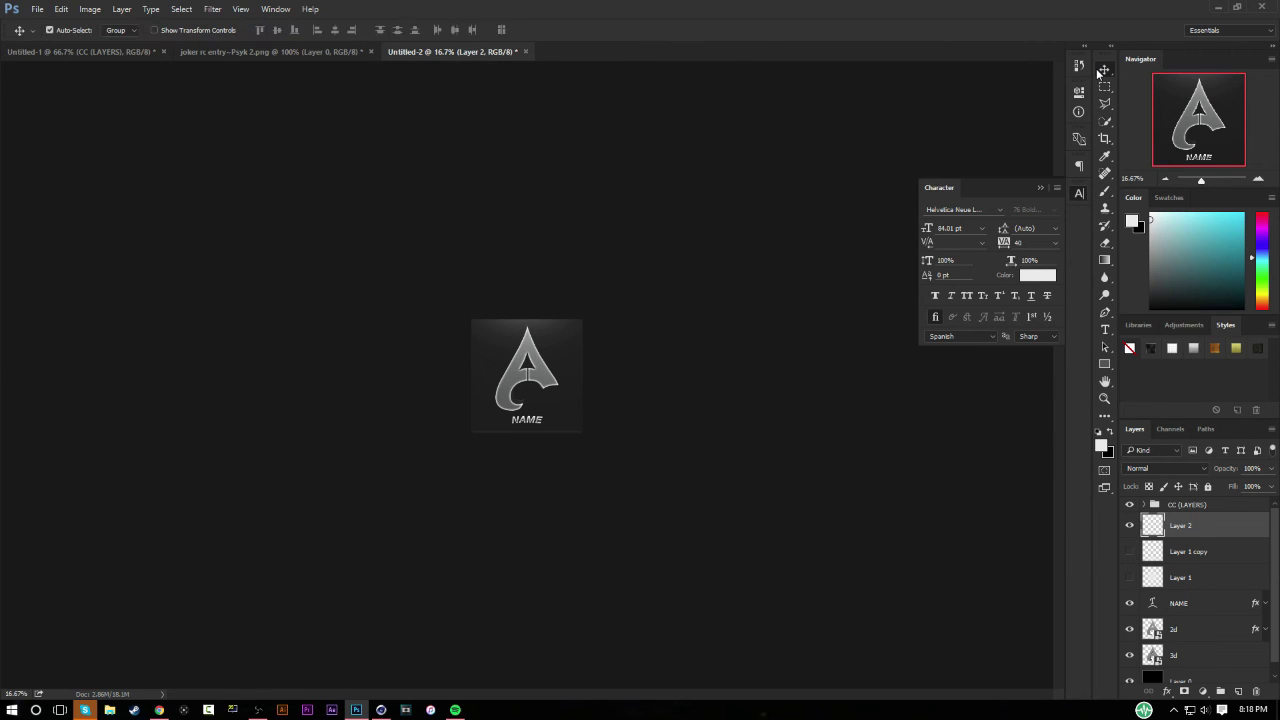
pyautogui.hotkey('ctrl', '+')
pyautogui.hotkey('ctrl', '+')
pyautogui.hotkey('ctrl', '+')
pyautogui.hotkey('ctrl', '+')
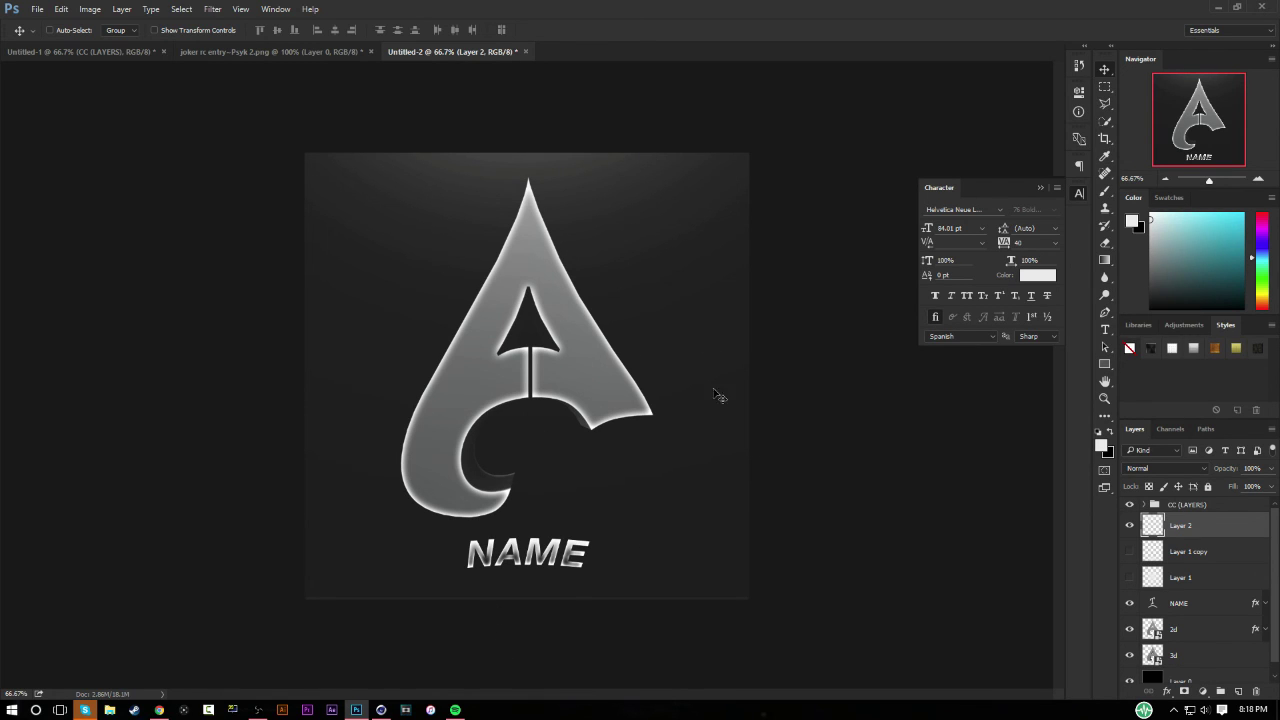
pyautogui.click(1129, 525)
pyautogui.click(1129, 551)
pyautogui.click(1129, 577)
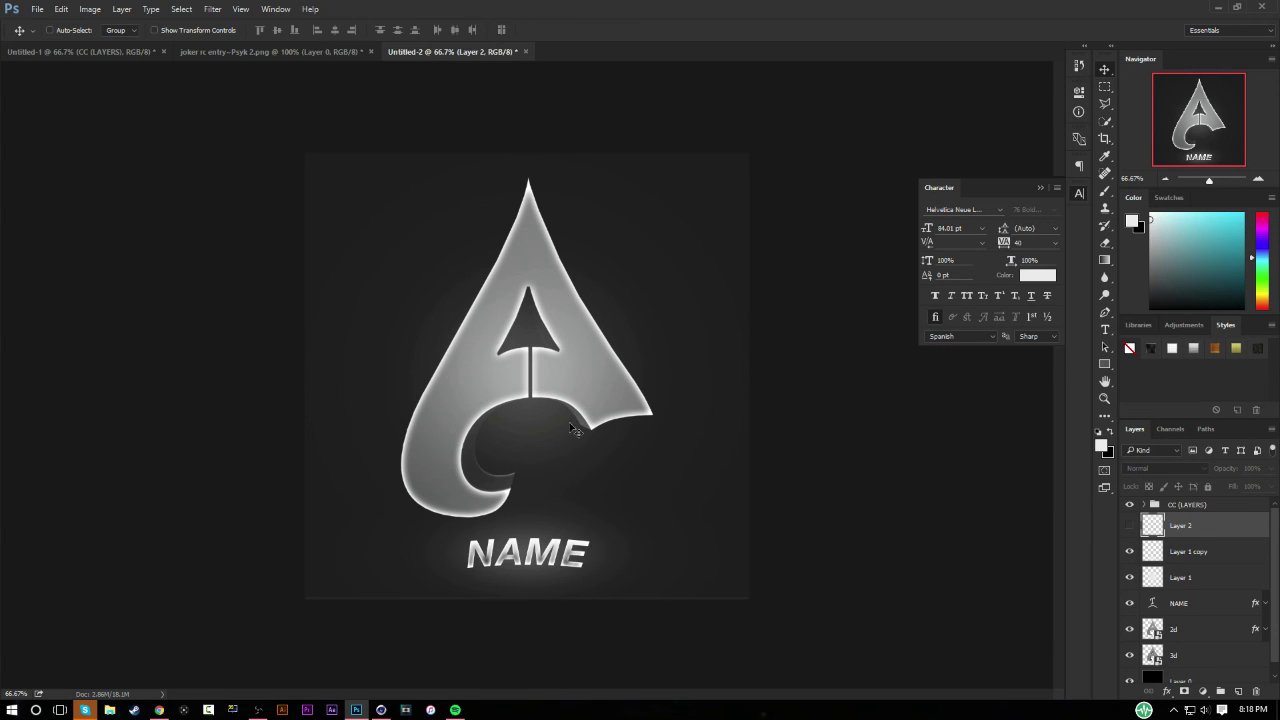
# Step: Select every layer from the CC group down to Layer 0, group them, and name the group PSD
pyautogui.click(1129, 528)
pyautogui.click(1165, 510)
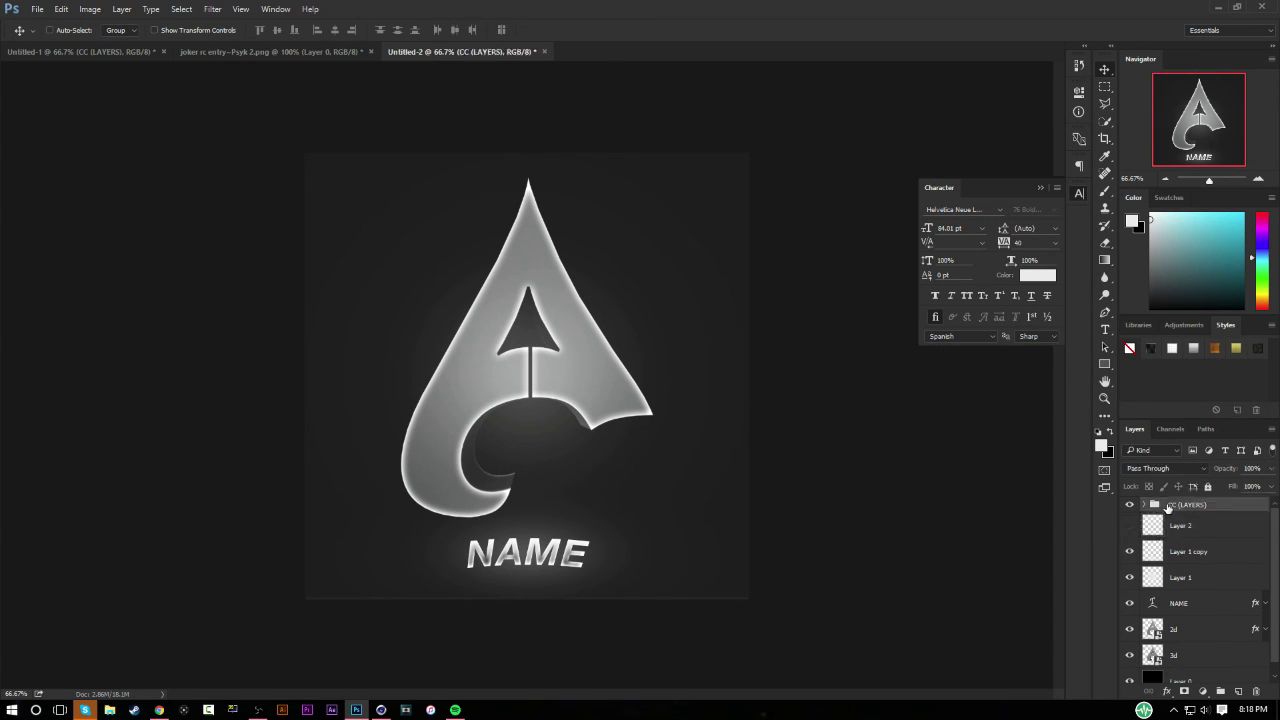
pyautogui.scroll(-1, 1210, 600)
pyautogui.keyDown('shift'); pyautogui.click(1203, 667); pyautogui.keyUp('shift')
pyautogui.hotkey('ctrl', 'g')
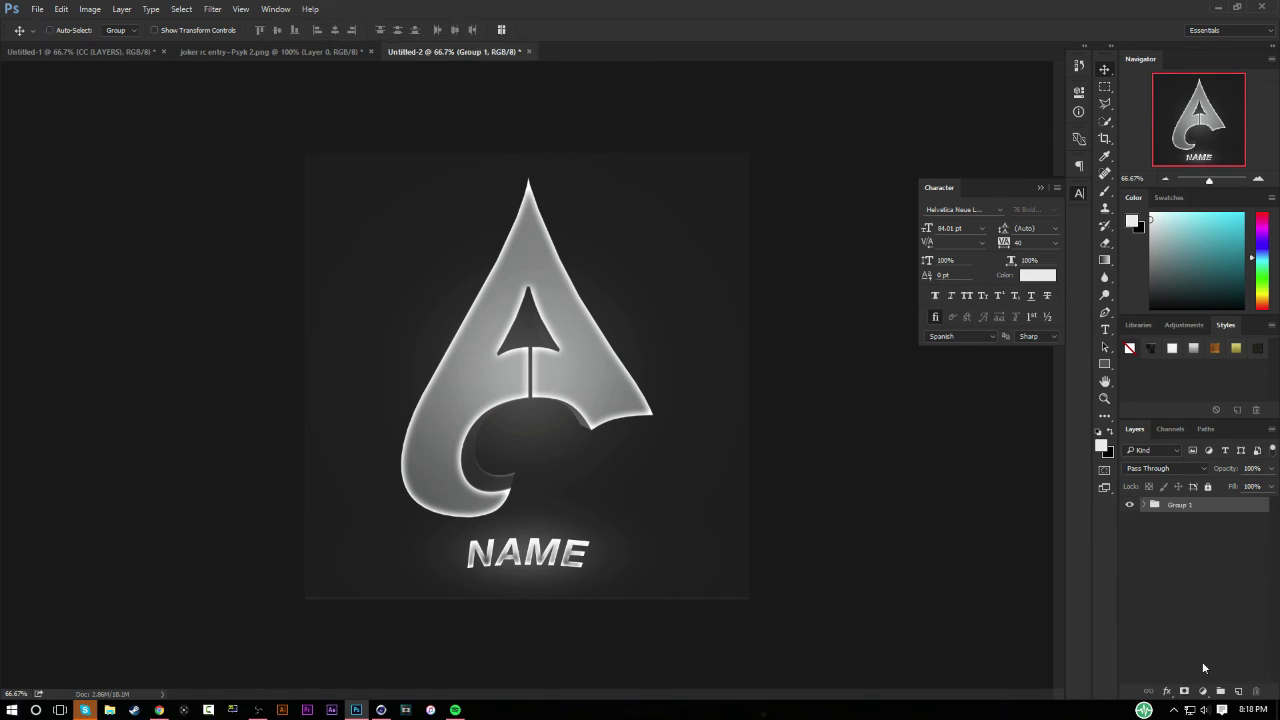
pyautogui.doubleClick(1180, 504)
pyautogui.write('Psyk')
pyautogui.press('Return')
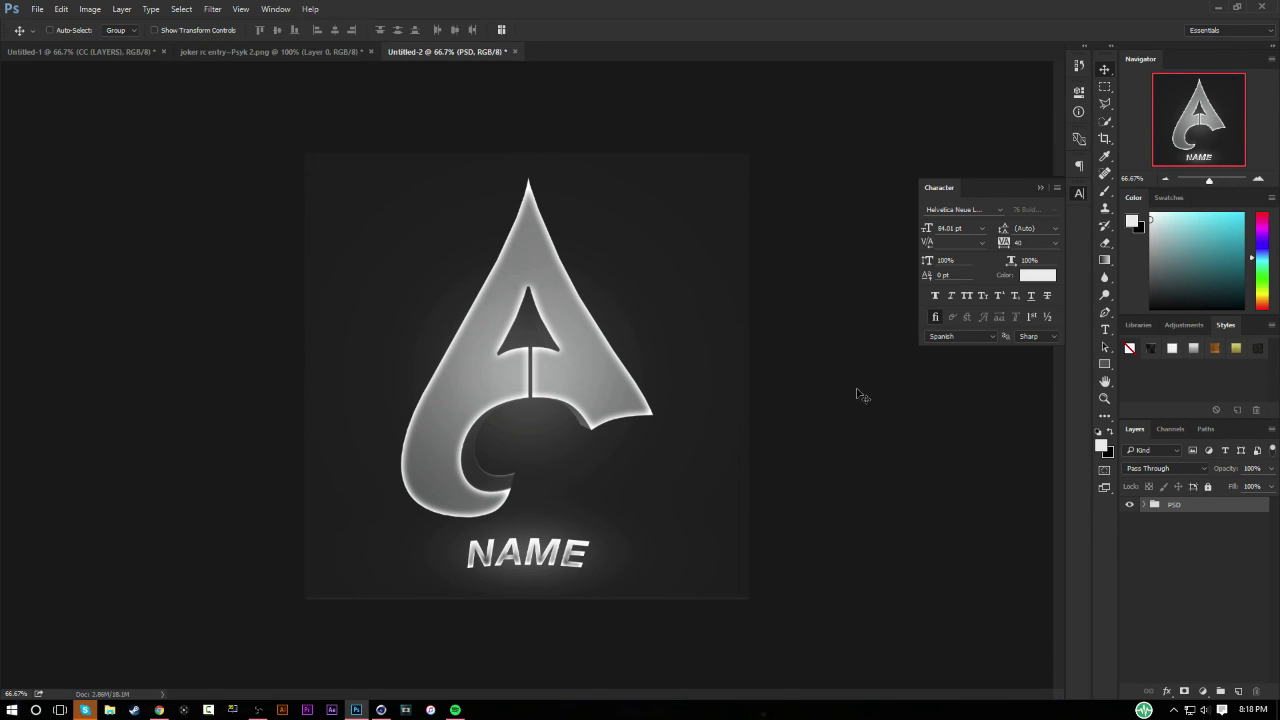